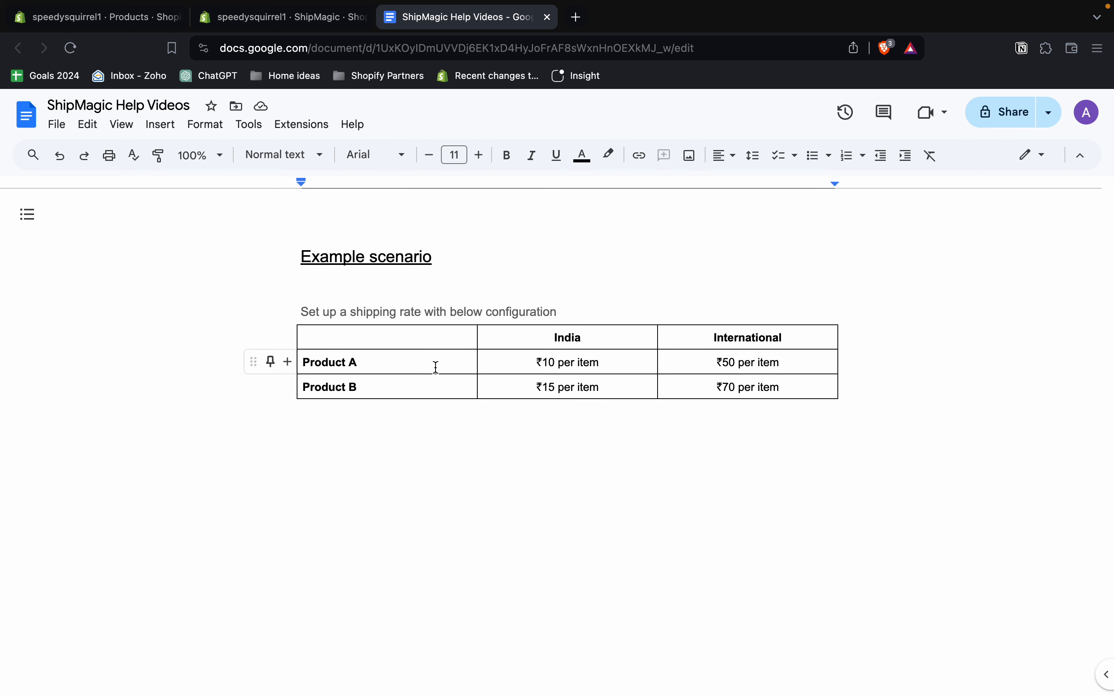
In the Shopify admin's shipping and delivery settings, review the shipping zones and rates of the General shipping profile, and close the settings
click(131, 26)
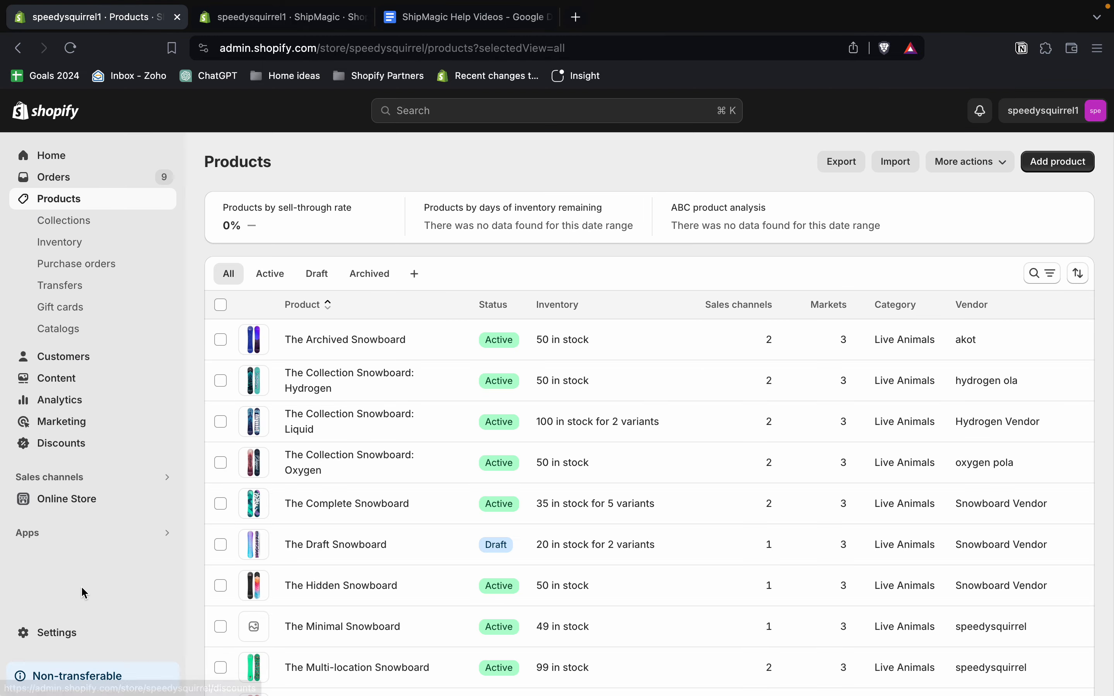
click(67, 634)
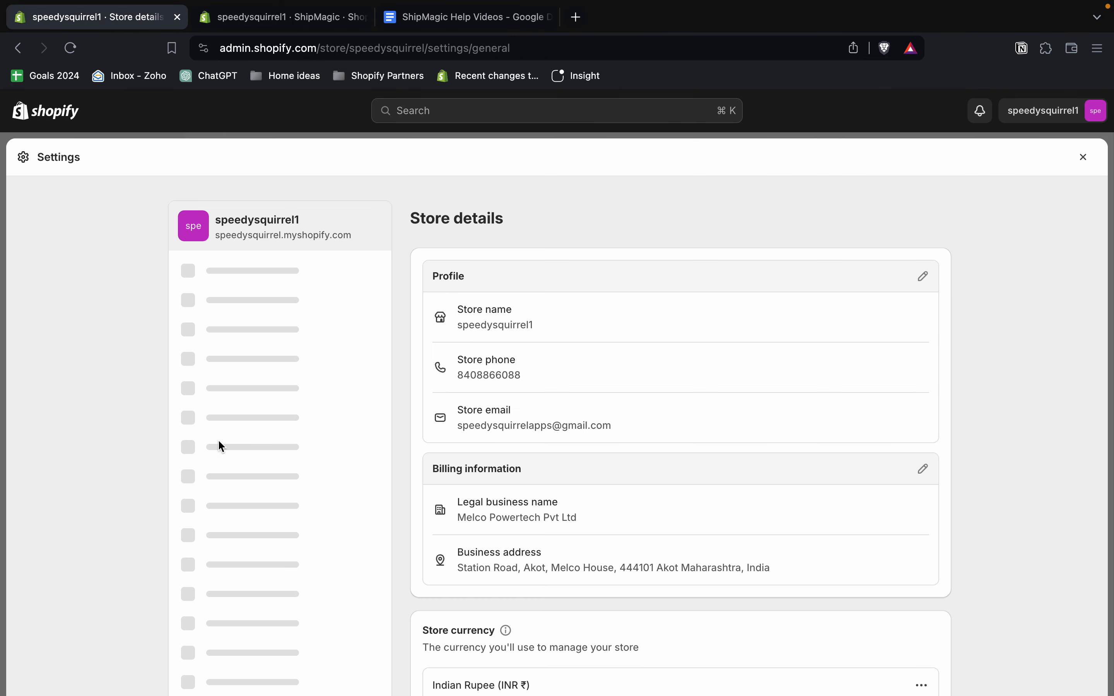
click(262, 450)
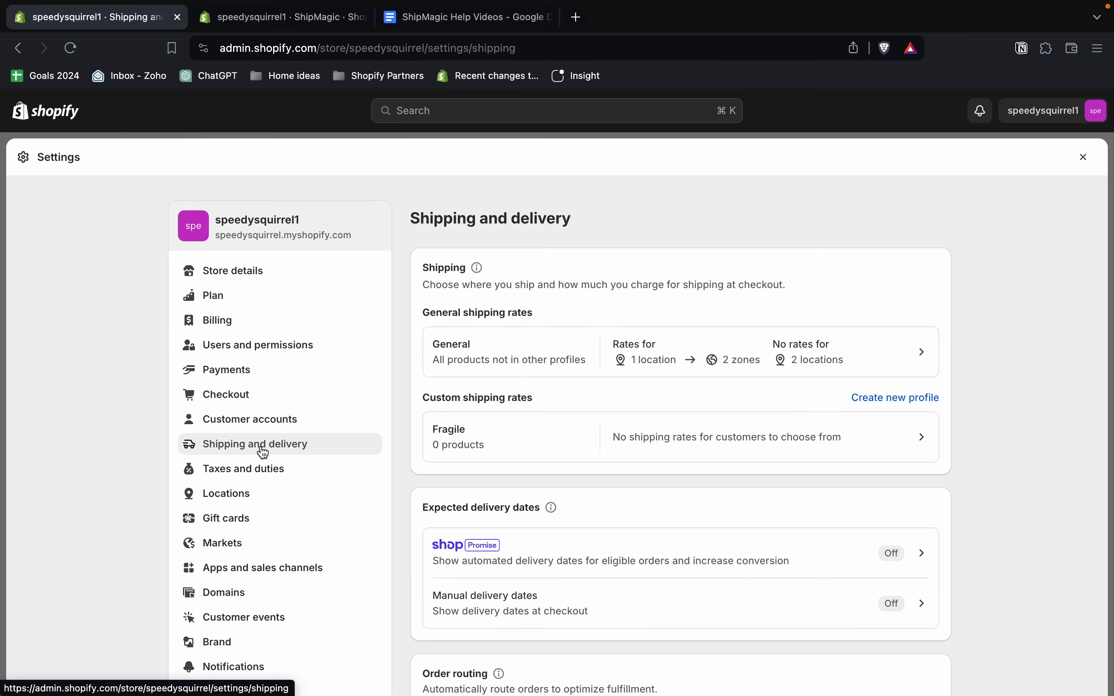
click(523, 357)
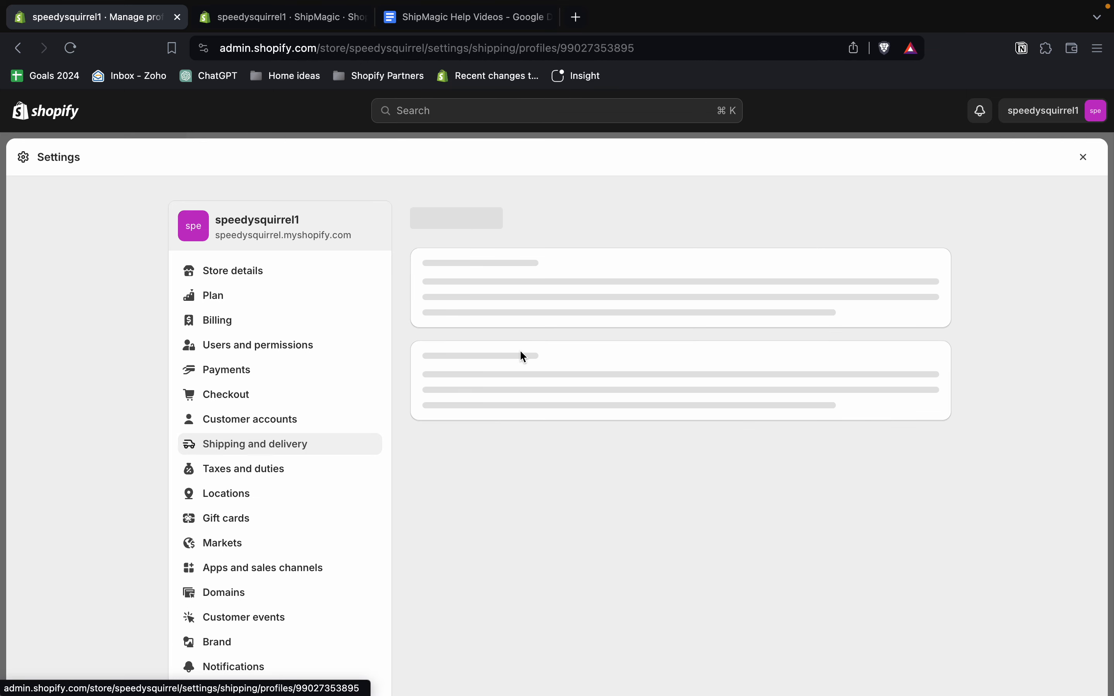
scroll(536, 367, down, 10)
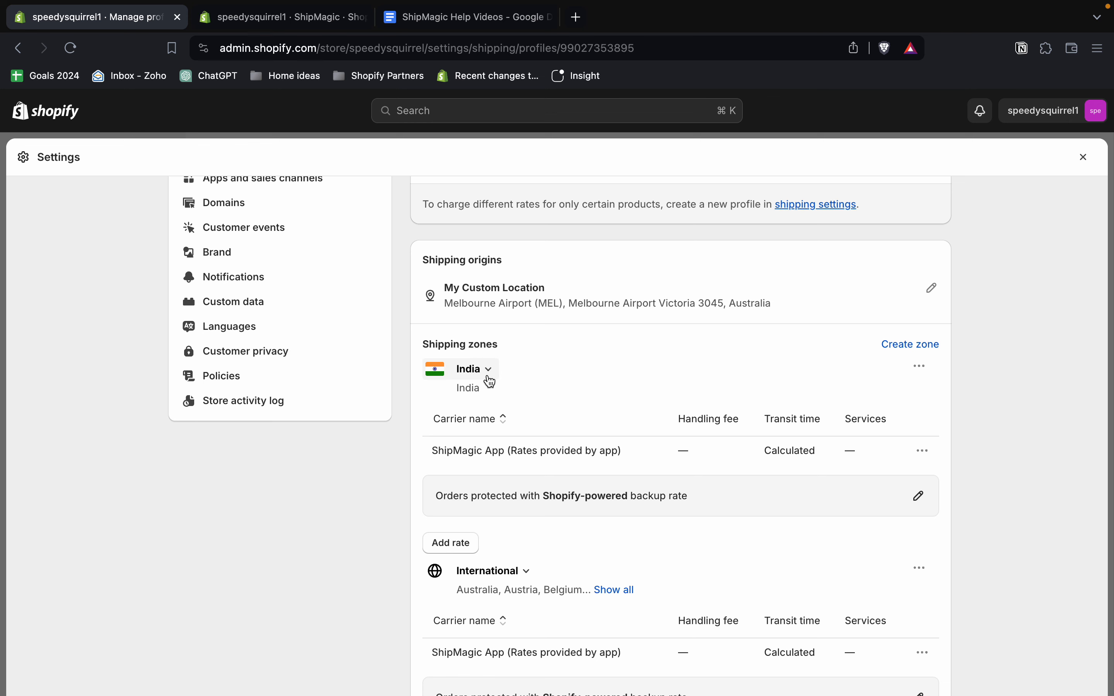
scroll(507, 399, down, 1)
scroll(515, 353, down, 1)
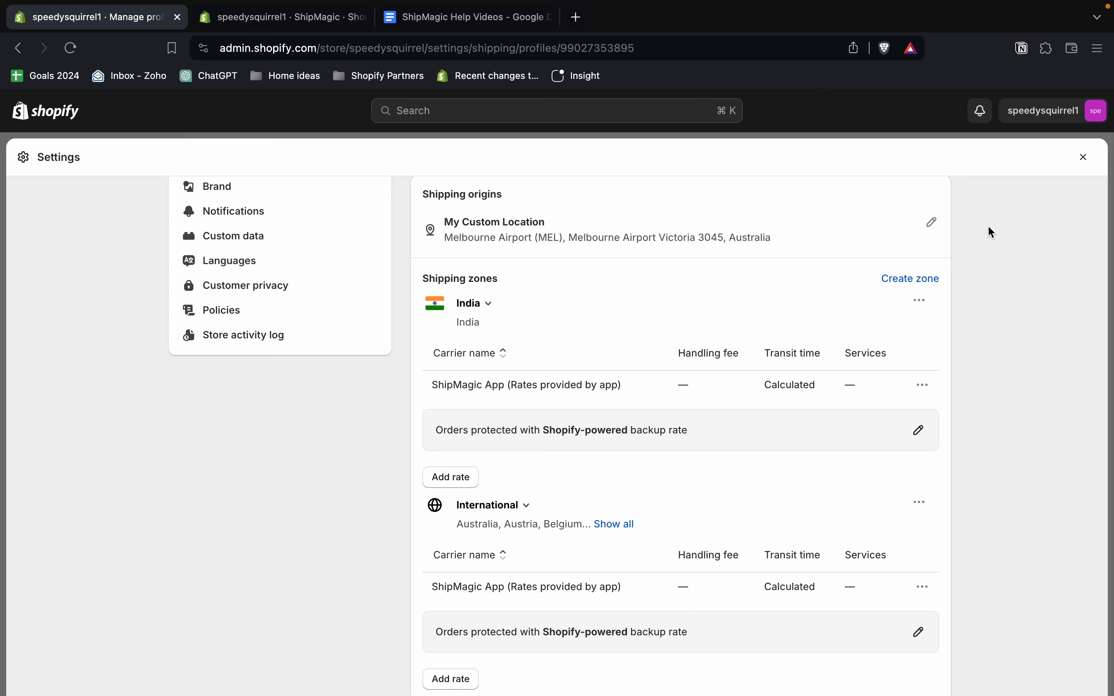
click(1084, 158)
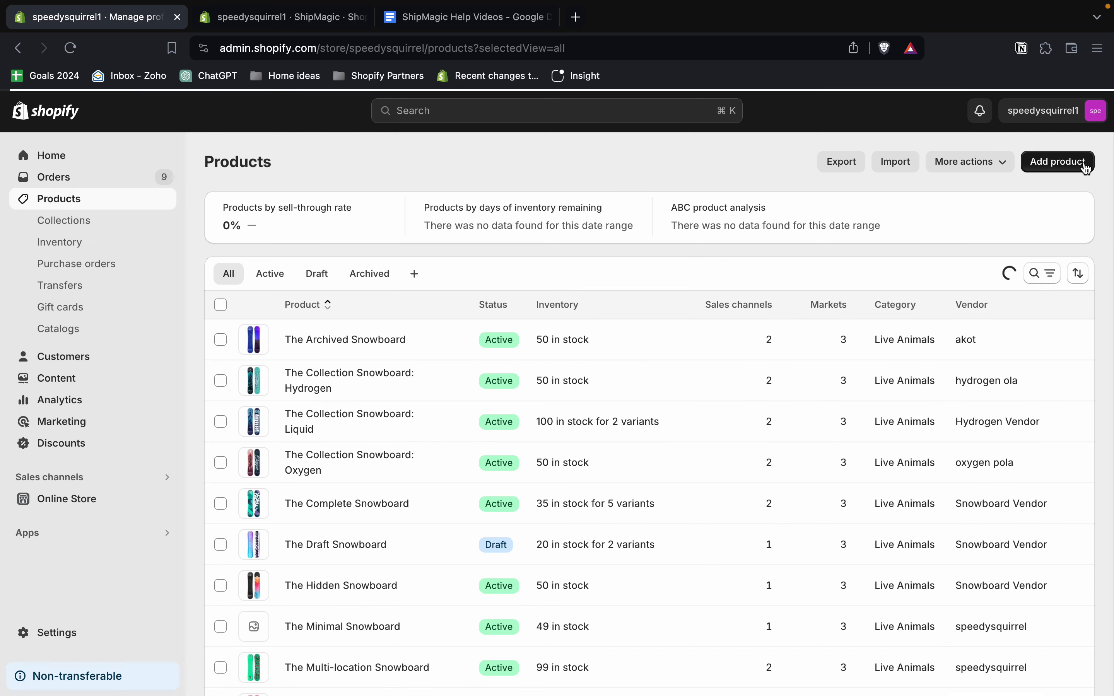
Sync the shipping zones in the ShipMagic app's settings and reload the page to check the last sync time
click(300, 20)
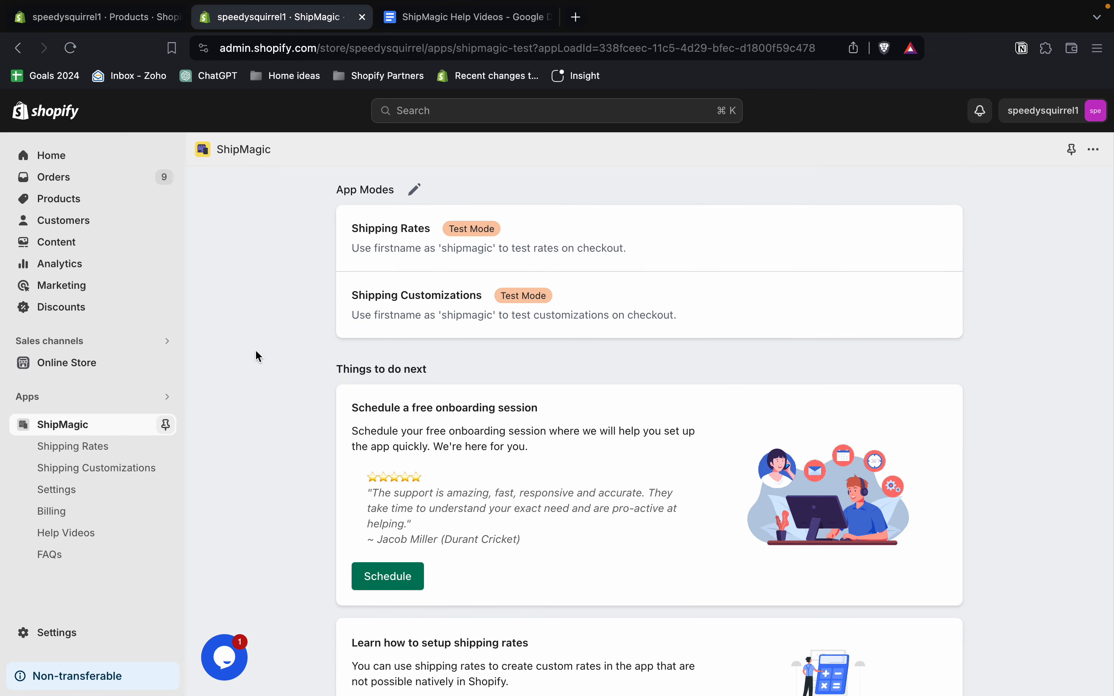
click(96, 492)
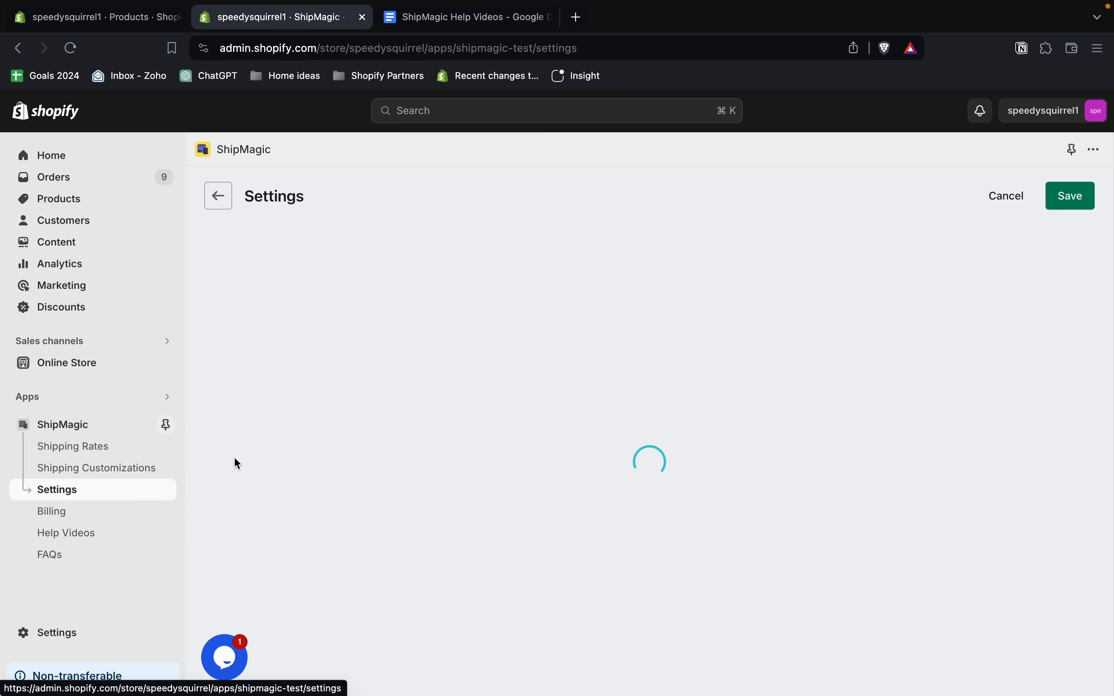
scroll(330, 428, down, 1)
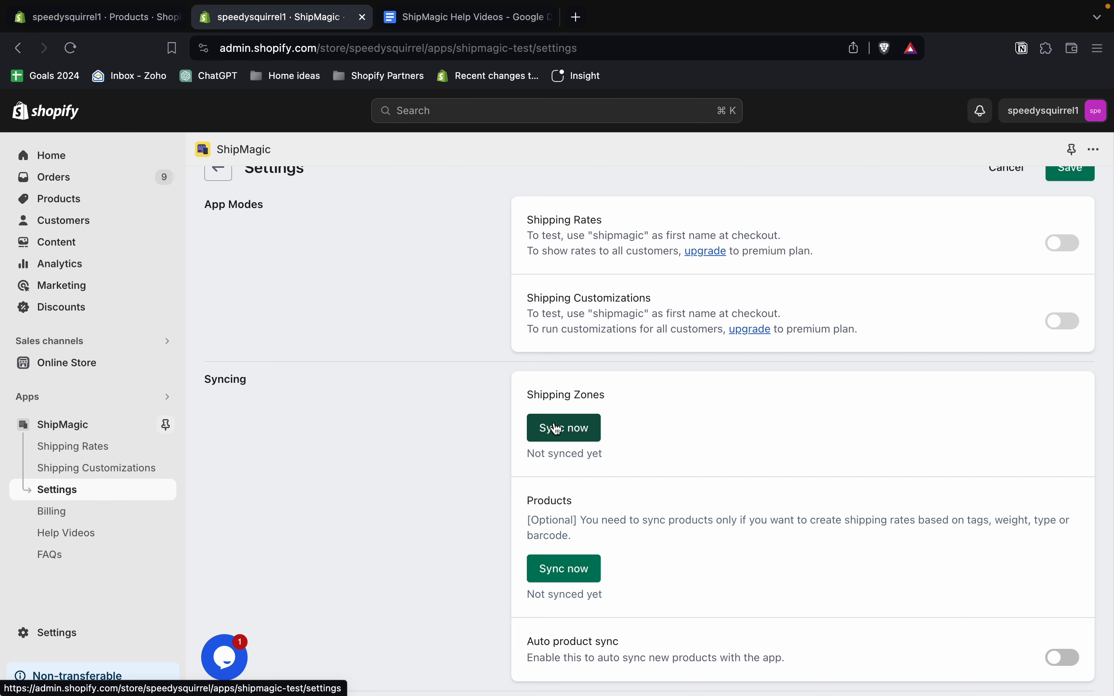
click(565, 432)
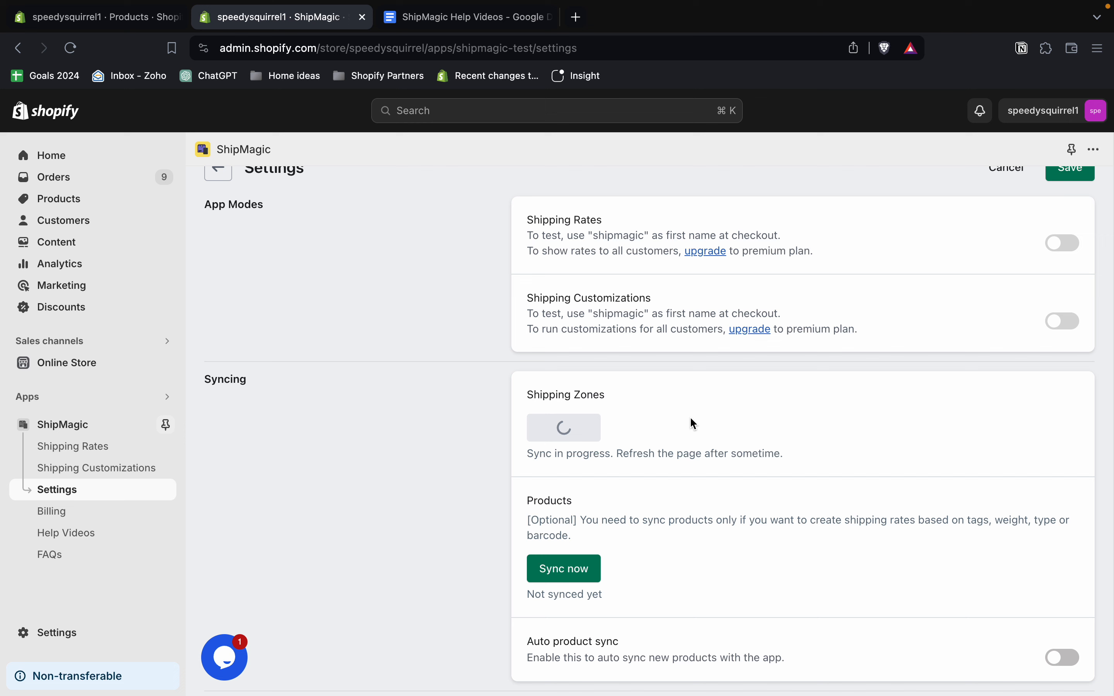
click(71, 48)
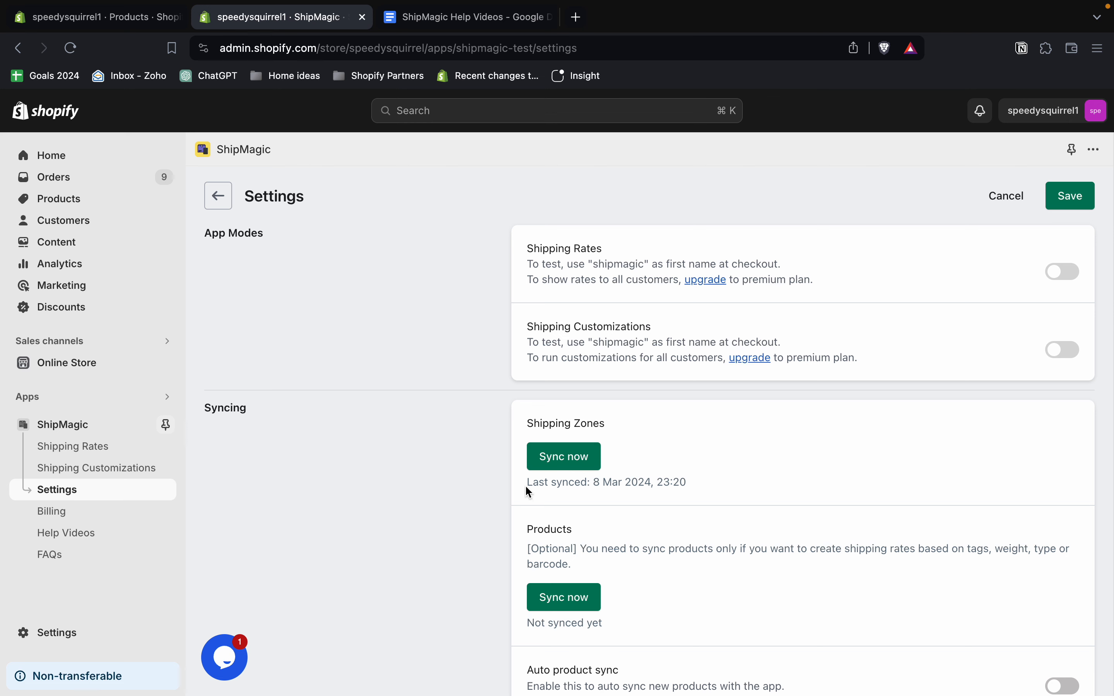
drag(525, 485, 698, 492)
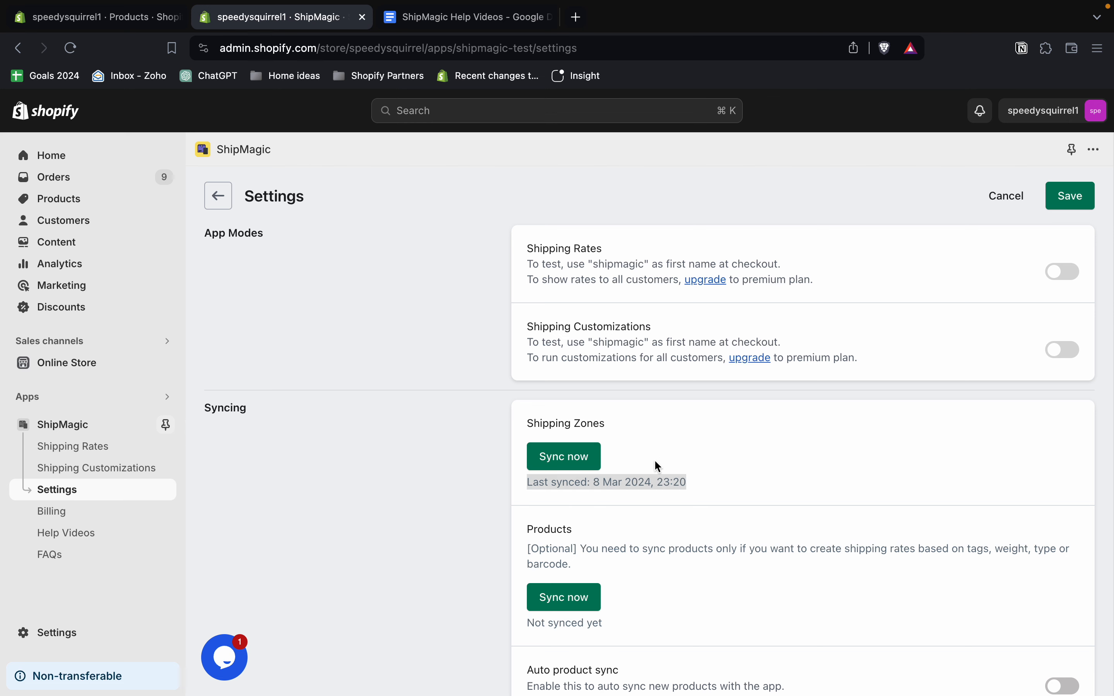
Start a new ShipMagic shipping rate rule with the condition Product Title Equals XYZ
click(97, 454)
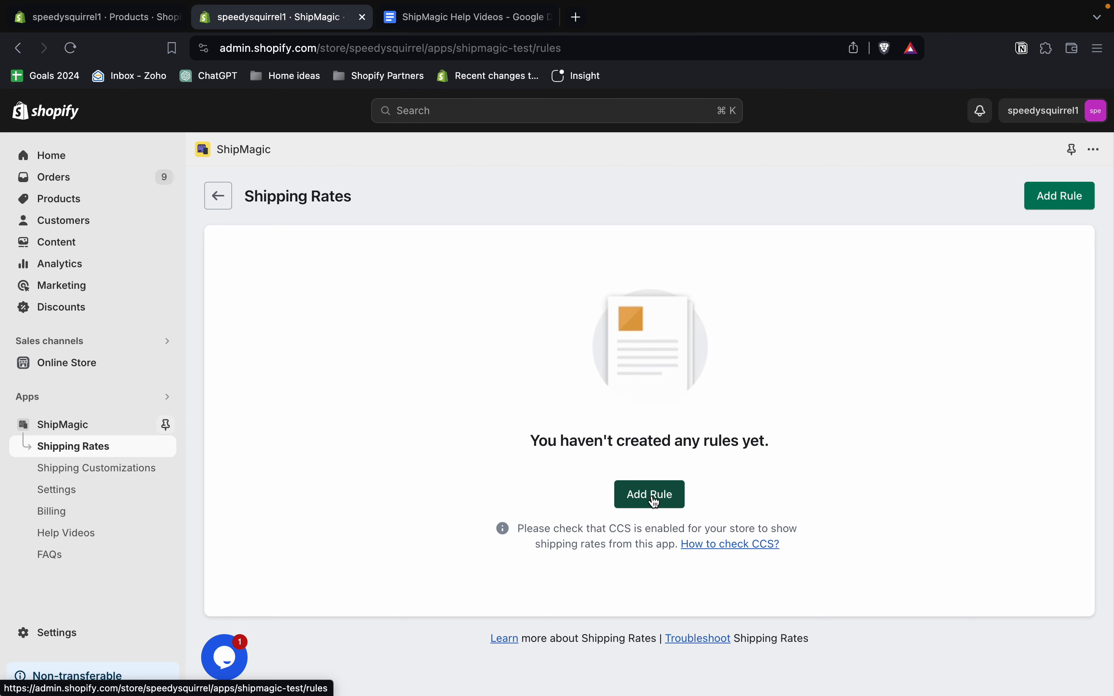
click(655, 502)
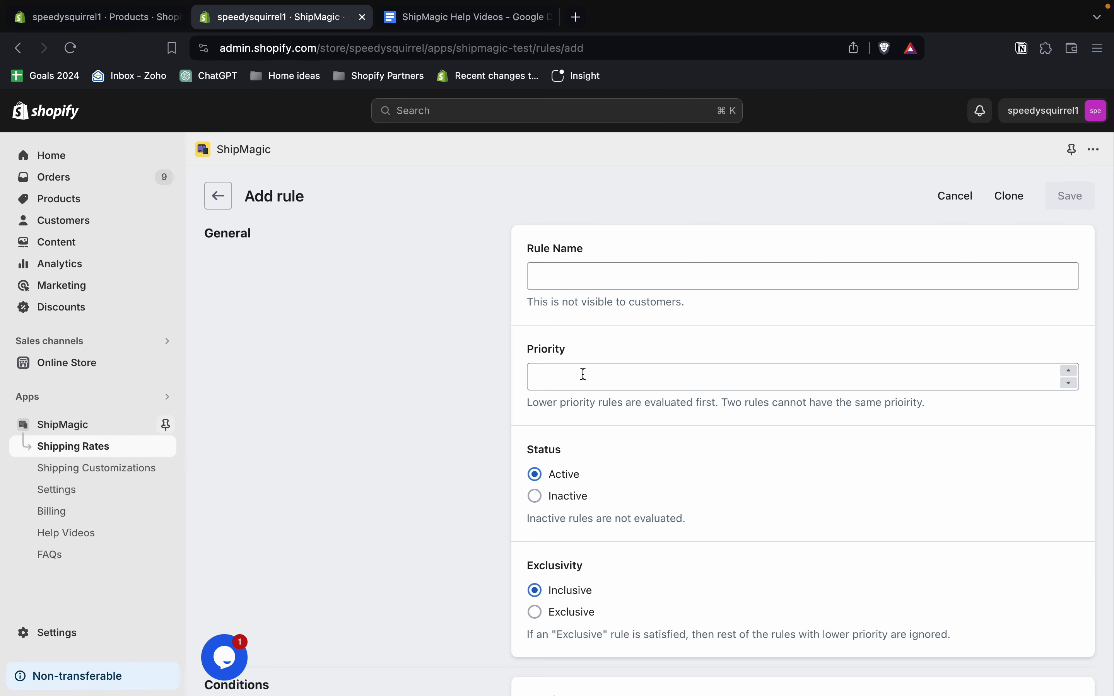
scroll(606, 350, down, 5)
scroll(606, 353, down, 5)
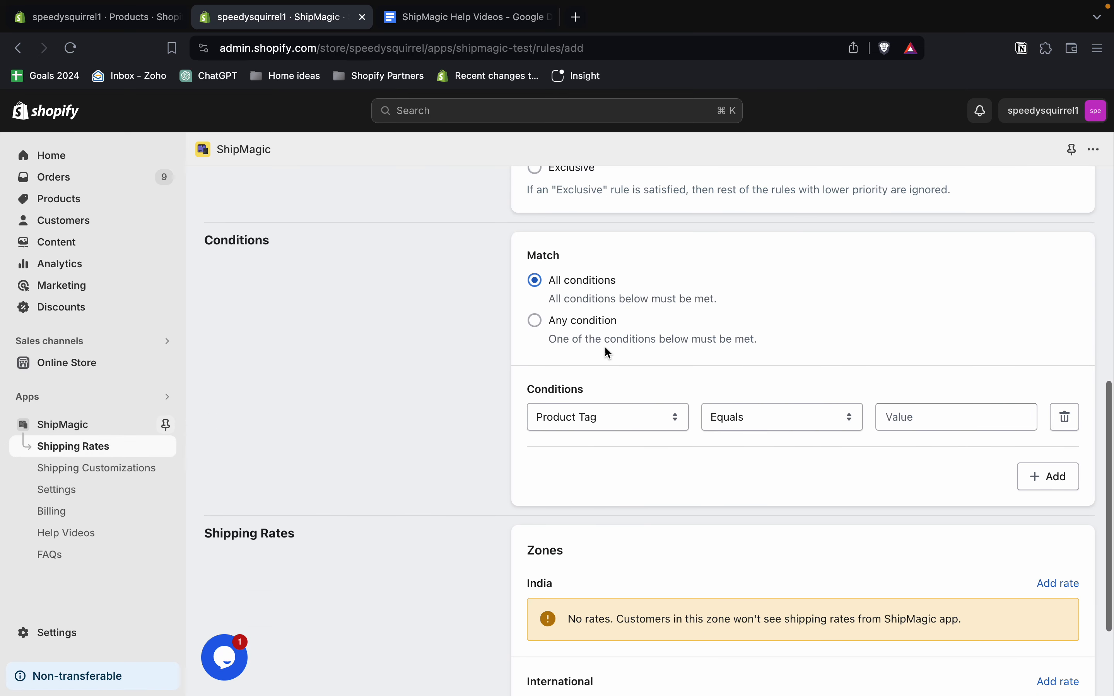
click(610, 417)
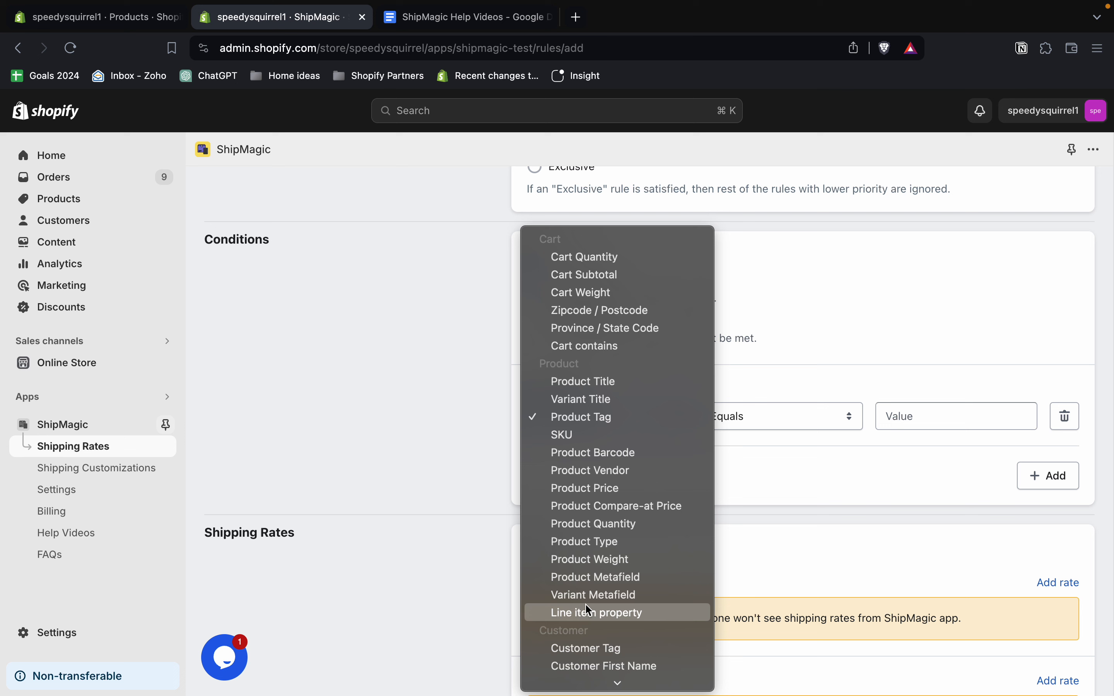
click(589, 386)
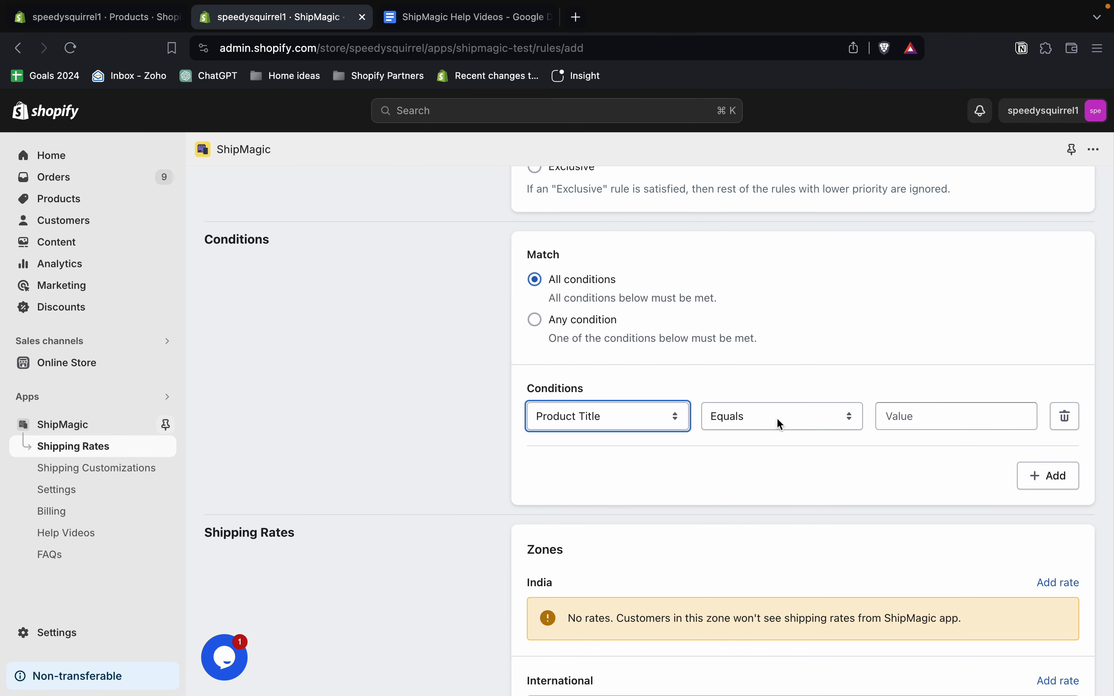
click(926, 420)
text(XYZ)
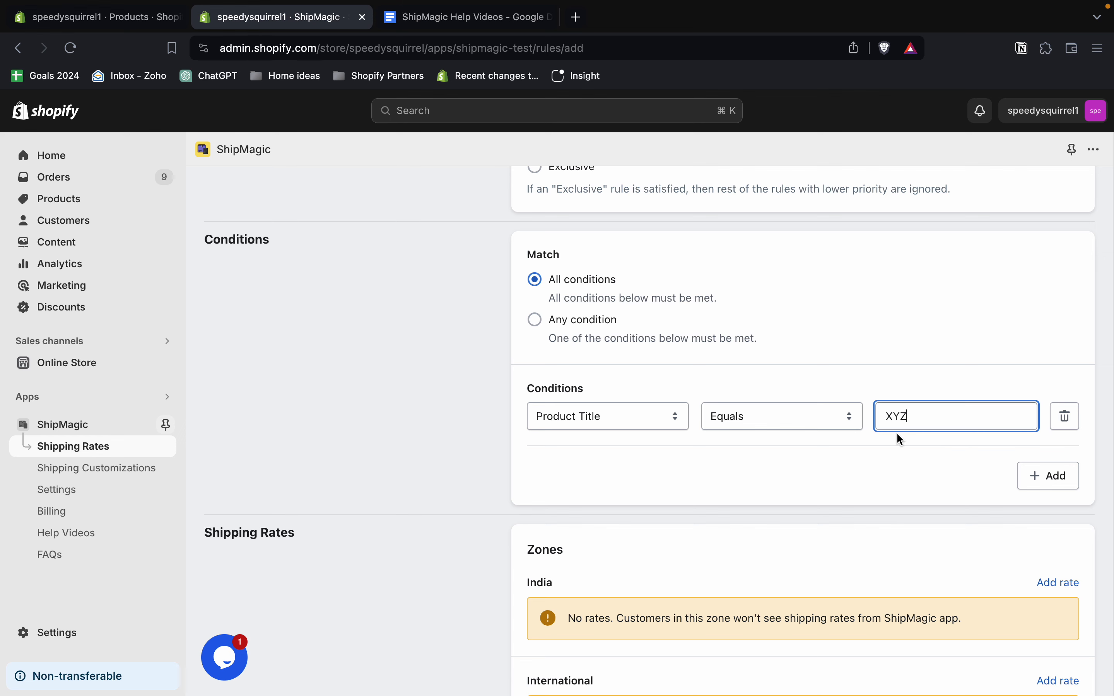
scroll(902, 440, down, 3)
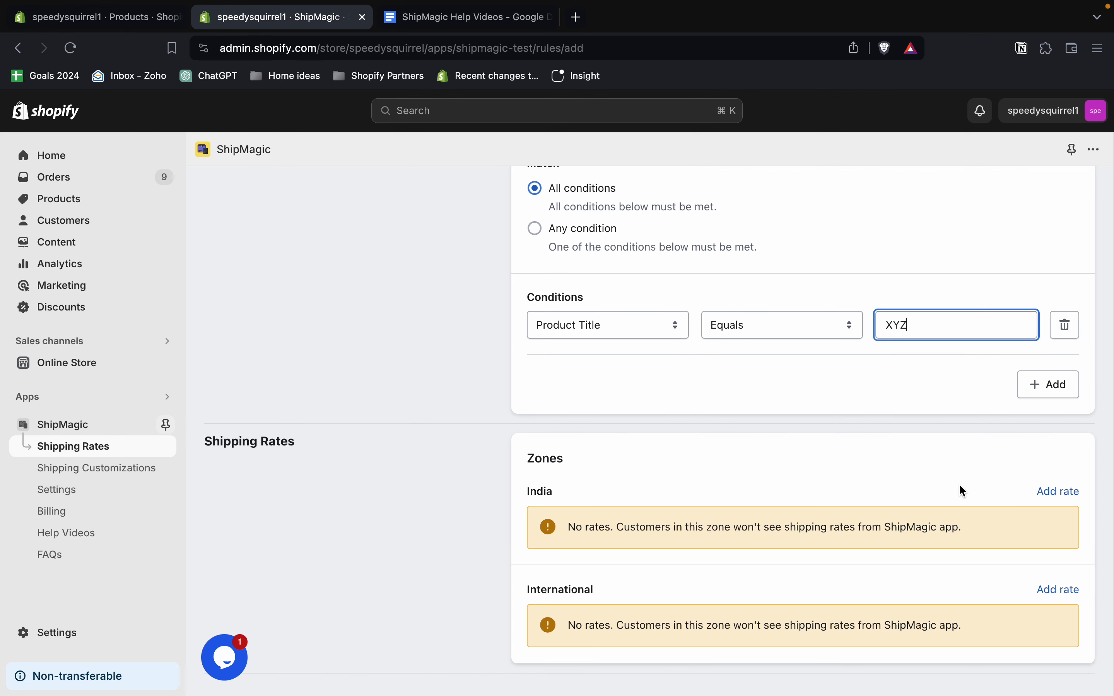
click(1048, 492)
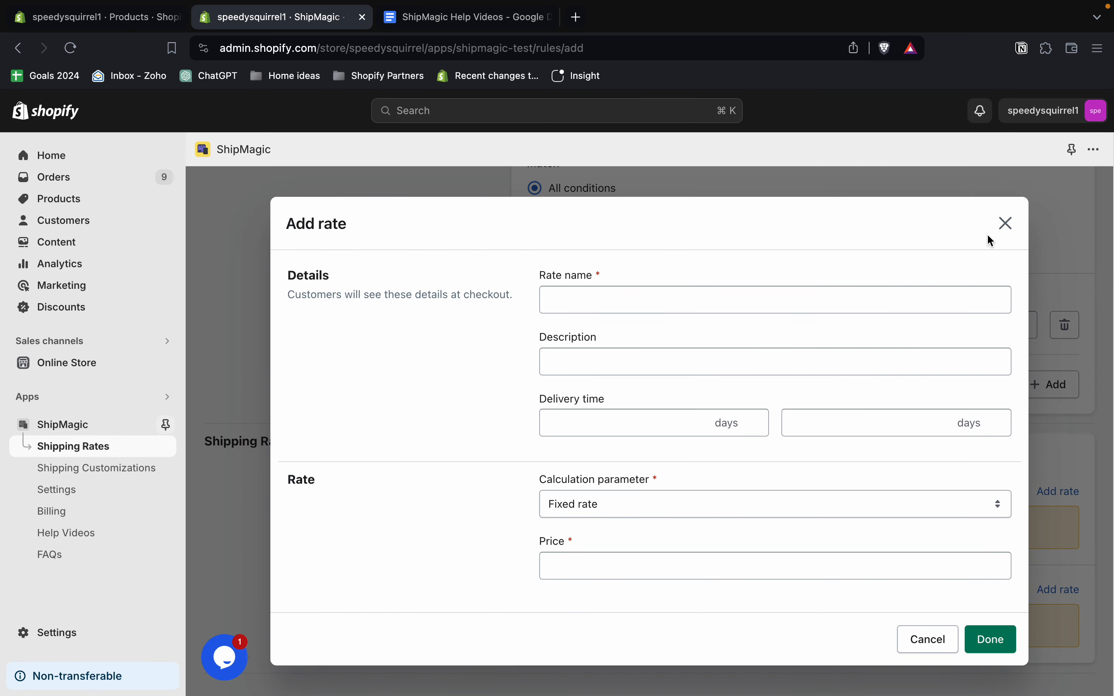
click(1007, 224)
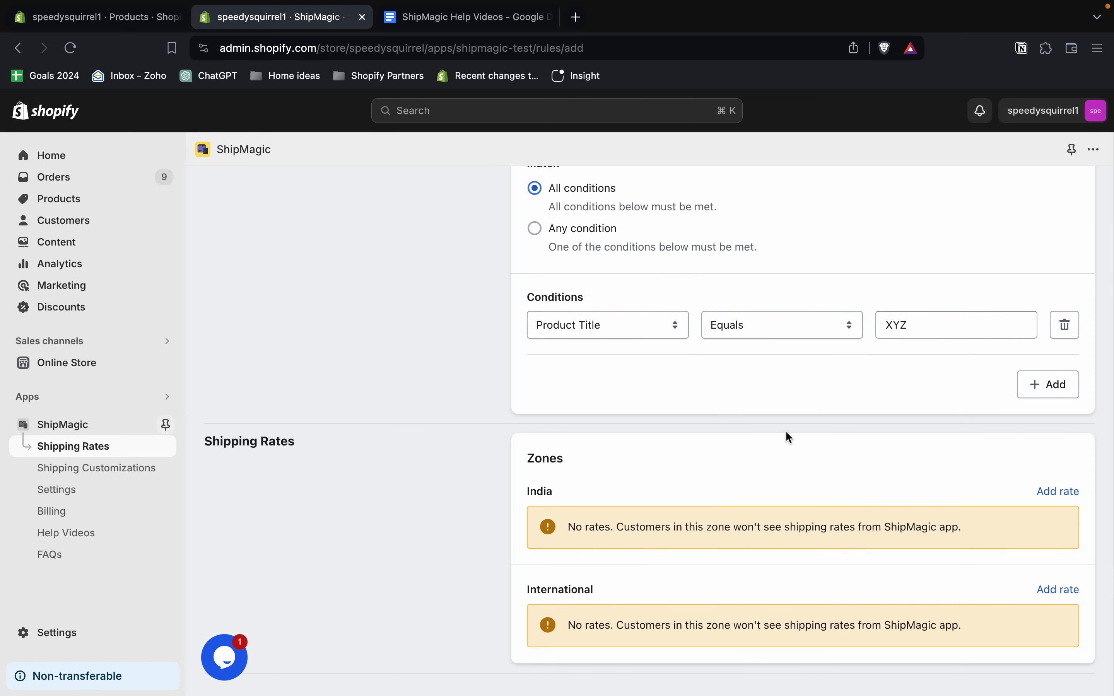
Change the rule condition's parameter to Product Tag
click(656, 336)
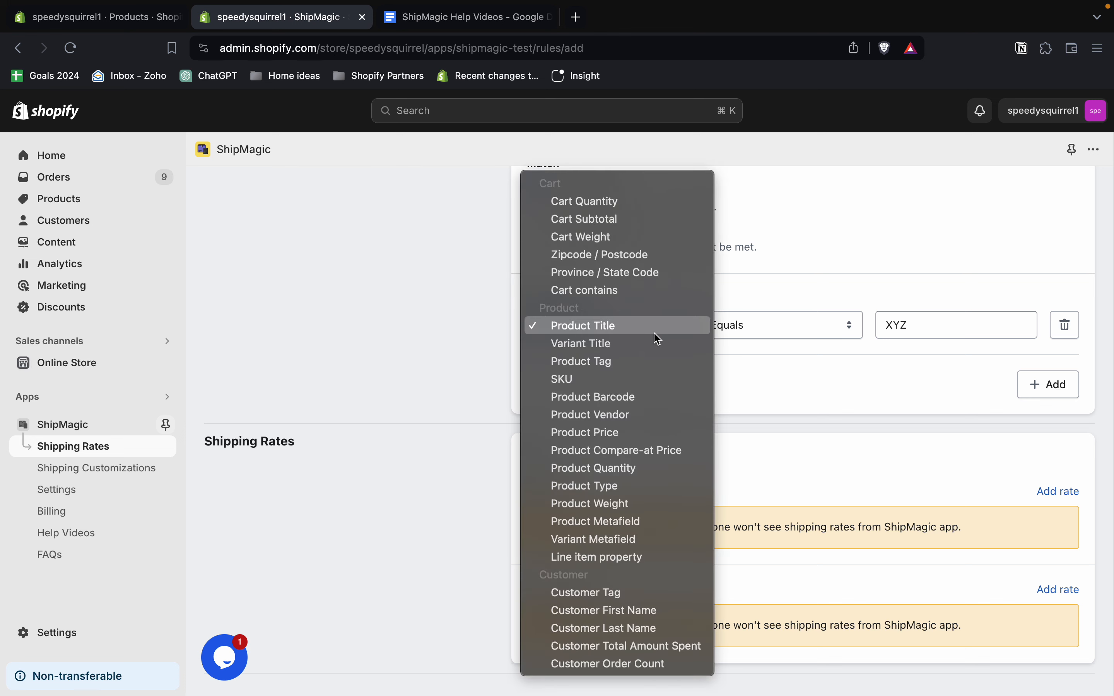
click(595, 363)
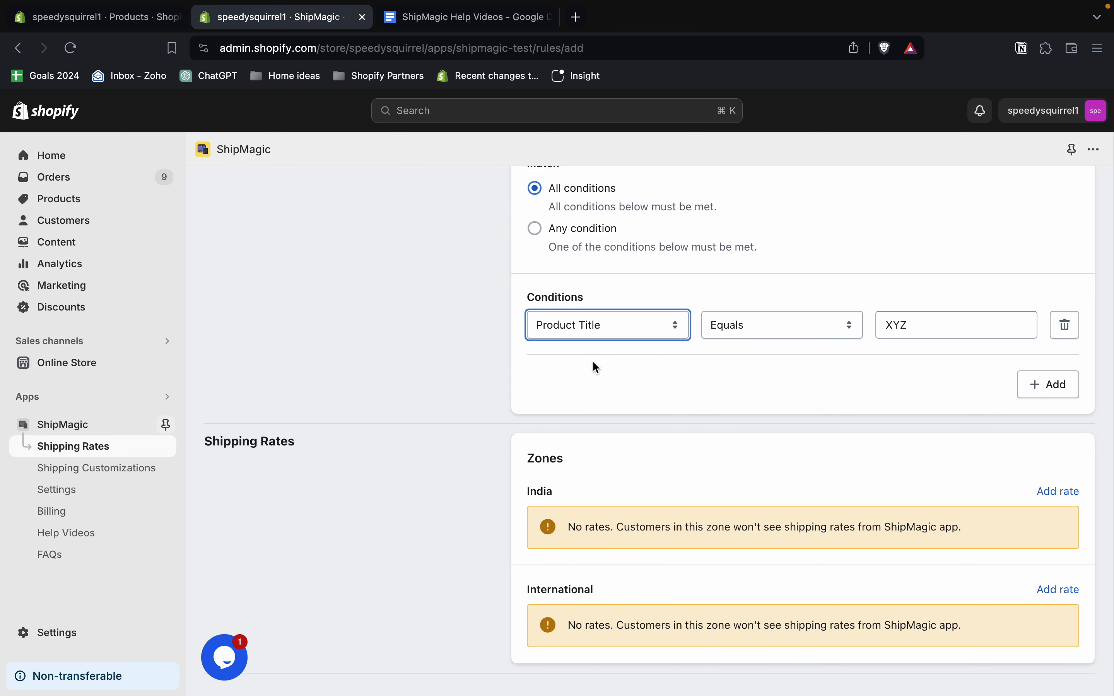
Check the tags of The Archived Snowboard in the Shopify product list, and return to the list
click(133, 22)
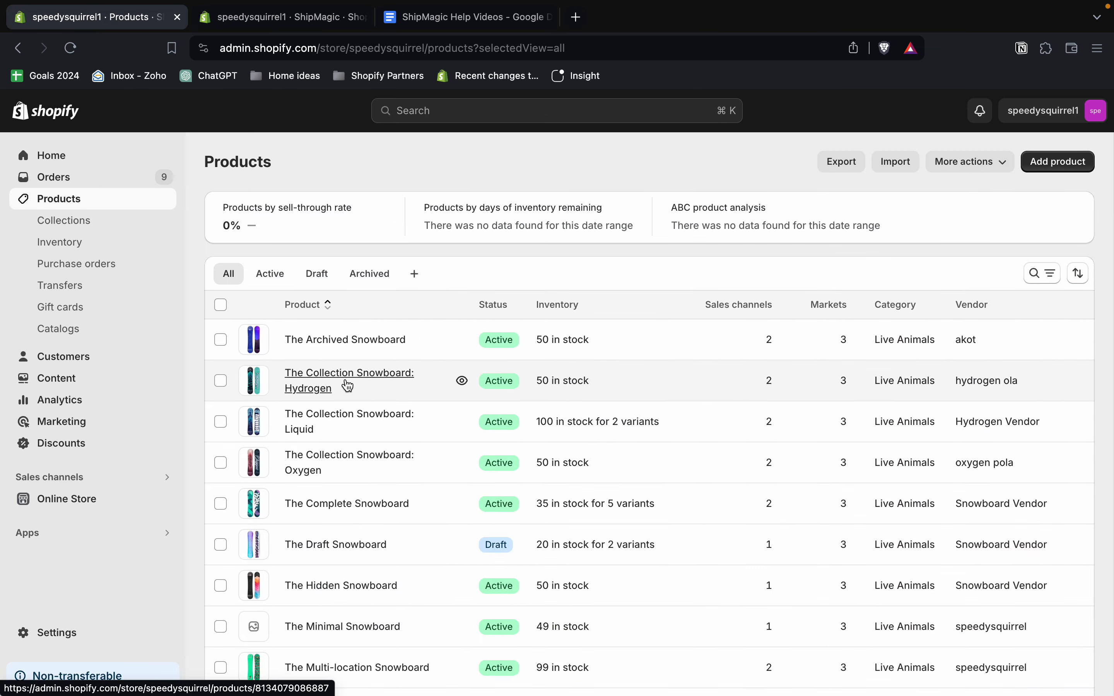
drag(343, 387, 318, 396)
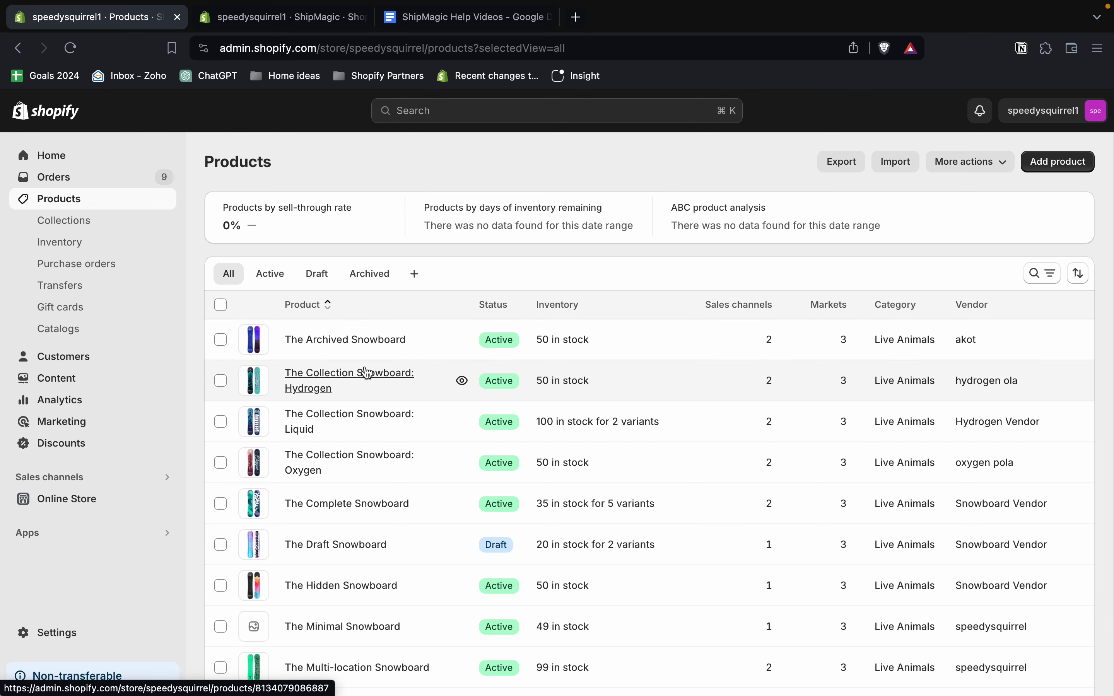
click(328, 341)
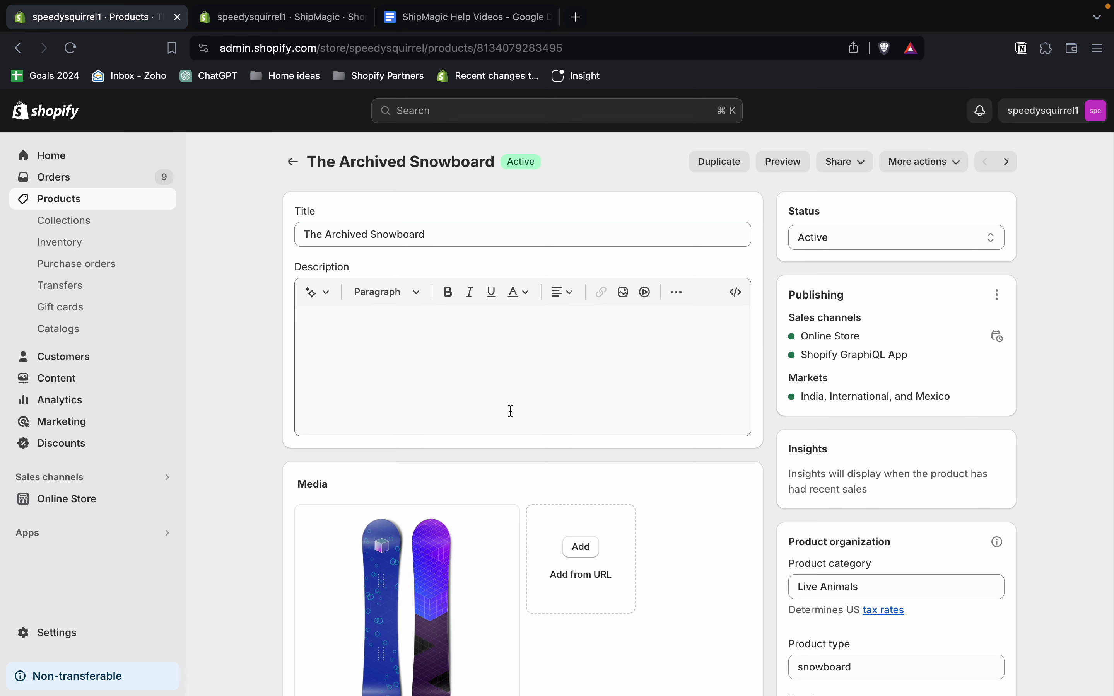
scroll(511, 411, down, 10)
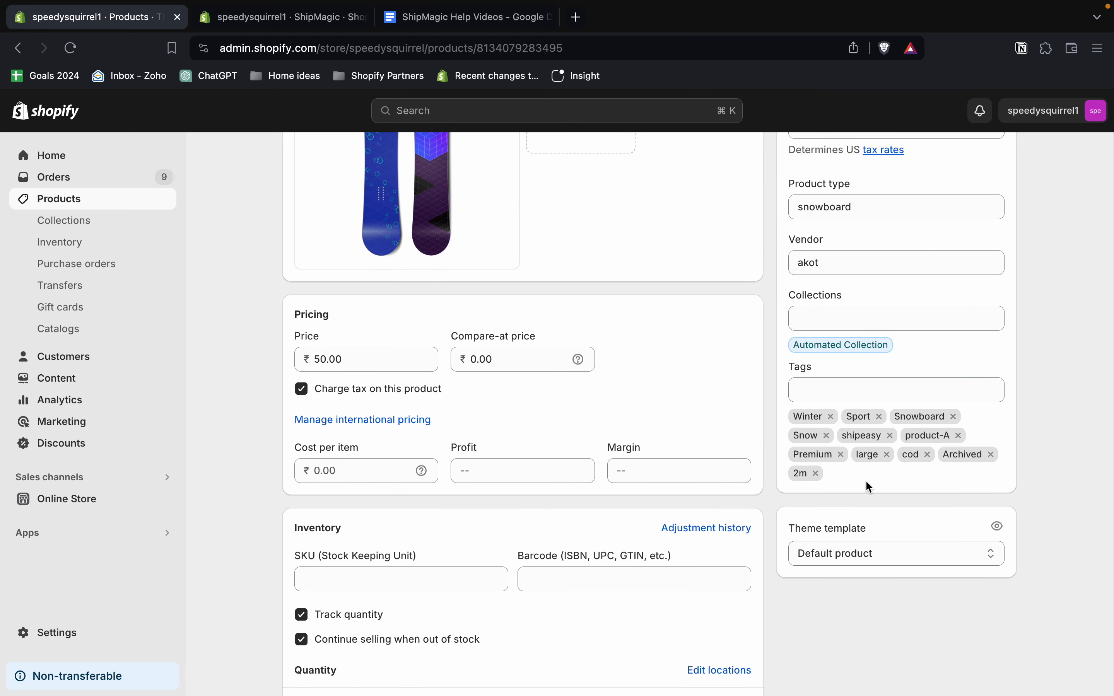
double_click(930, 435)
scroll(834, 429, up, 10)
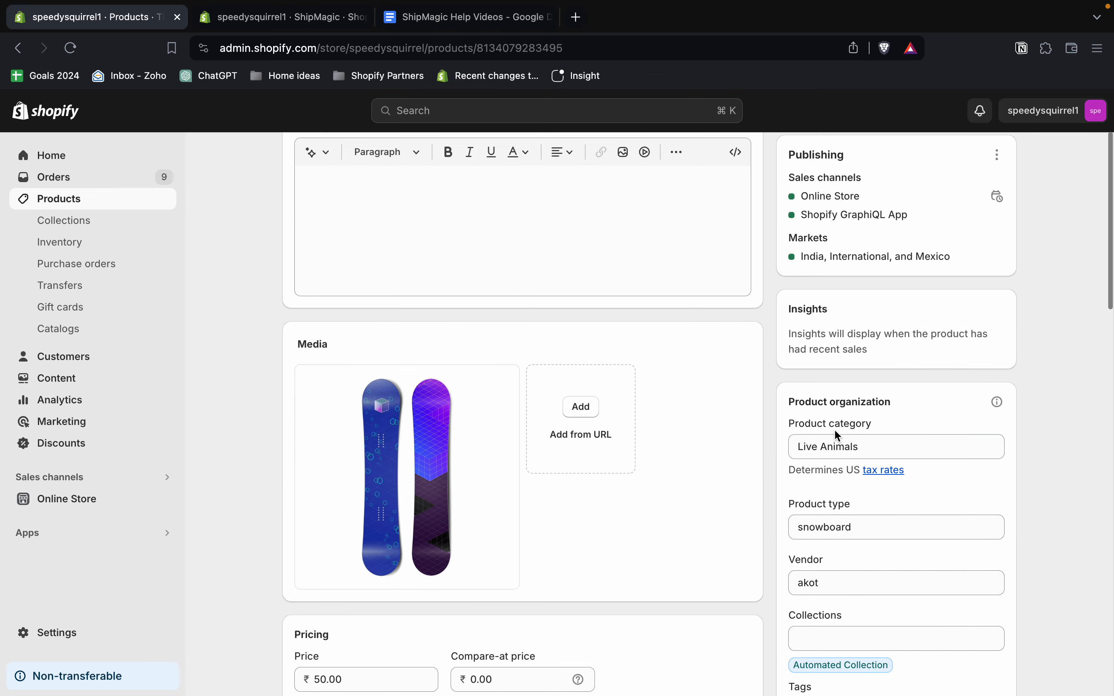
click(293, 164)
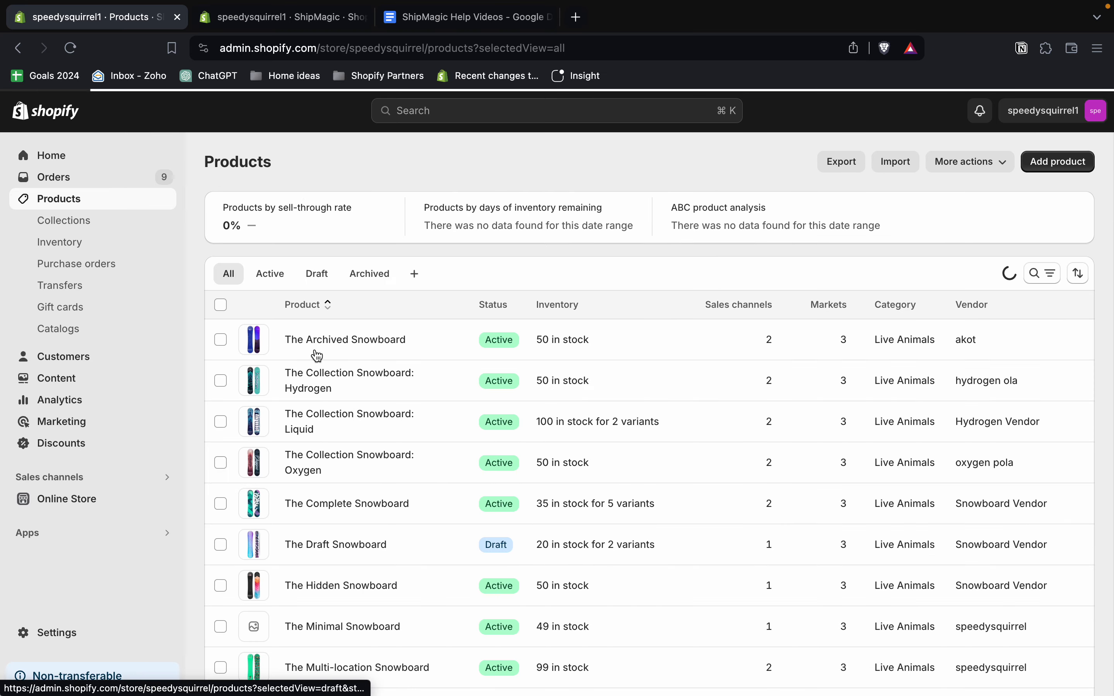
Check the tags of The Collection Snowboard: Hydrogen and go back to the unsaved ShipMagic rule
click(315, 383)
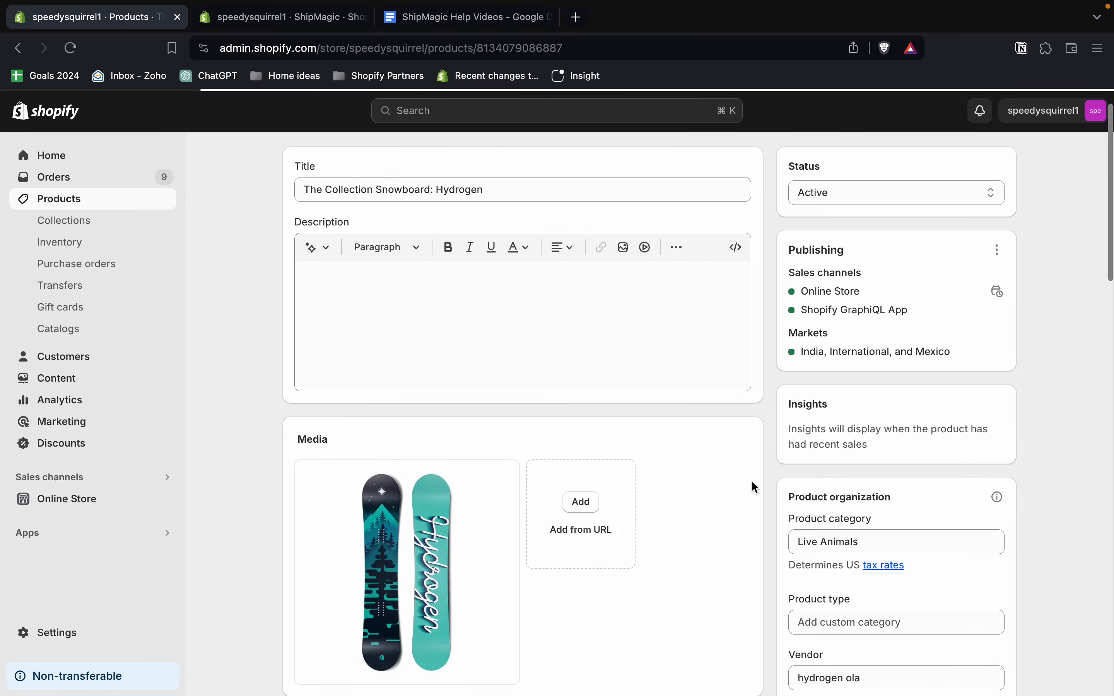
scroll(755, 488, down, 10)
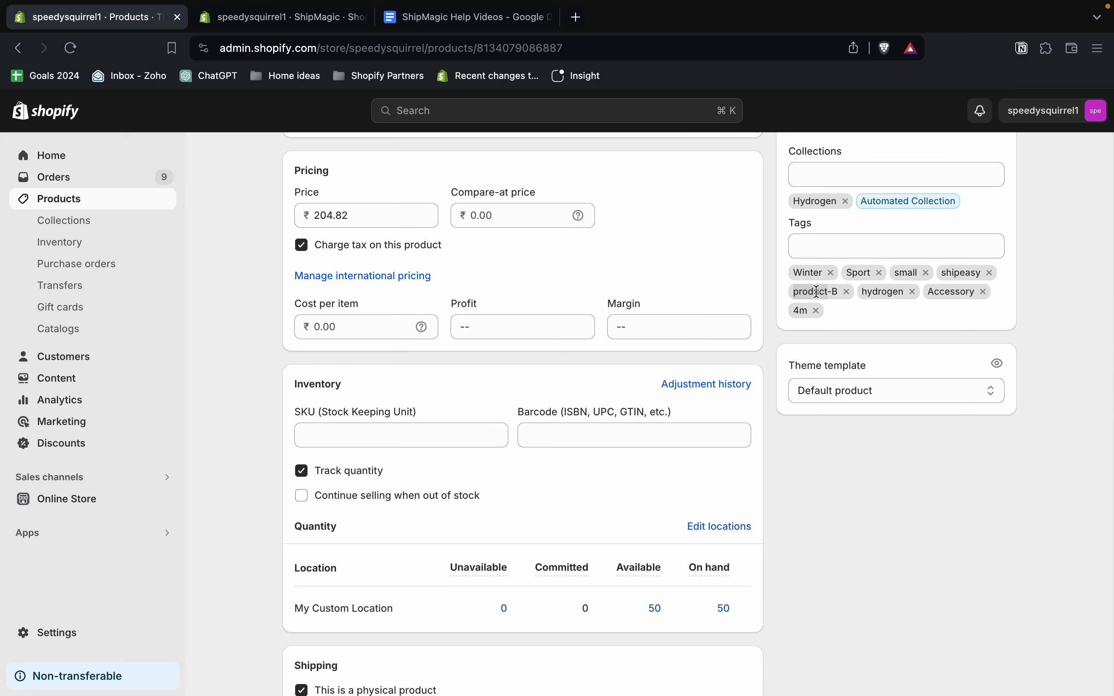
scroll(724, 338, up, 10)
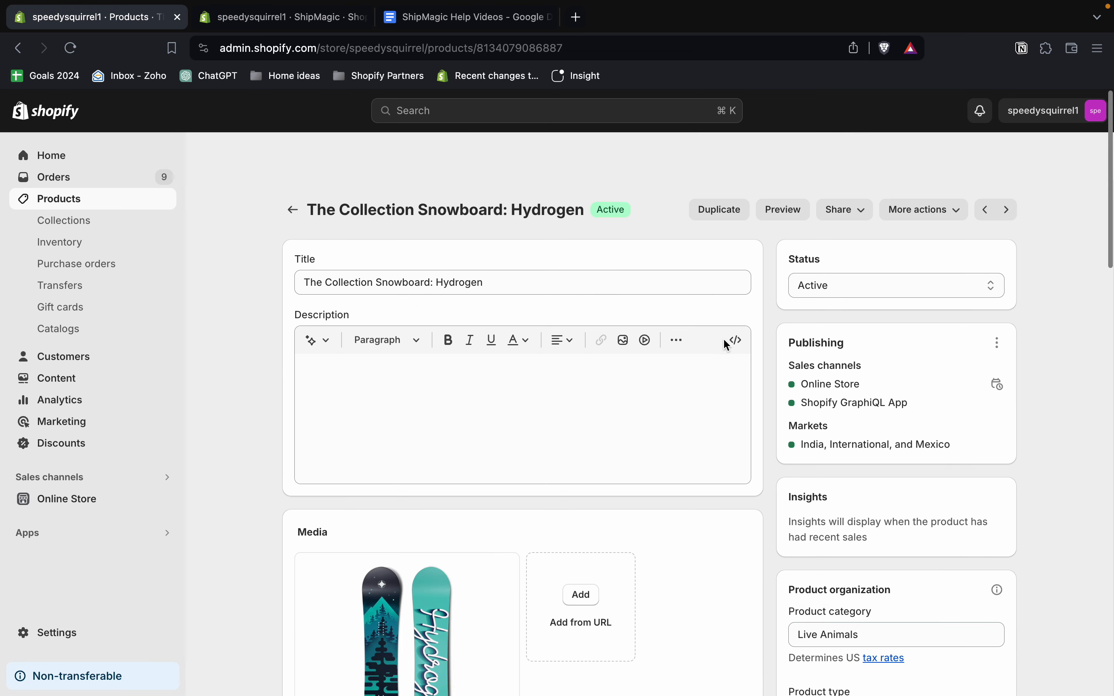
click(293, 166)
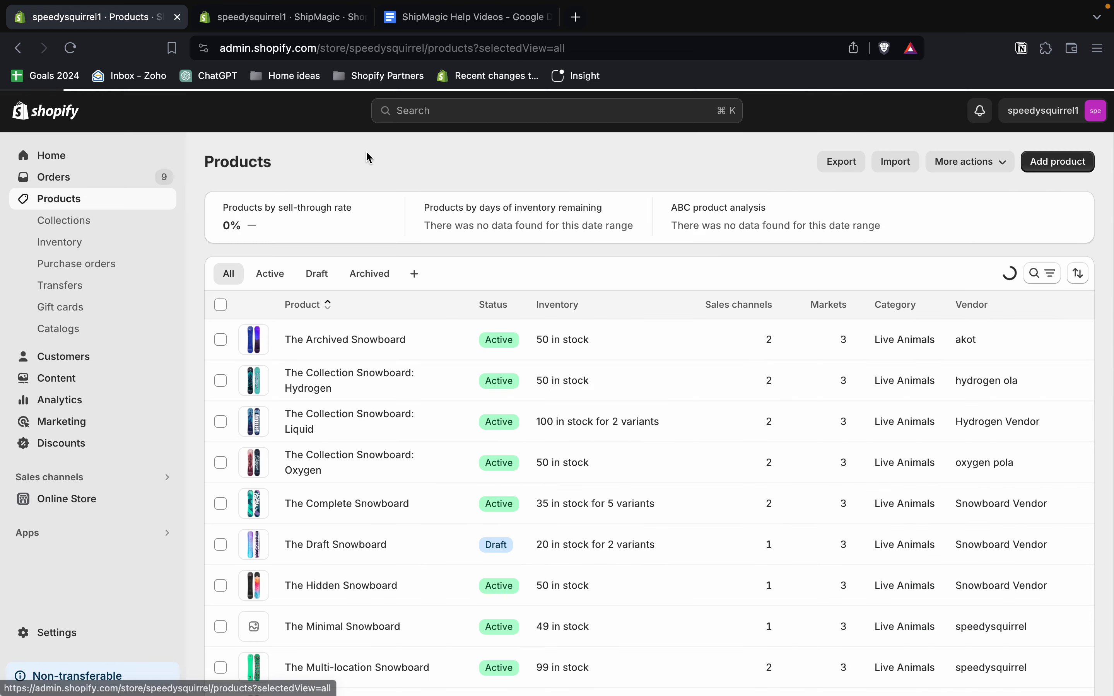
click(280, 26)
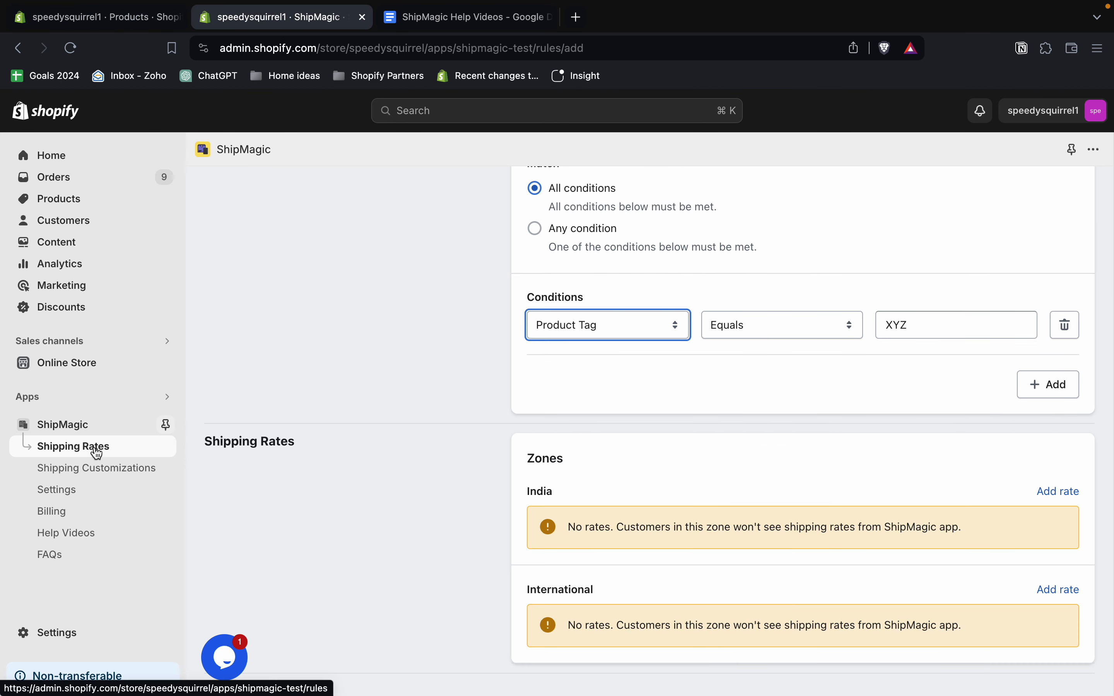
Run a product sync from the ShipMagic settings and reload the page to check its sync status
click(83, 500)
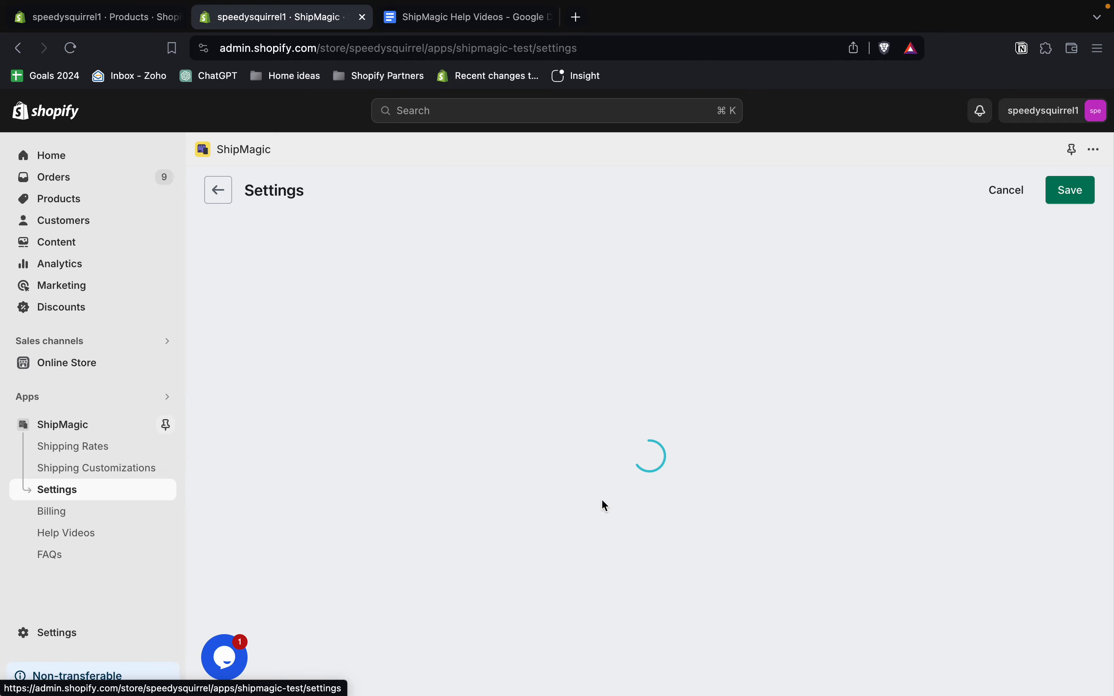
scroll(318, 517, down, 8)
scroll(732, 516, up, 8)
scroll(709, 494, down, 2)
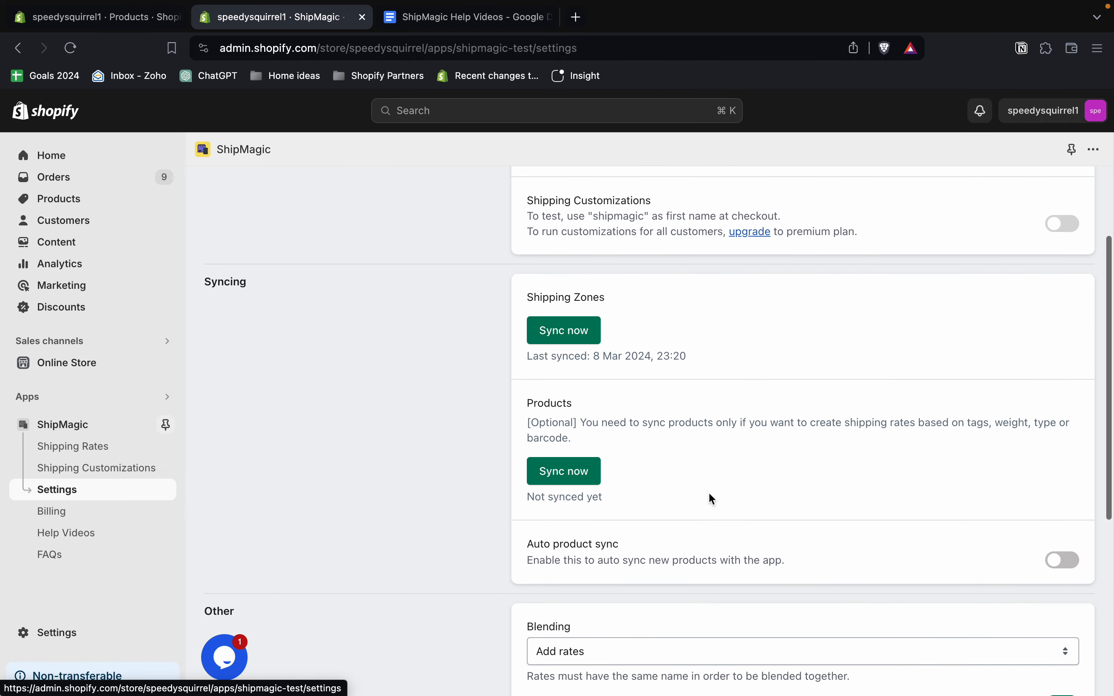
click(570, 471)
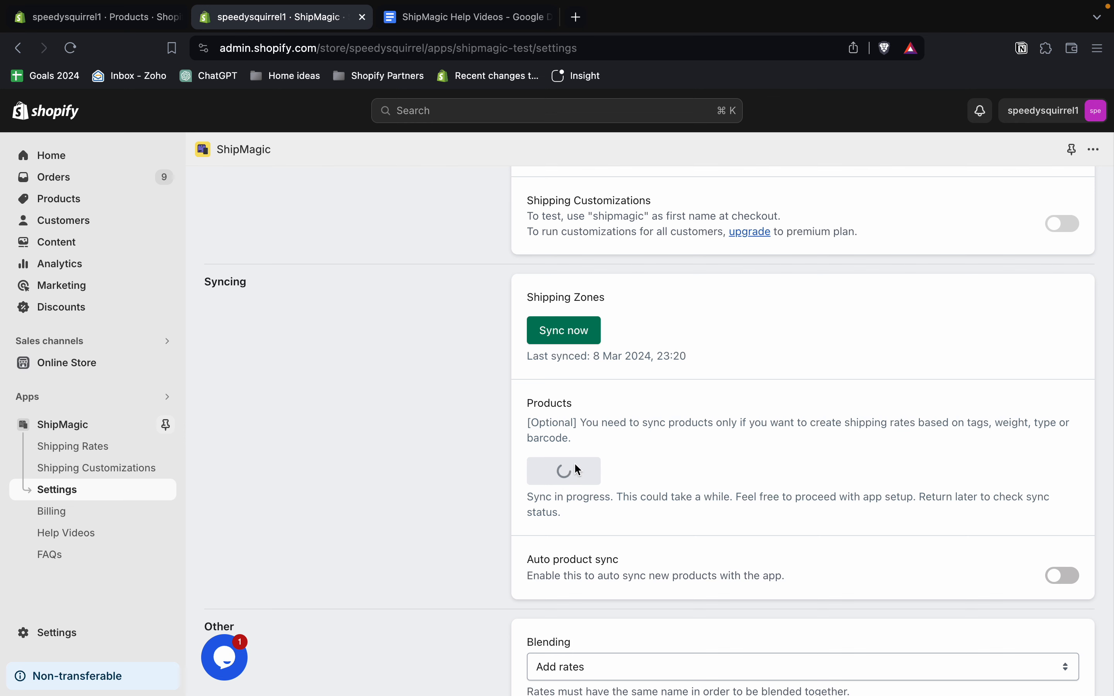
click(71, 48)
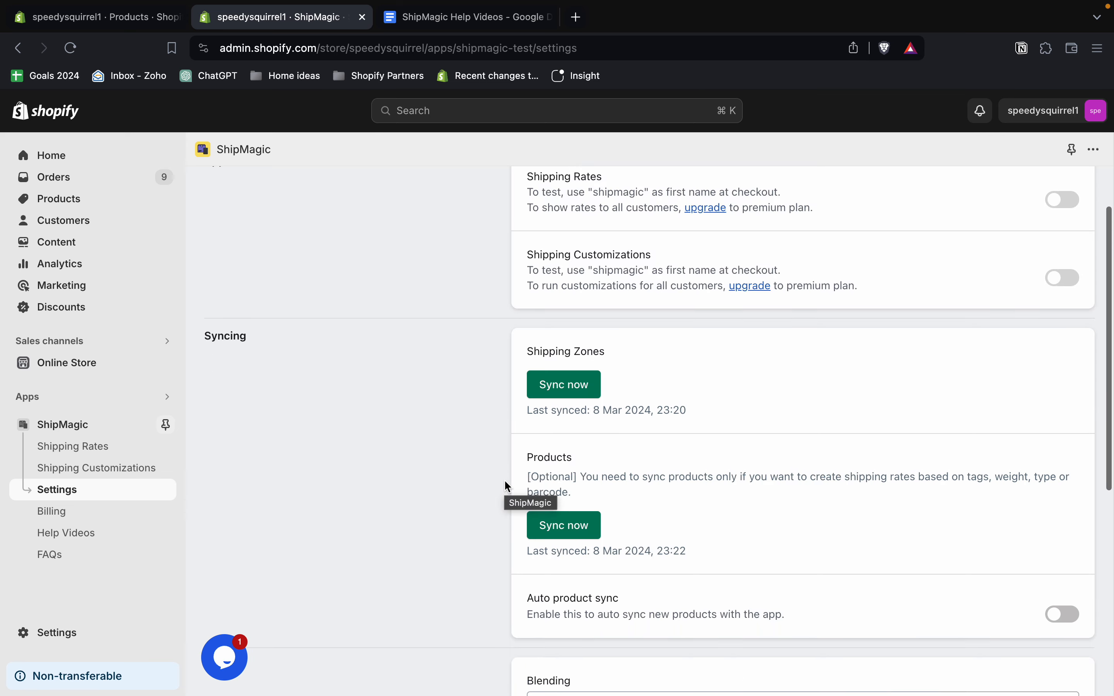
scroll(508, 487, down, 3)
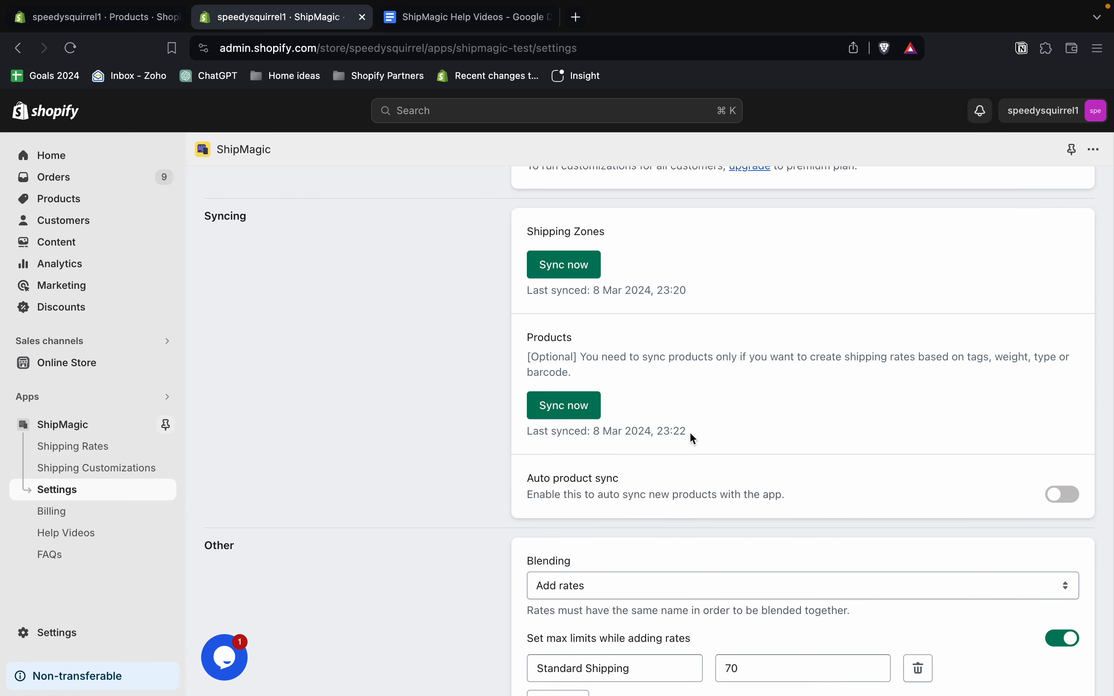
drag(694, 439, 523, 437)
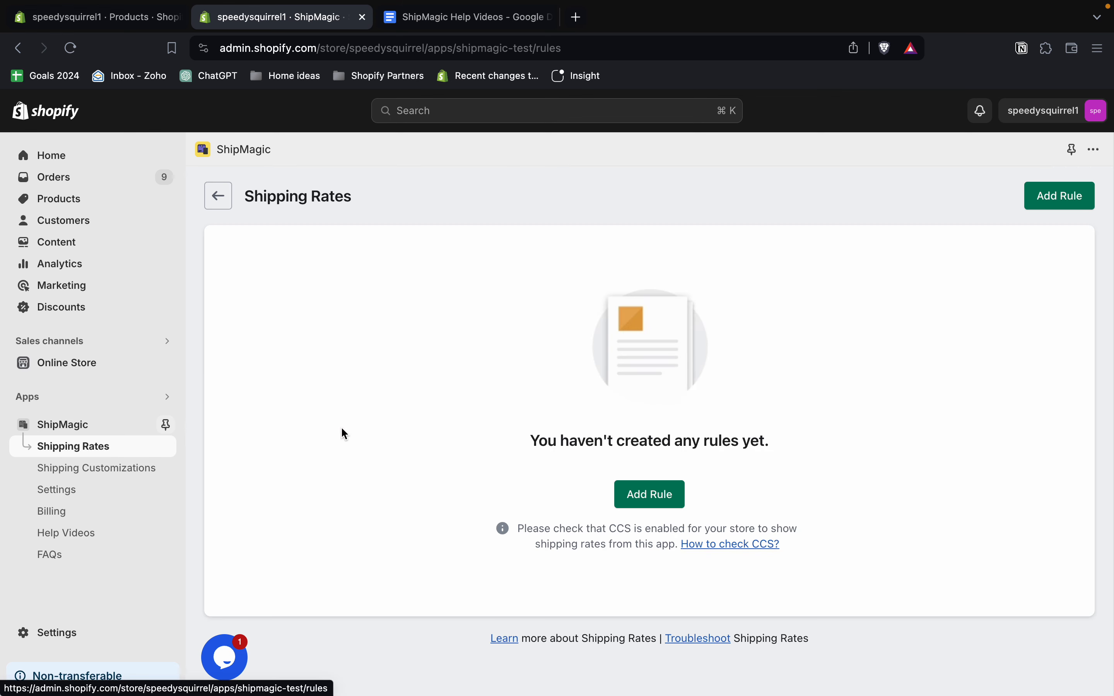
Start a new shipping rate rule named Product A with priority 1
click(649, 495)
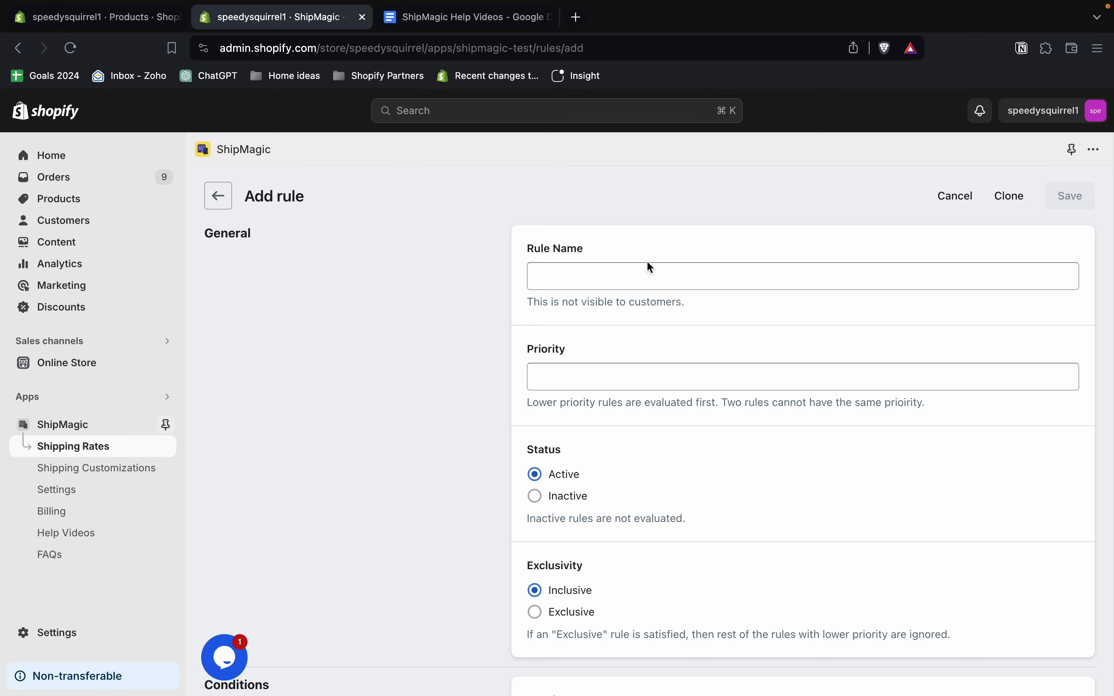
click(608, 282)
text(Product A)
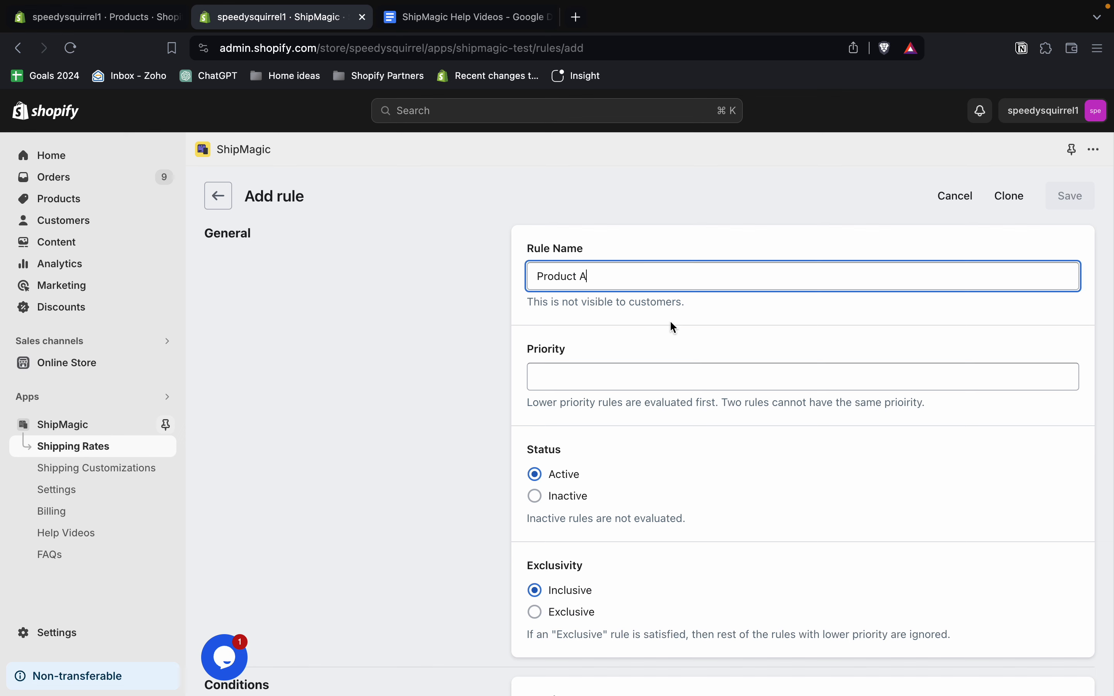
click(647, 340)
click(613, 377)
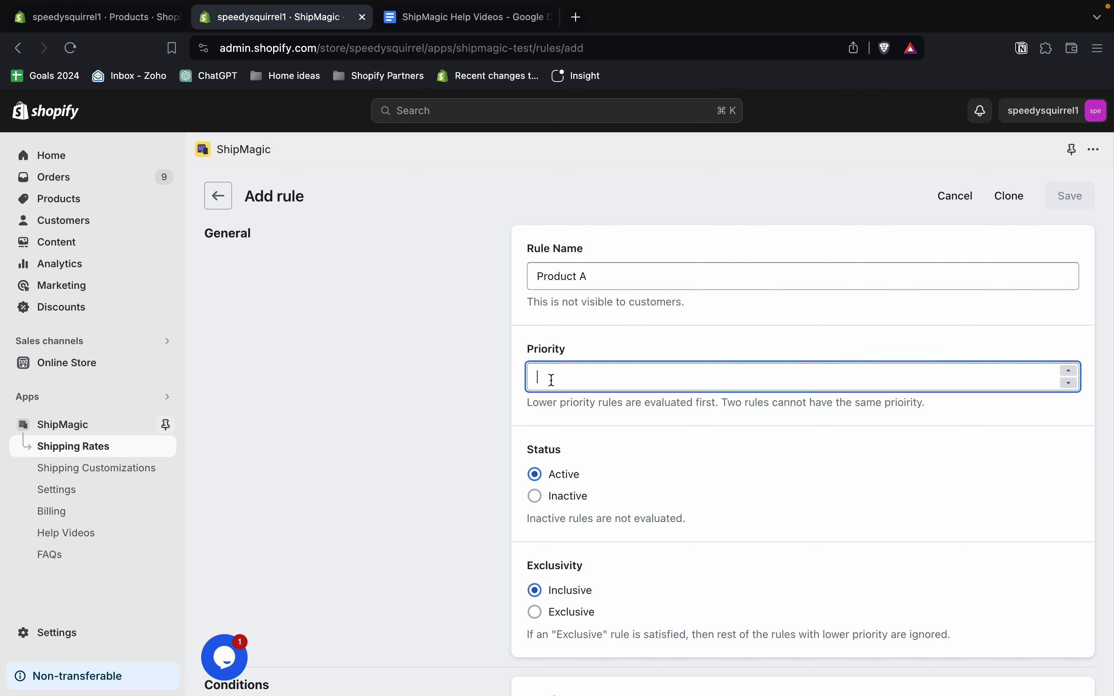
text(1)
click(598, 420)
Set the rule condition to Product Tag Equals product-A
scroll(597, 416, down, 3)
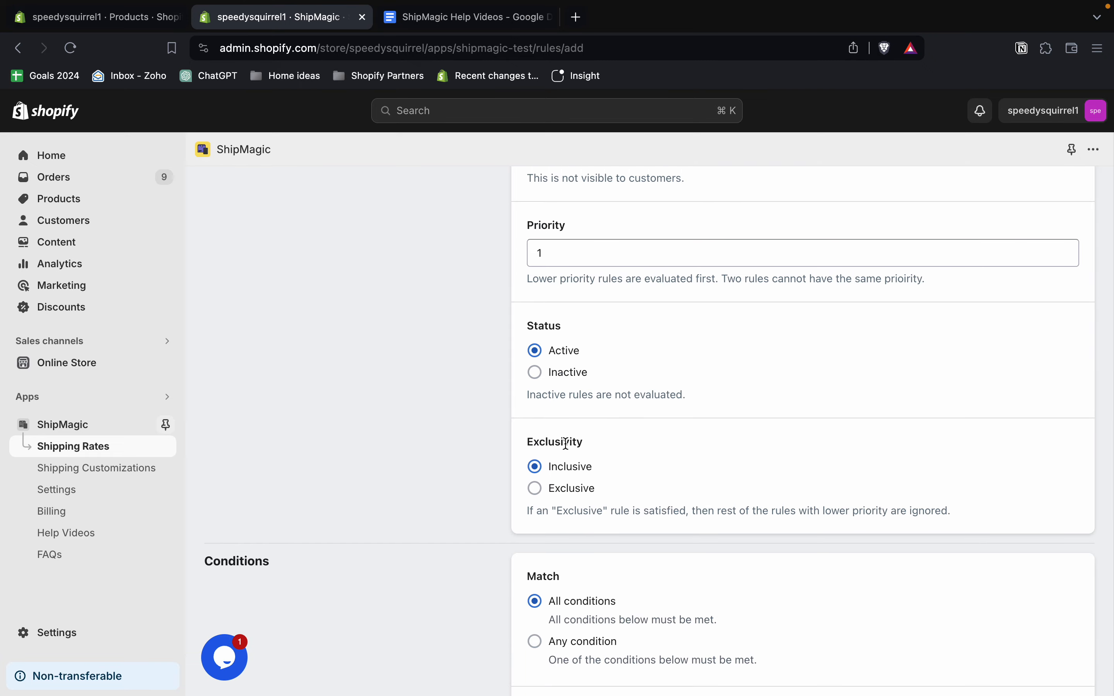
scroll(569, 473, down, 5)
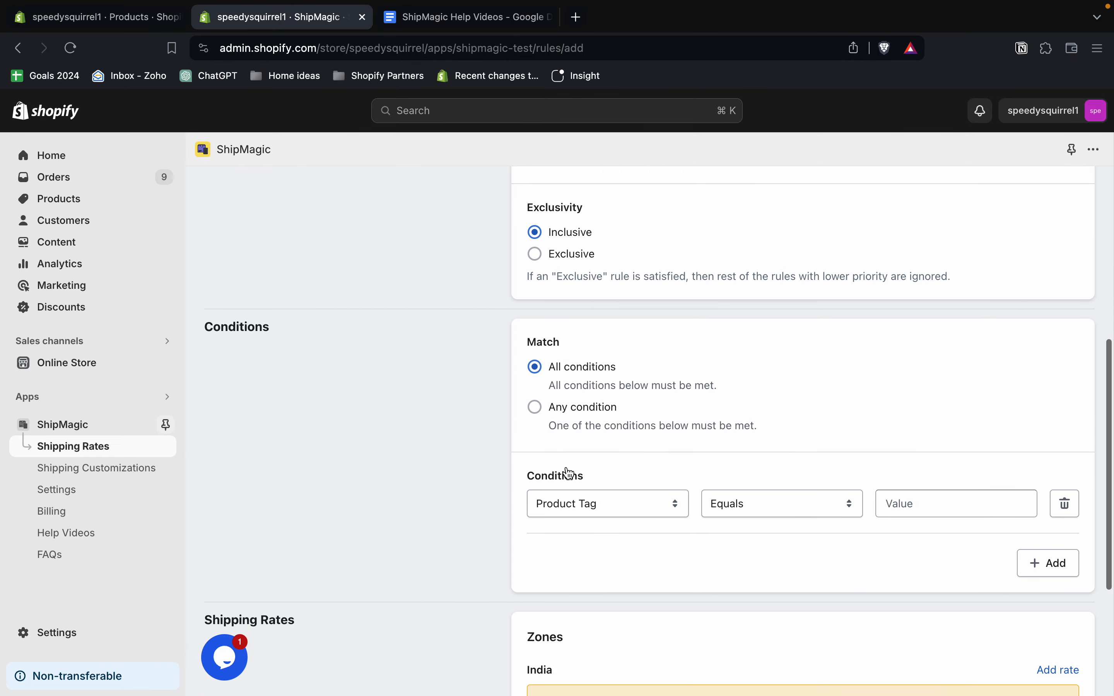
scroll(577, 458, down, 3)
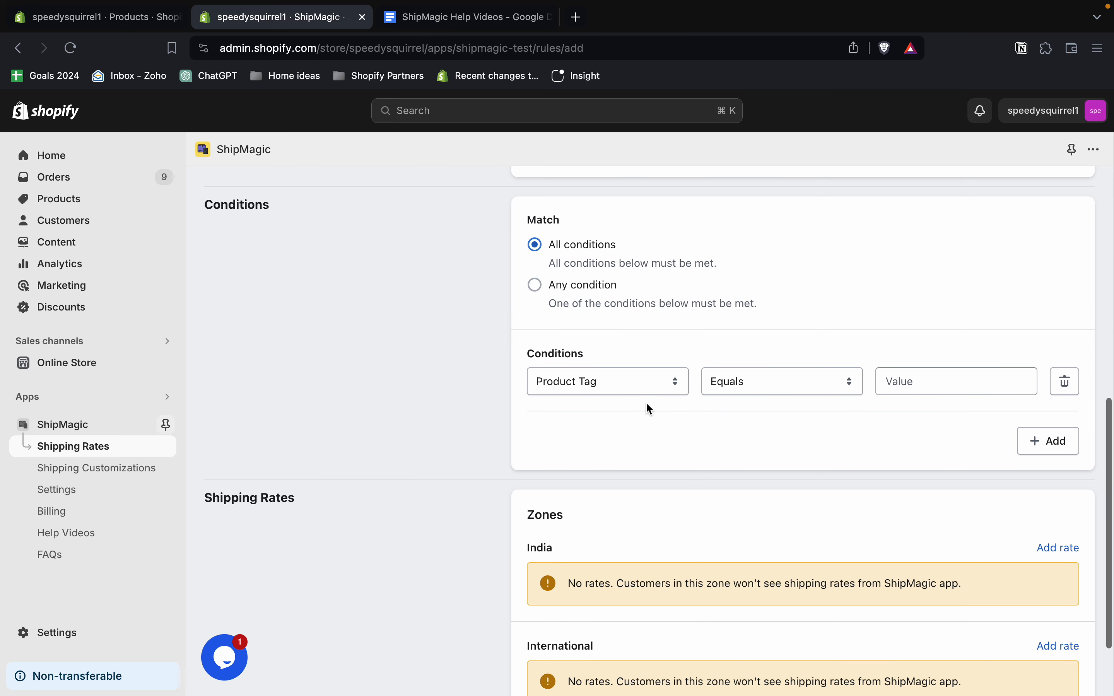
click(914, 382)
text(product-A)
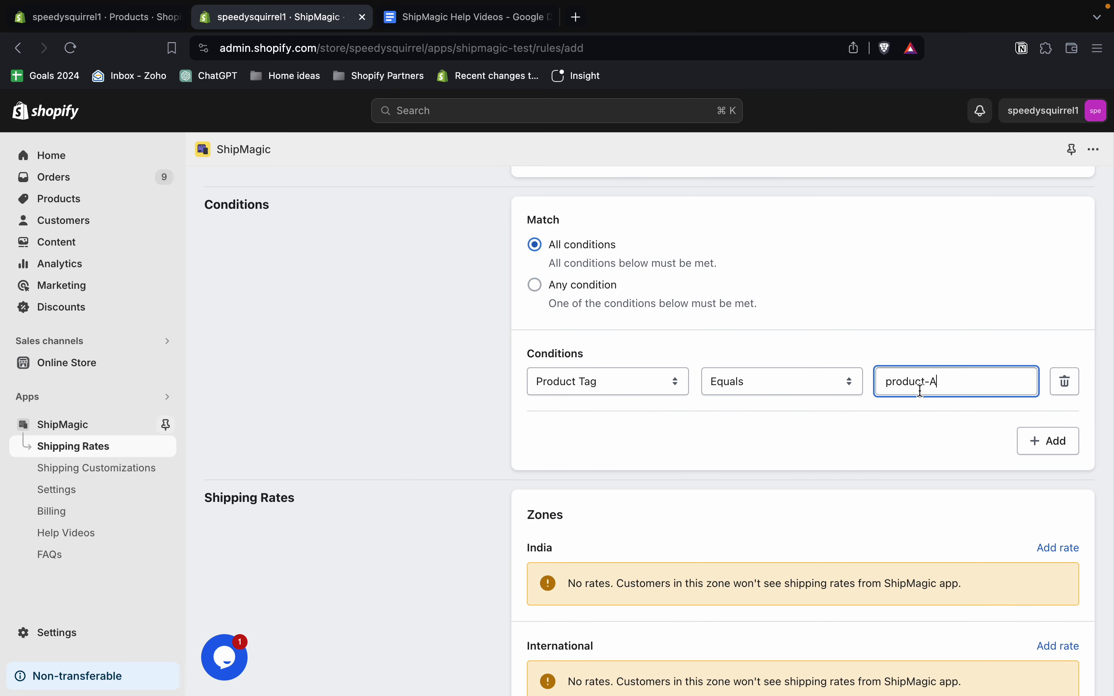
click(903, 433)
Start a new rate for the India zone and name it Standard Delivery
scroll(903, 432, down, 2)
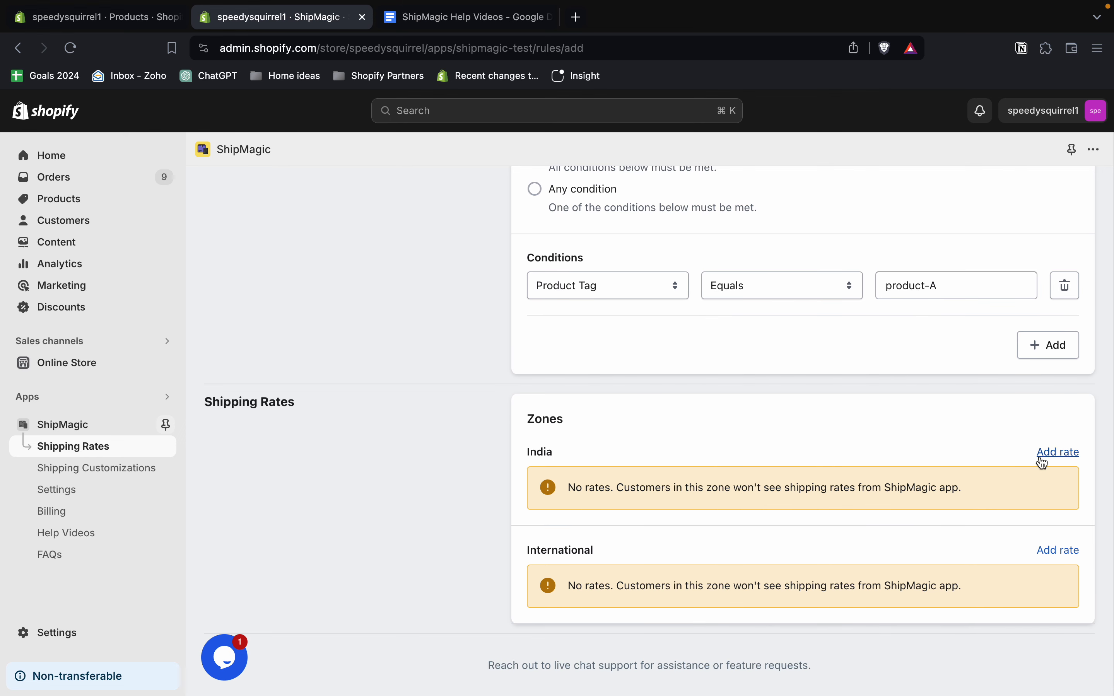
click(1054, 453)
click(558, 295)
text(Standar)
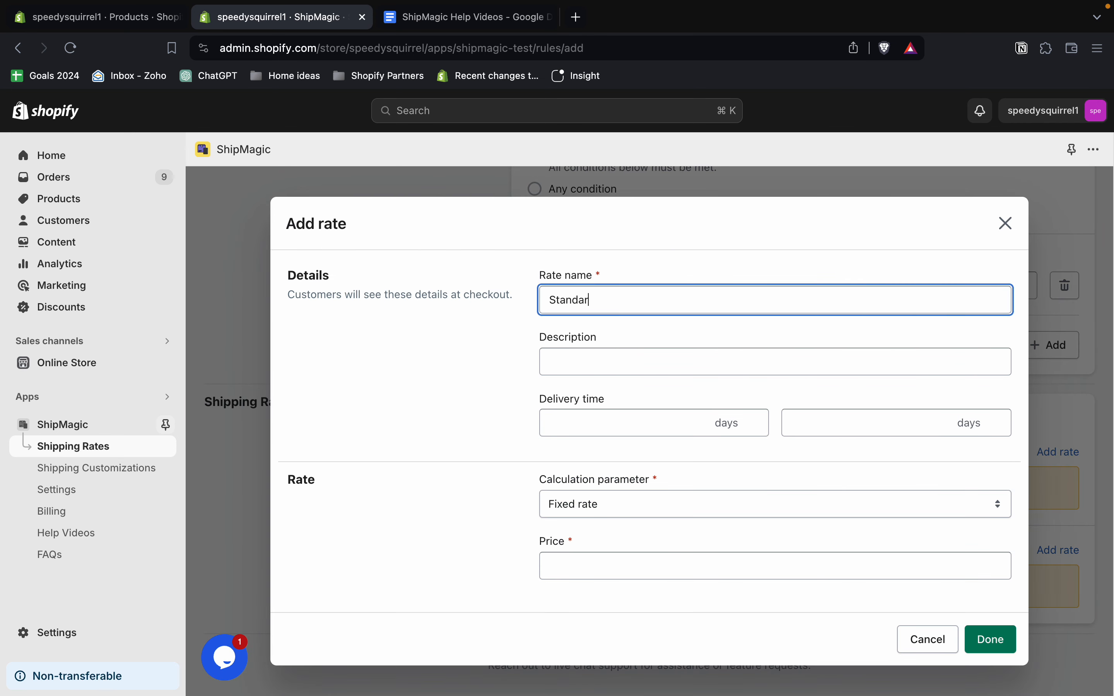
text(d Shipp)
key(BackSpace)
key(BackSpace)
key(BackSpace)
key(BackSpace)
key(BackSpace)
key(BackSpace)
text(Delivery)
Base the rate calculation on Number of items with the Incremental rate type
click(606, 508)
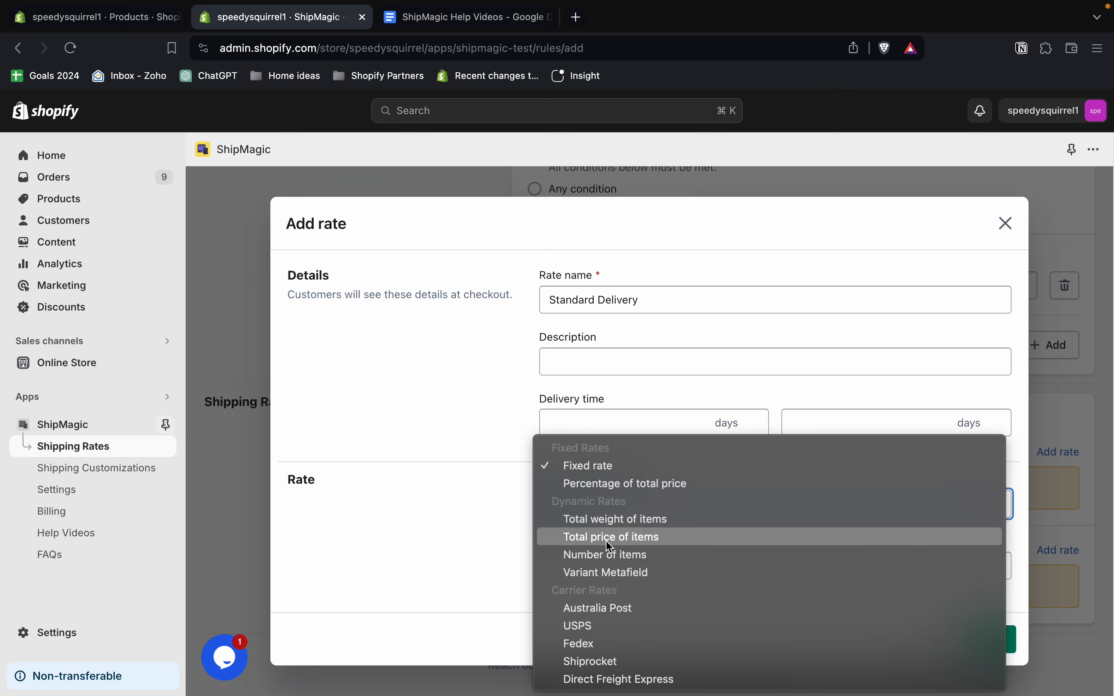
click(599, 555)
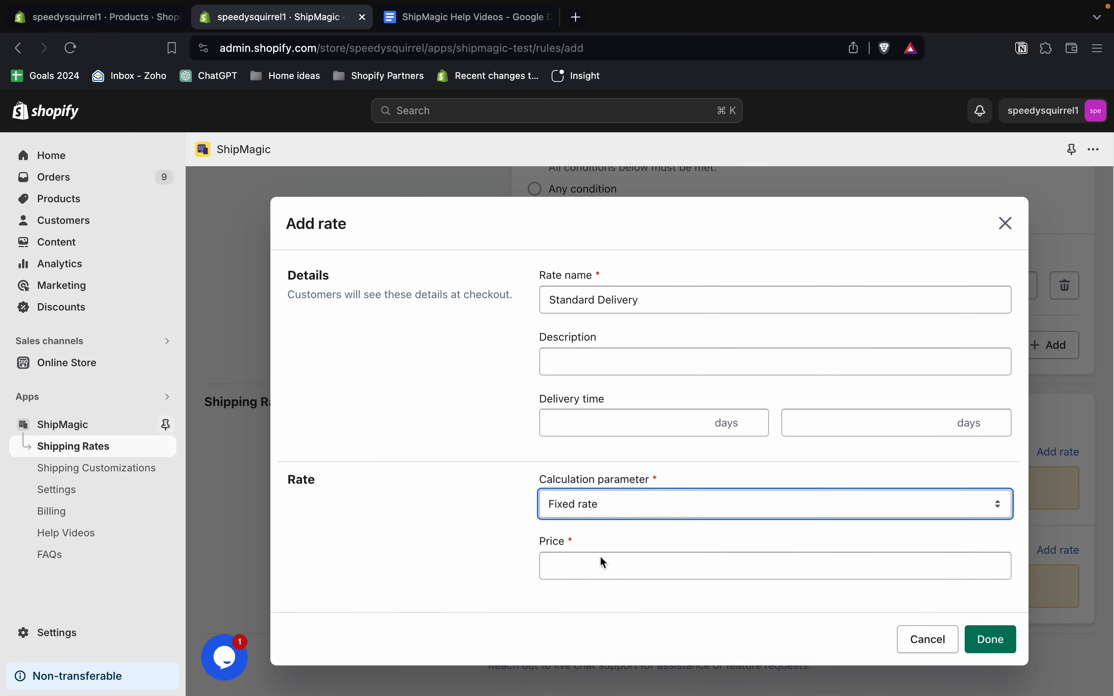
scroll(606, 521, down, 4)
click(581, 416)
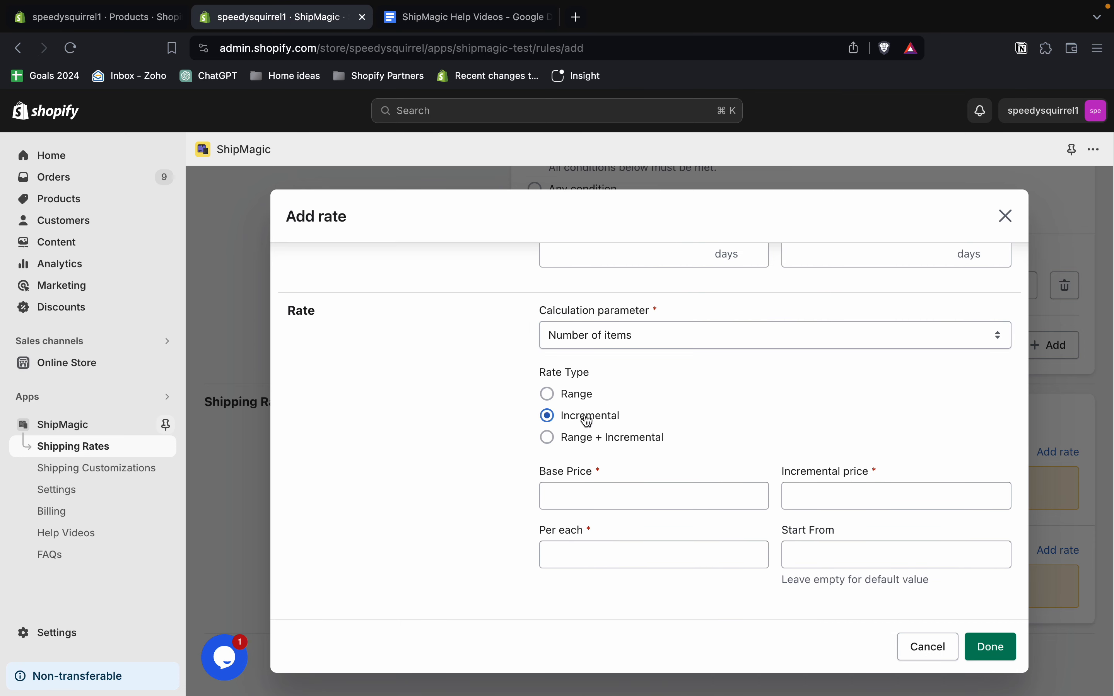
Set the rate's base price to 10 and its incremental price to 10 per each 1 item
click(582, 497)
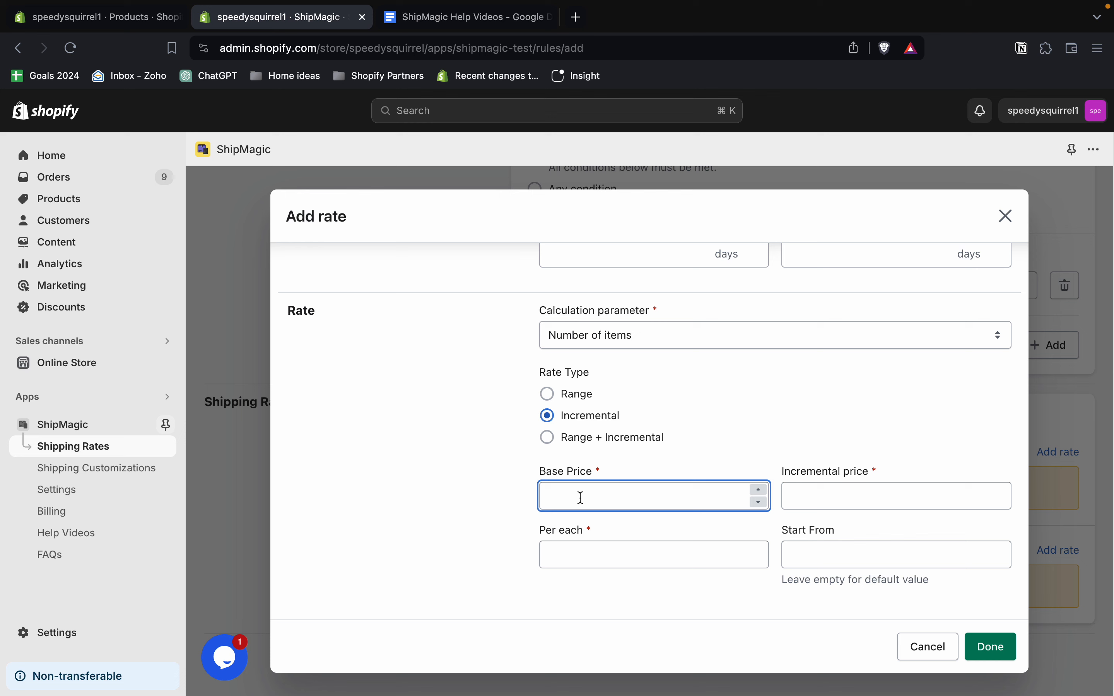
text(10)
click(653, 469)
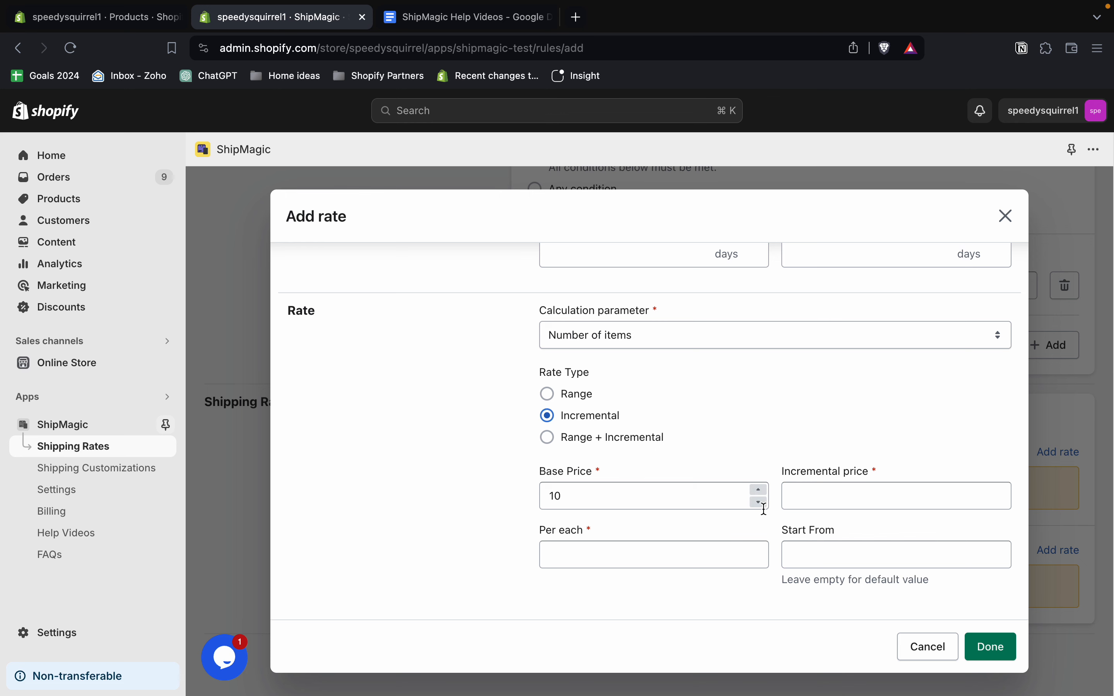
click(797, 500)
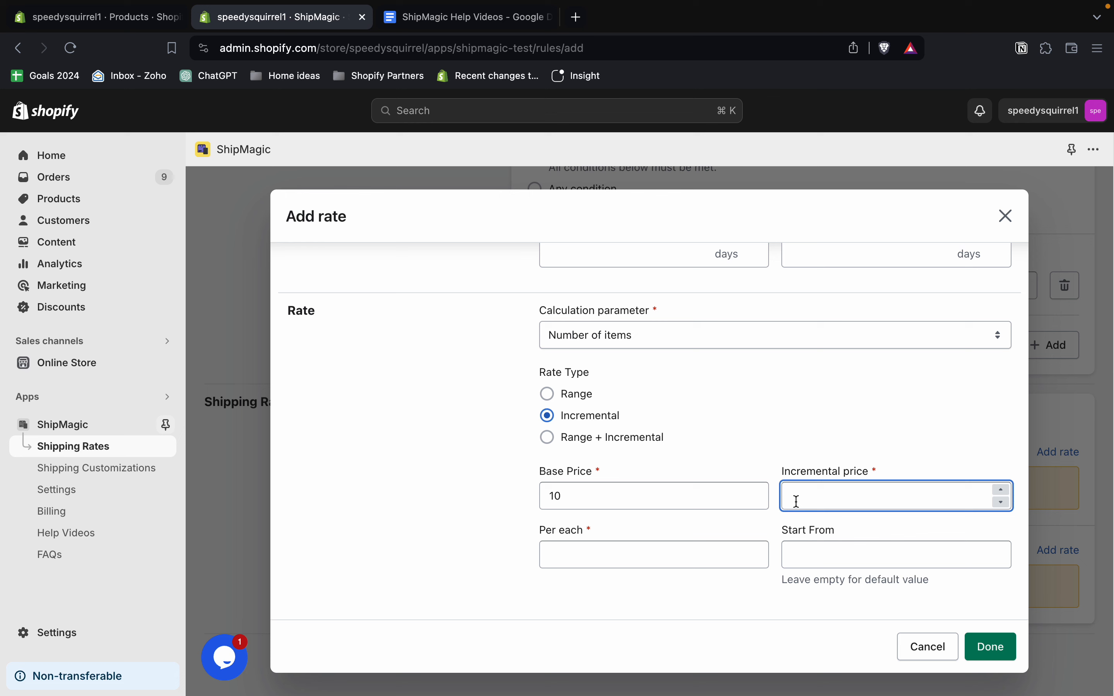
text(10)
click(623, 557)
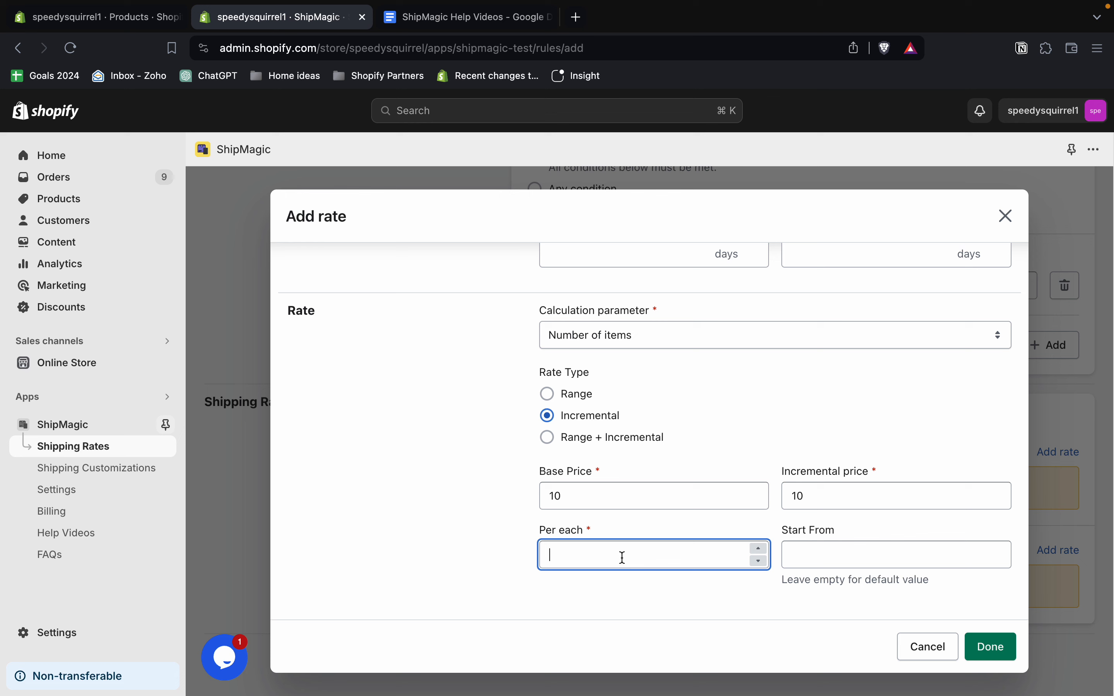
text(1)
click(624, 586)
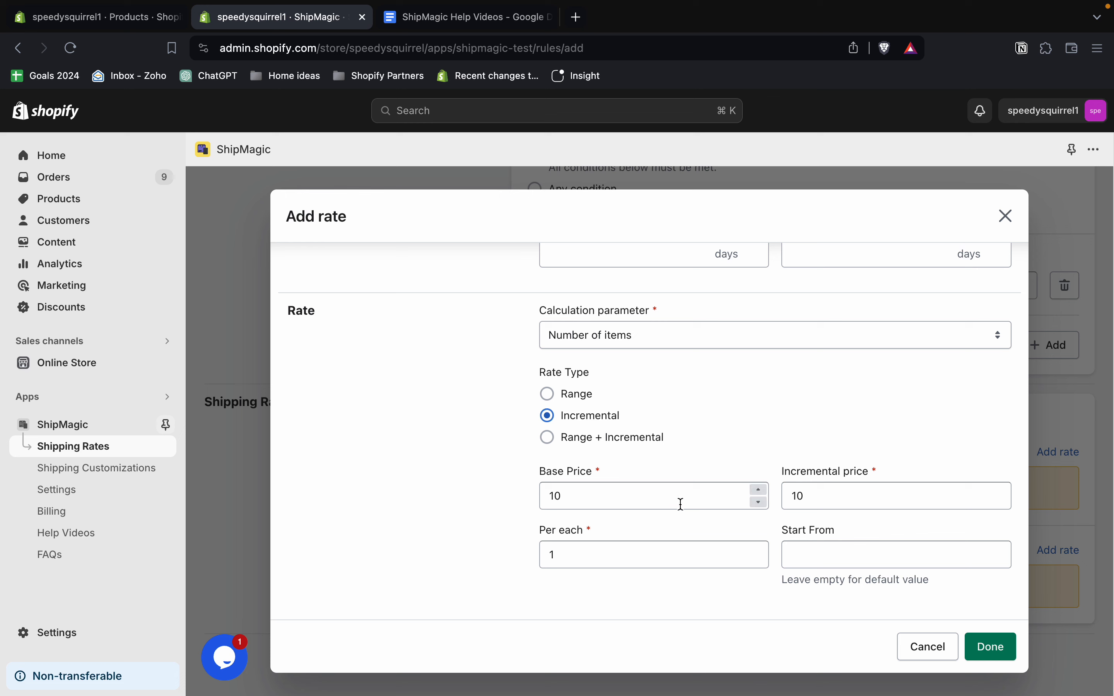
click(652, 499)
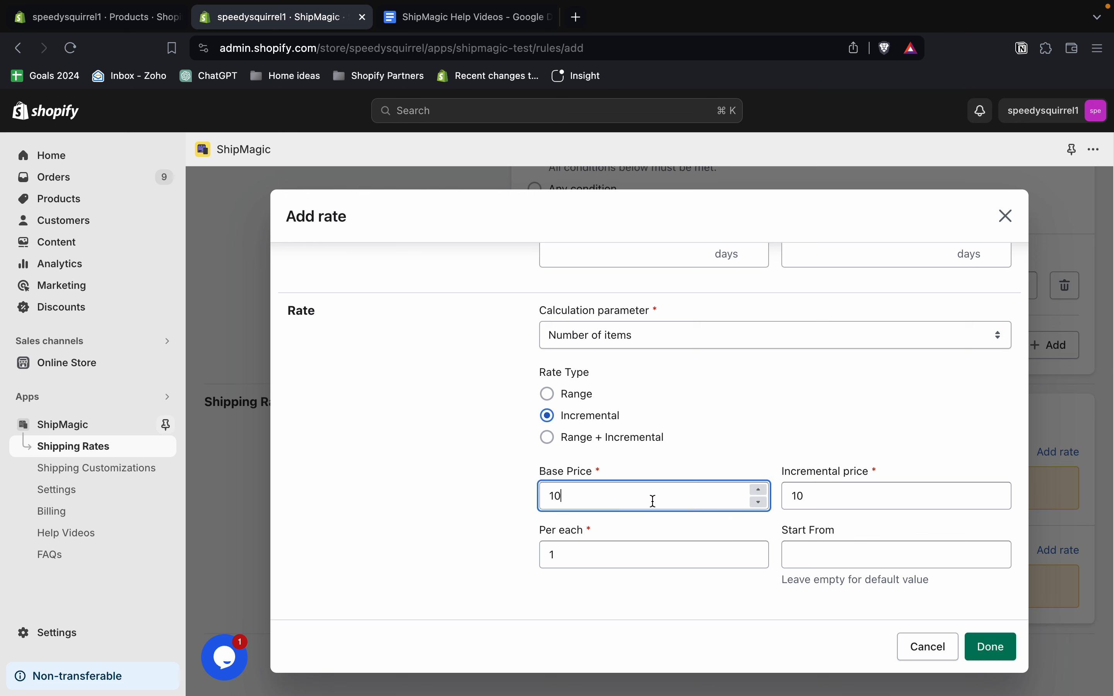
click(851, 500)
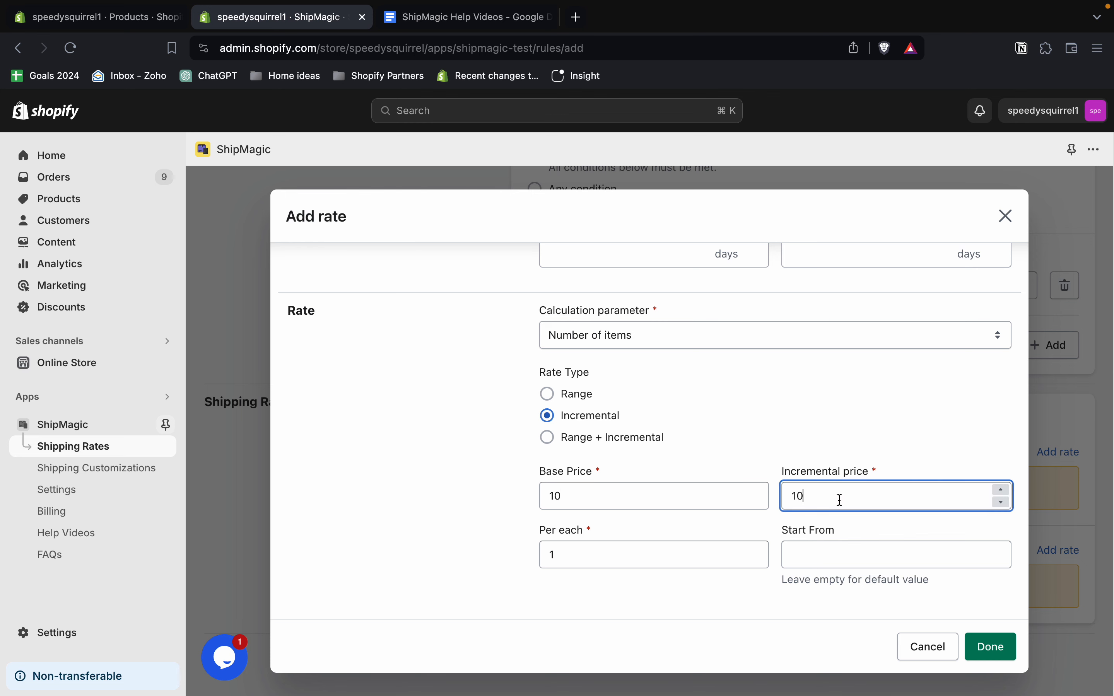
click(629, 556)
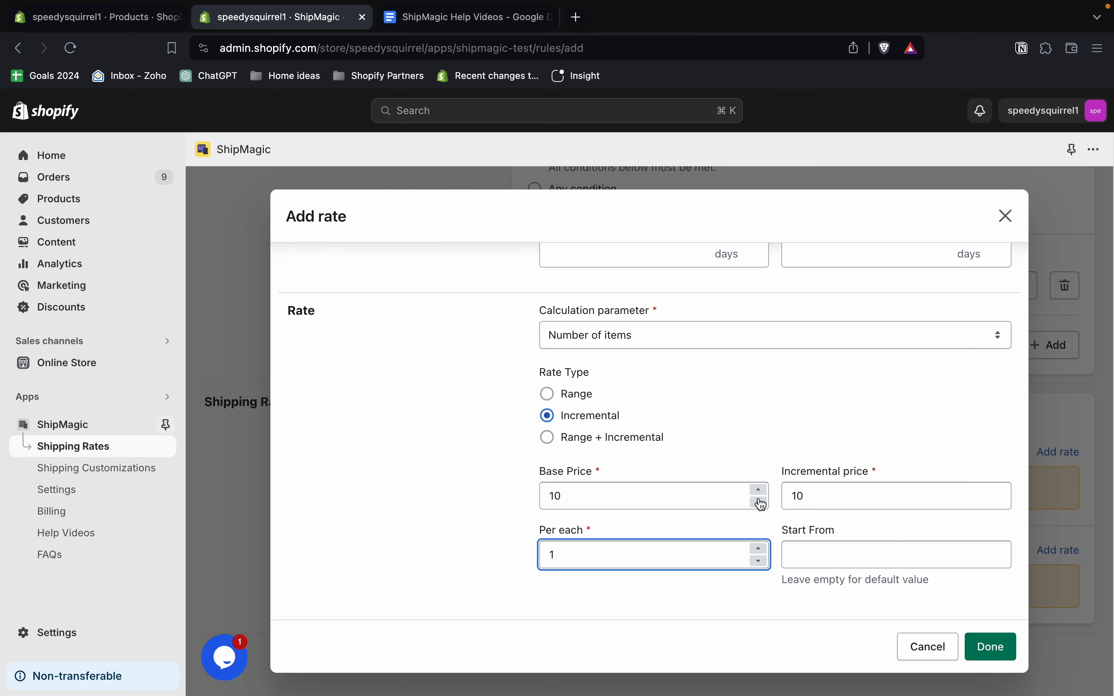
click(746, 530)
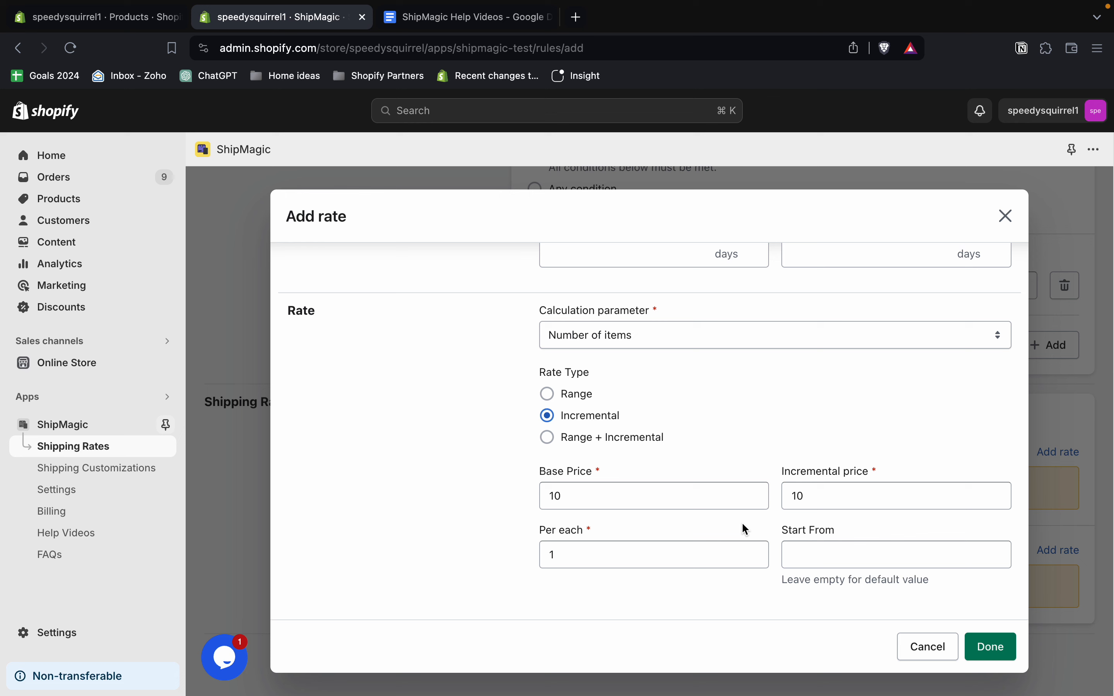
Try an incremental price of 5 for the India rate
click(838, 498)
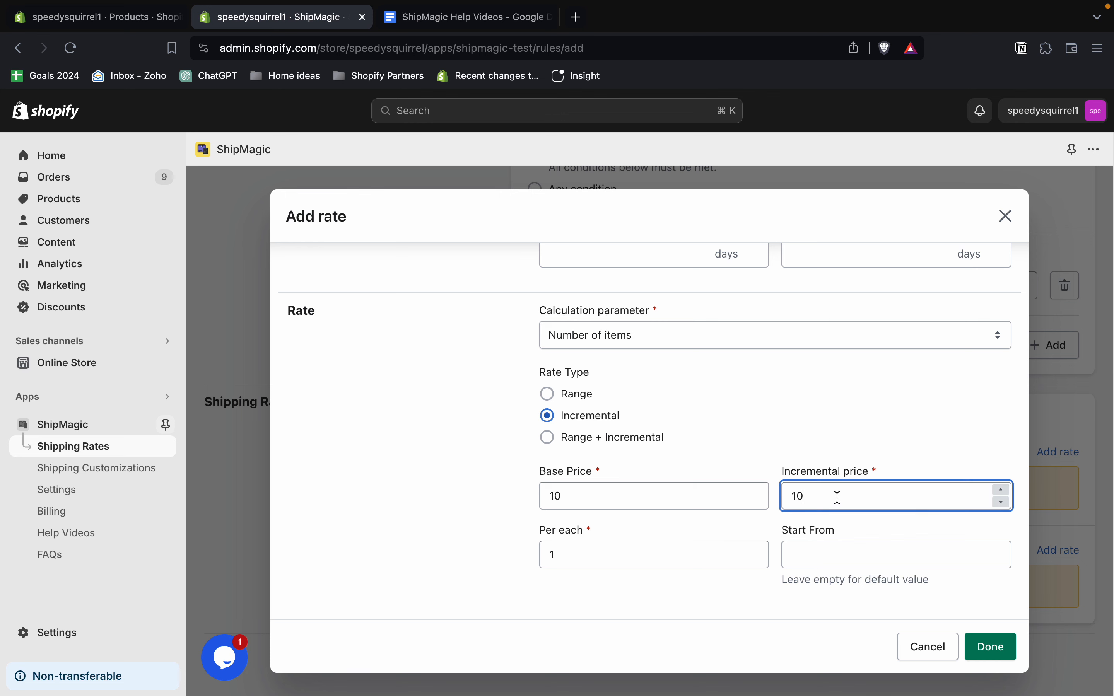
key(BackSpace)
key(BackSpace)
text(5)
click(863, 529)
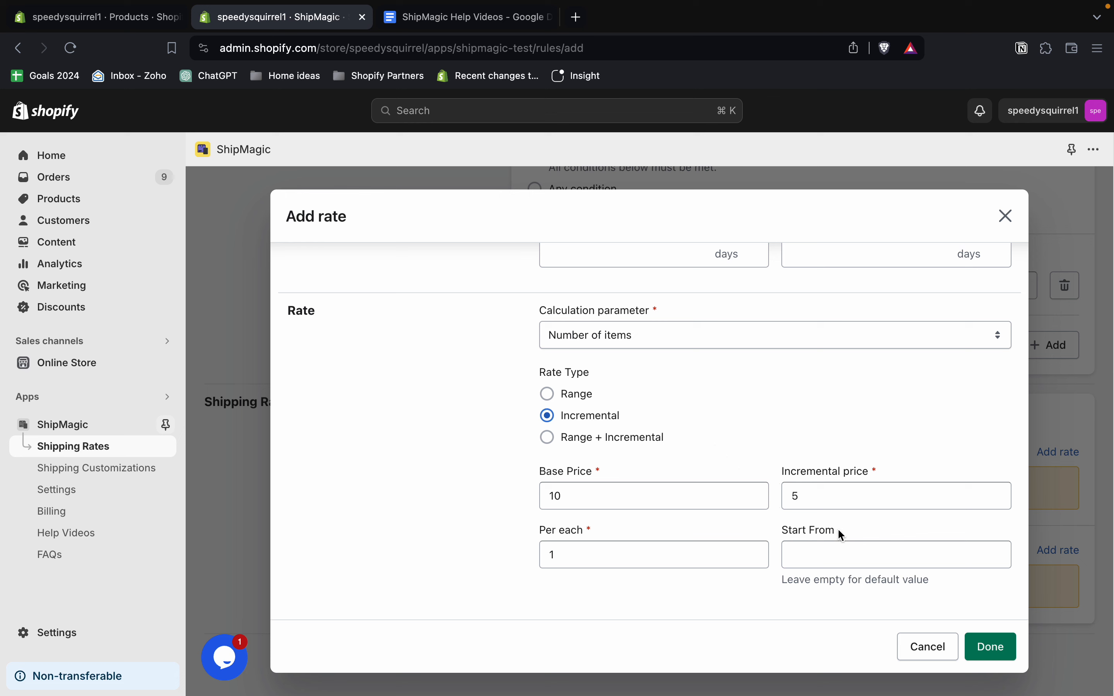
click(807, 560)
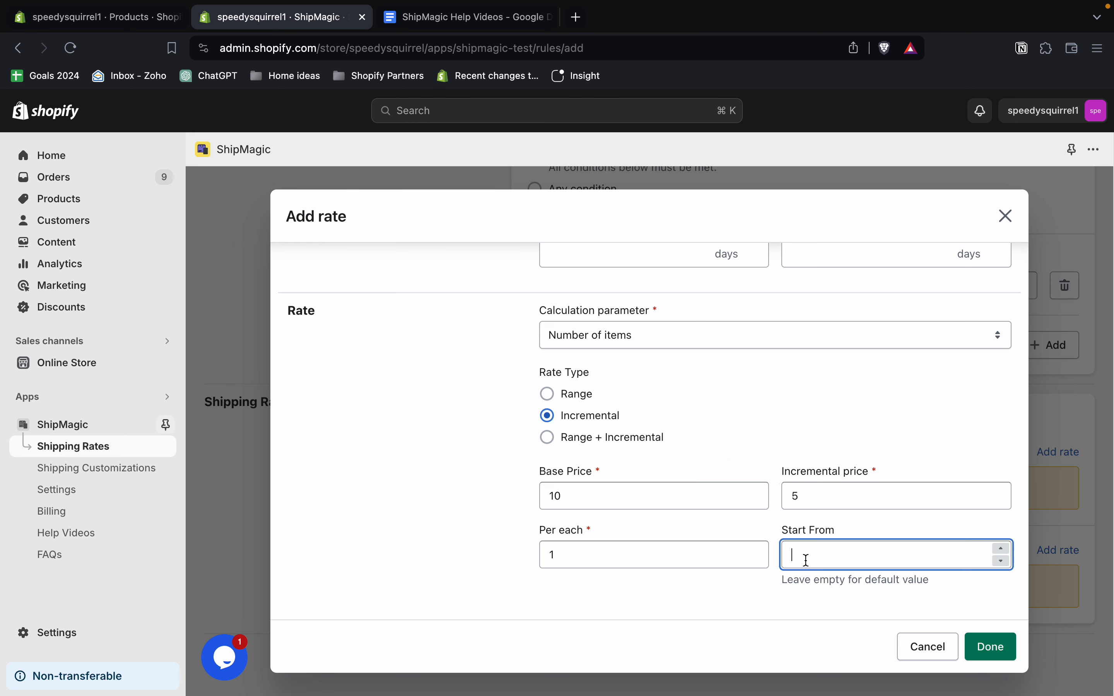
text(0)
key(BackSpace)
Set the incremental price to 10 and add the finished Standard Delivery rate to the India zone
click(827, 496)
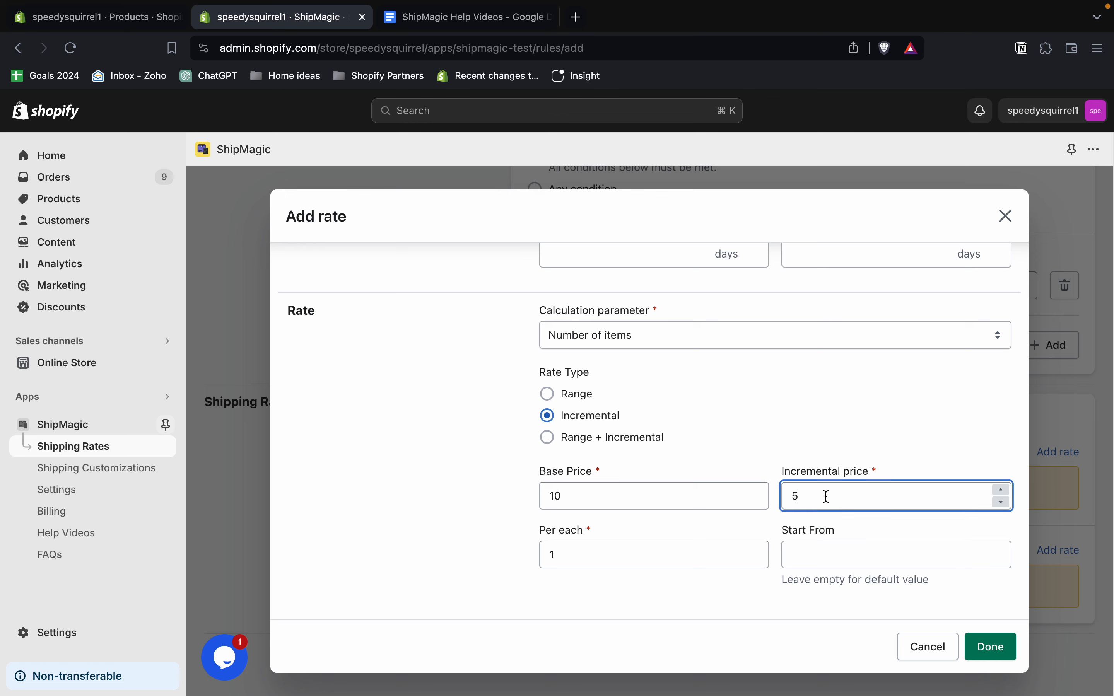
key(BackSpace)
text(10)
click(681, 501)
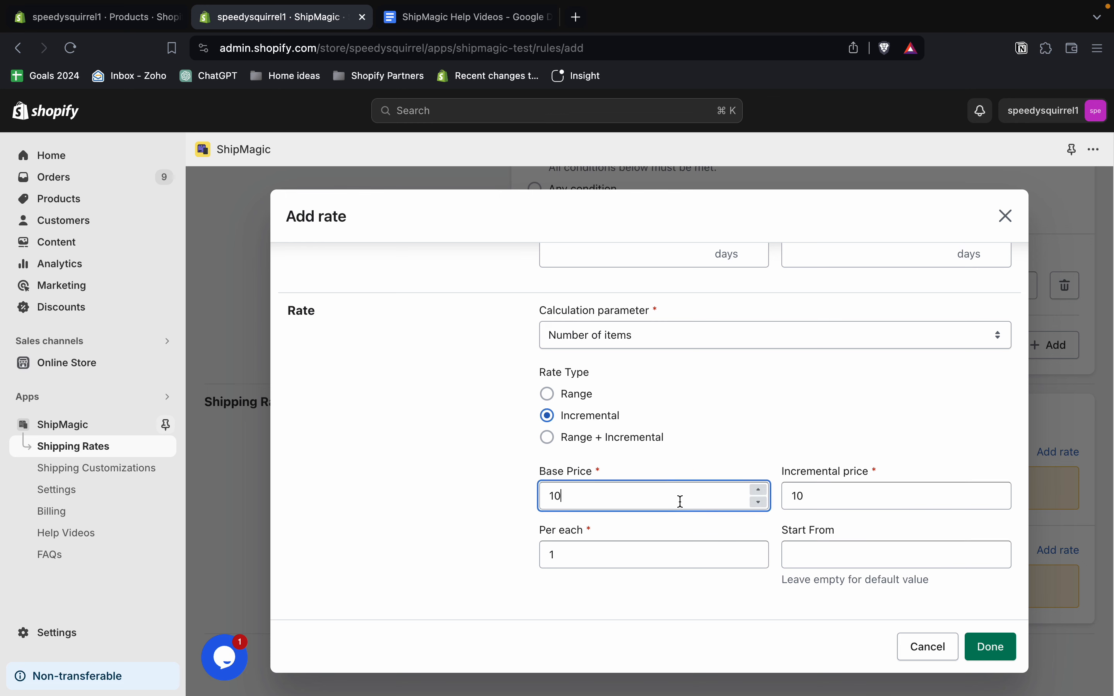
click(616, 562)
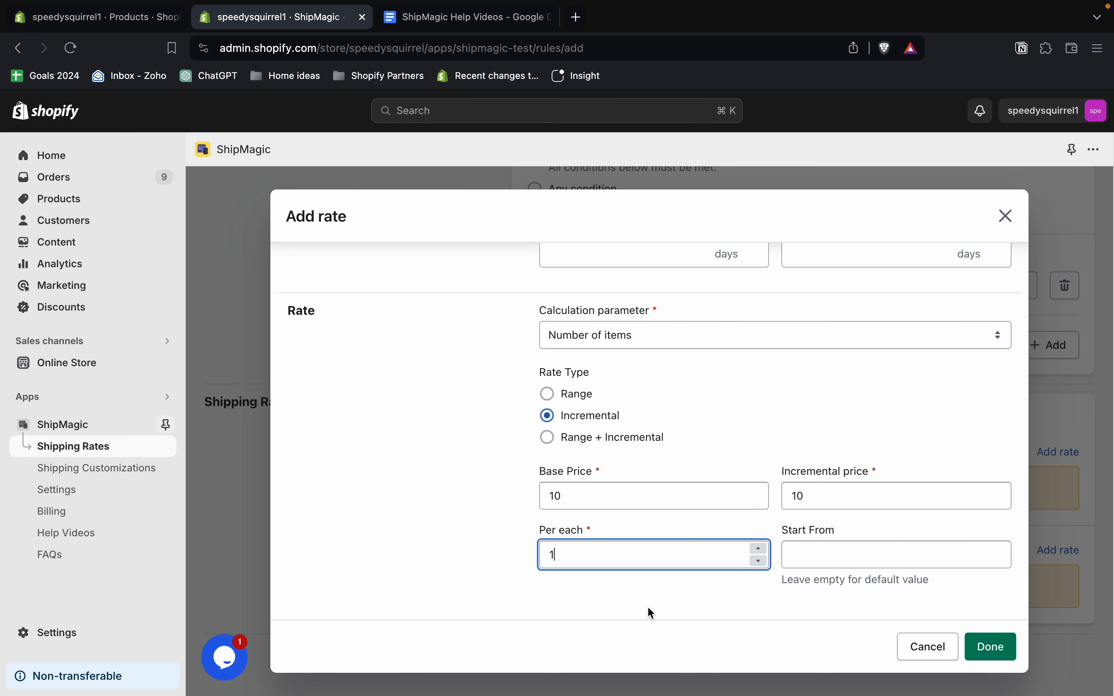
click(649, 608)
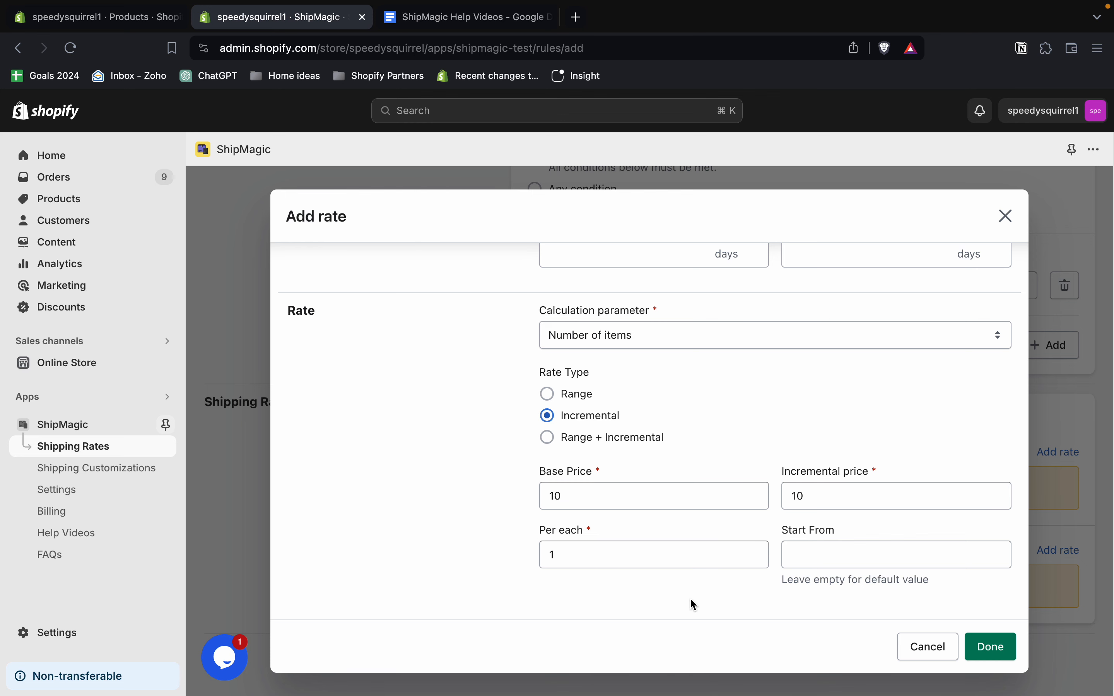
click(992, 646)
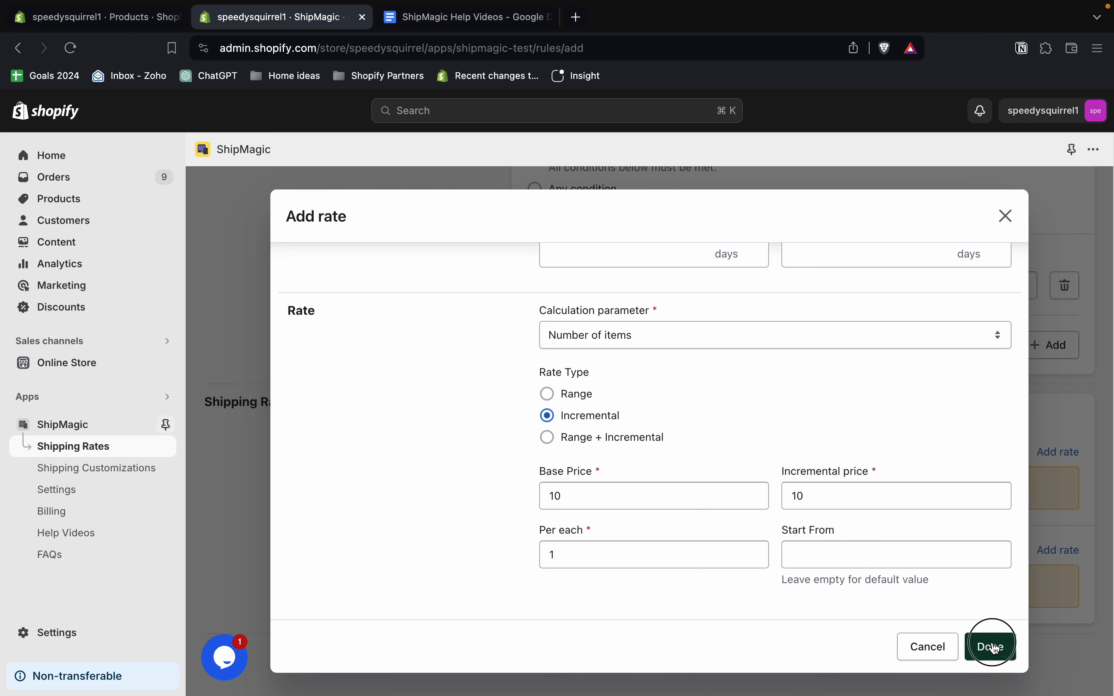
Start a new rate for the International zone of the Product A rule and name it Standard Delivery
scroll(877, 490, down, 1)
click(1056, 549)
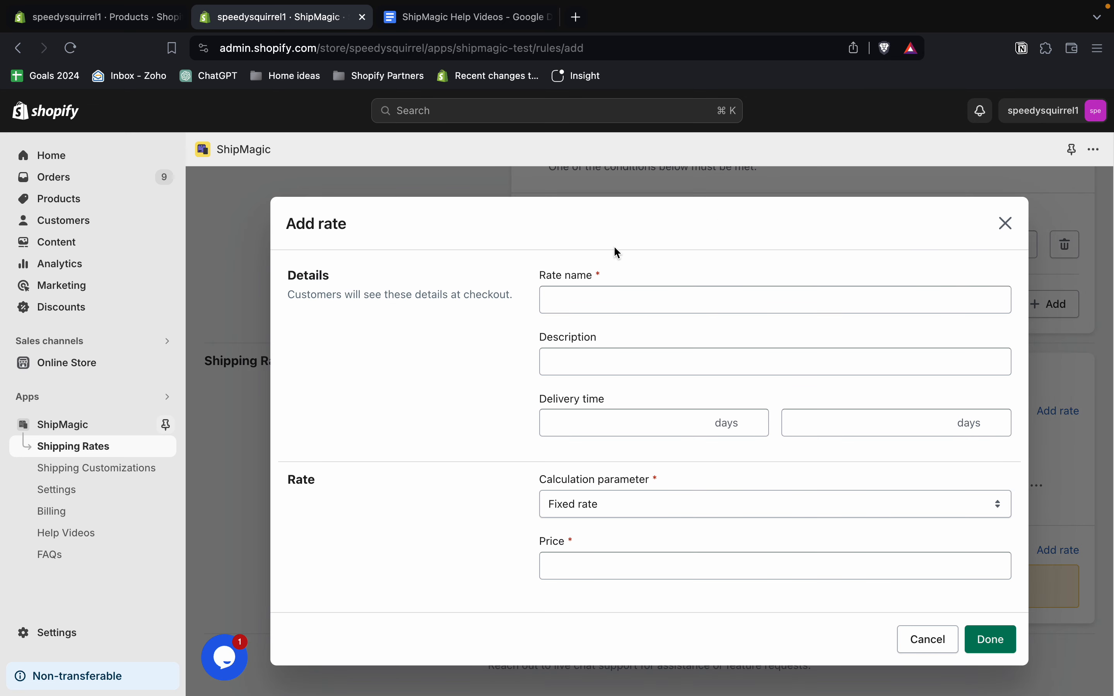
click(599, 293)
text(Standard )
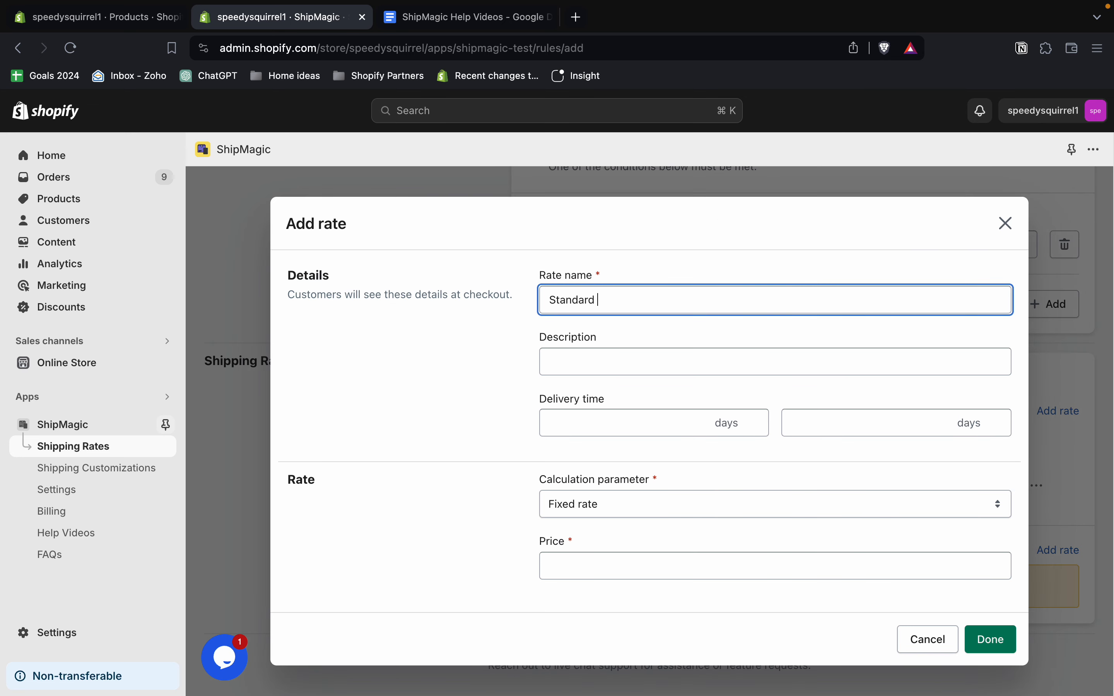
text(Delivery)
Calculate the International rate by Number of items using the Incremental rate type
click(603, 503)
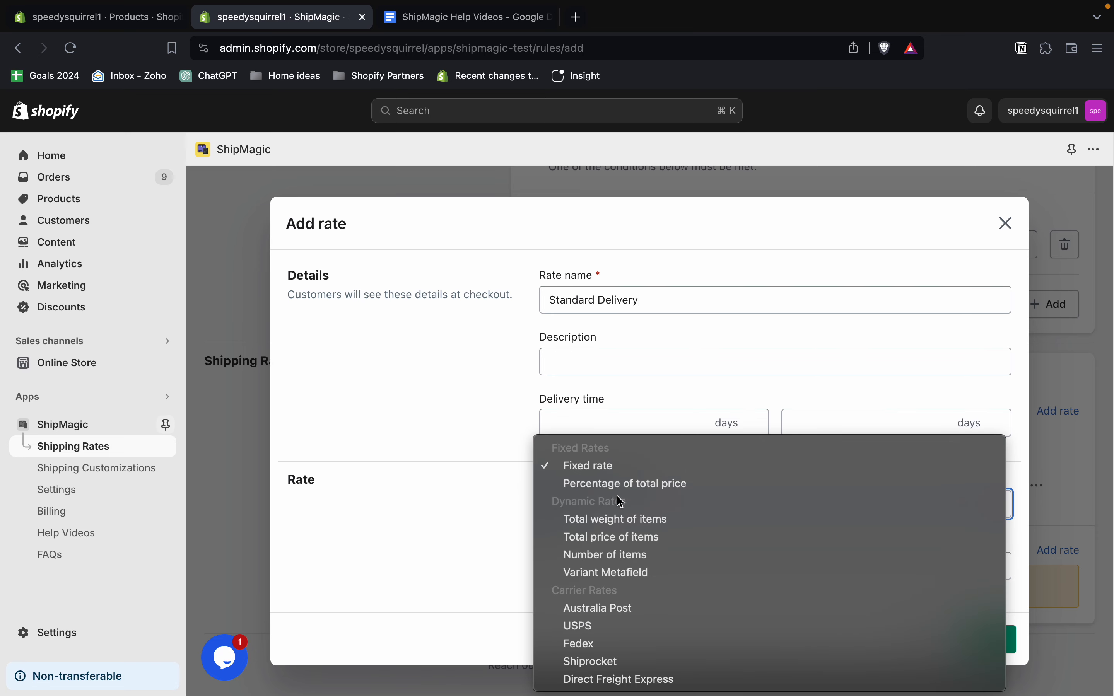
click(600, 558)
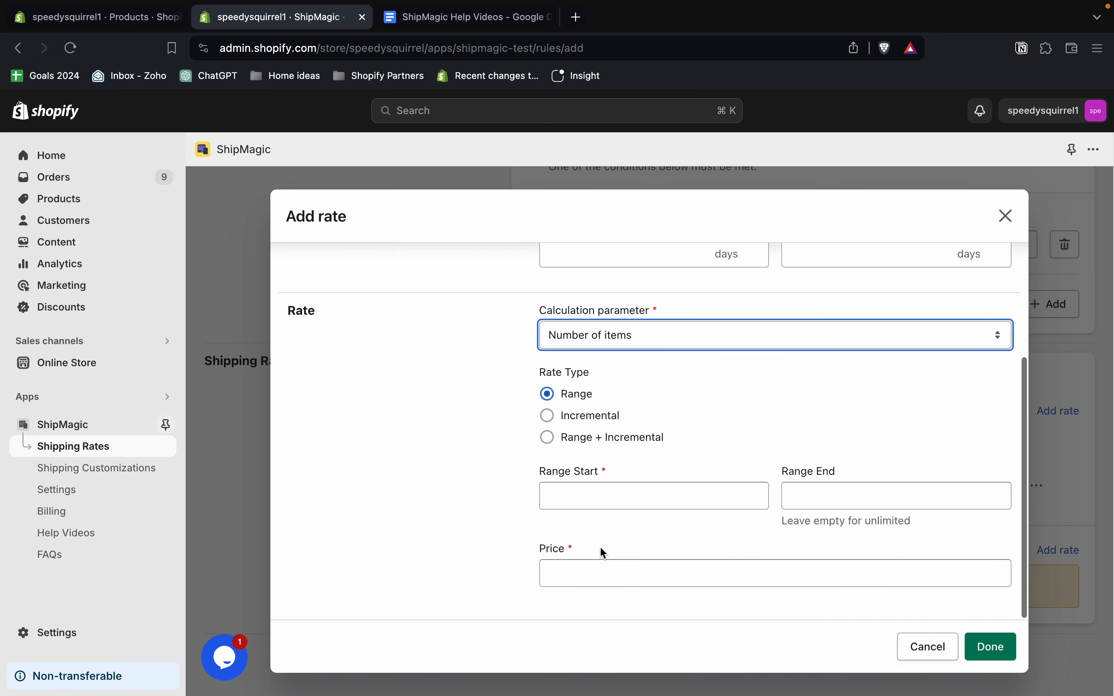
click(596, 416)
Set the International rate's base price to 50 and its incremental price to 50 per each 1 item
click(596, 491)
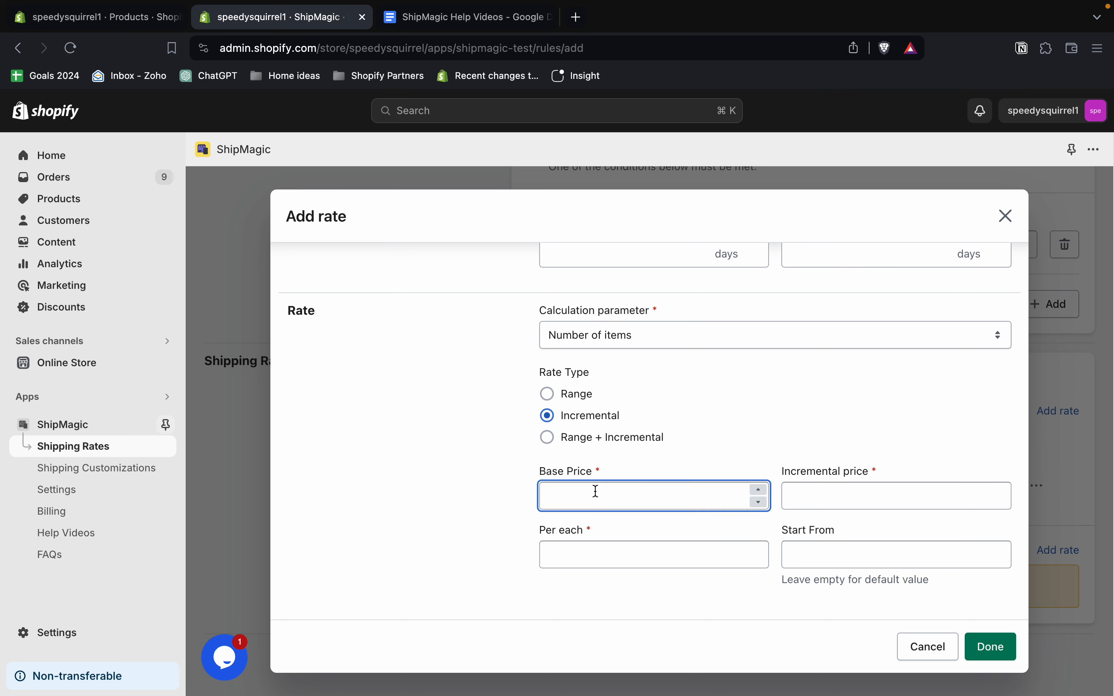
text(50)
click(812, 498)
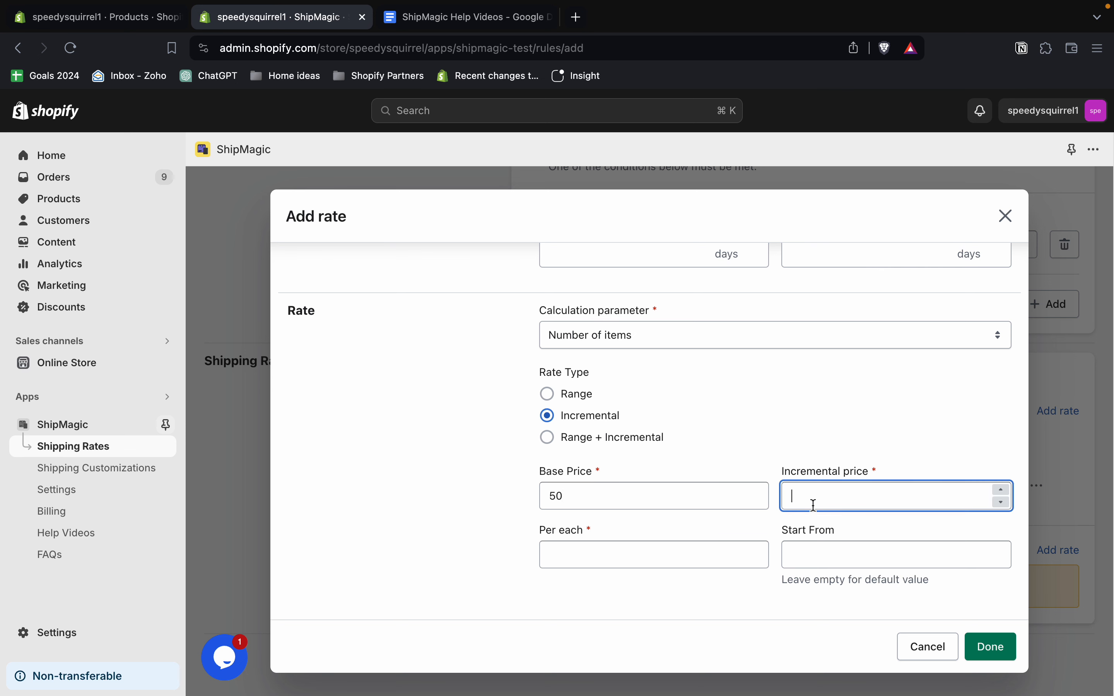
text(50)
click(622, 559)
text(1)
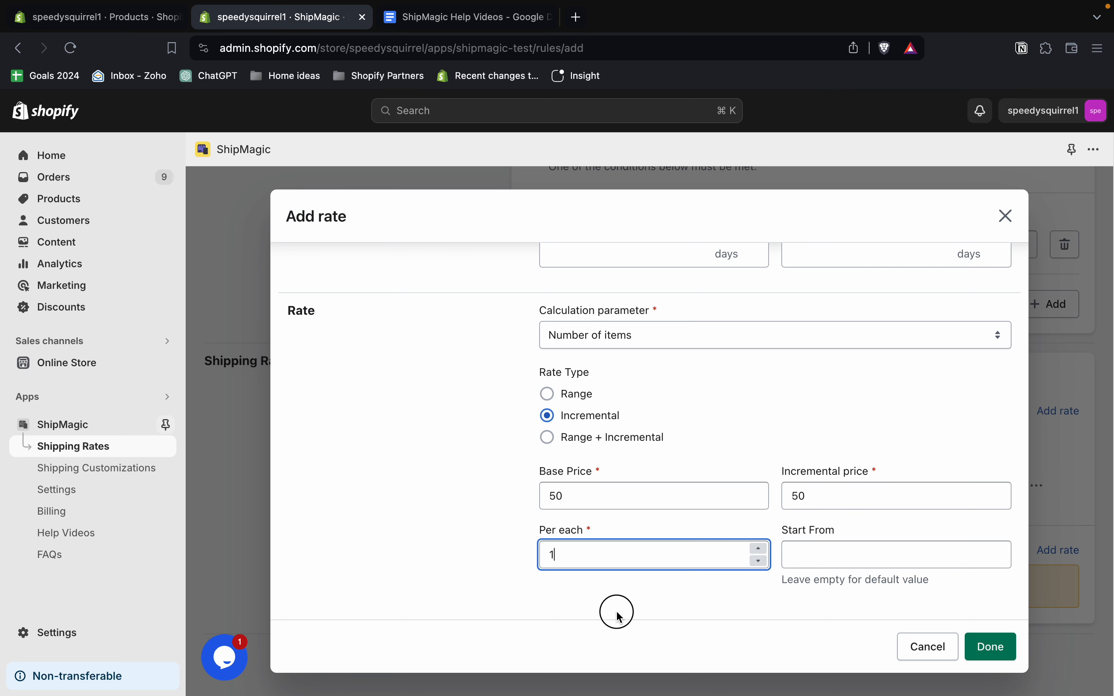
Check Product A's International price in the example scenario table in Google Docs, and return to the ShipMagic rate form
click(449, 16)
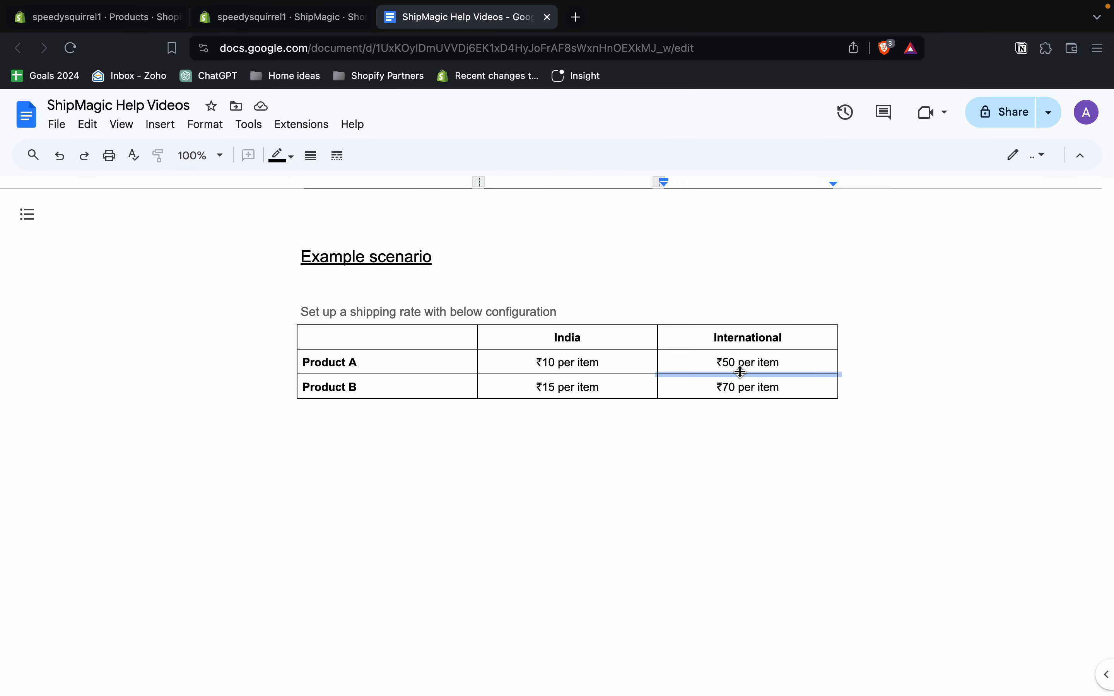
click(752, 364)
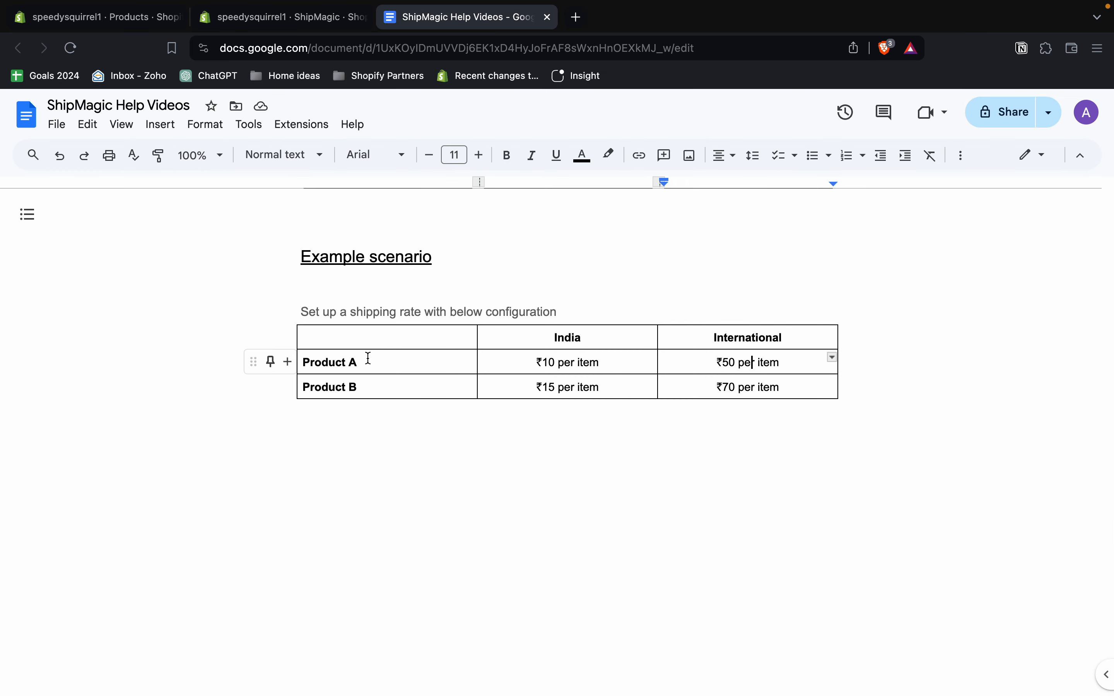
mouse_move(753, 320)
click(279, 17)
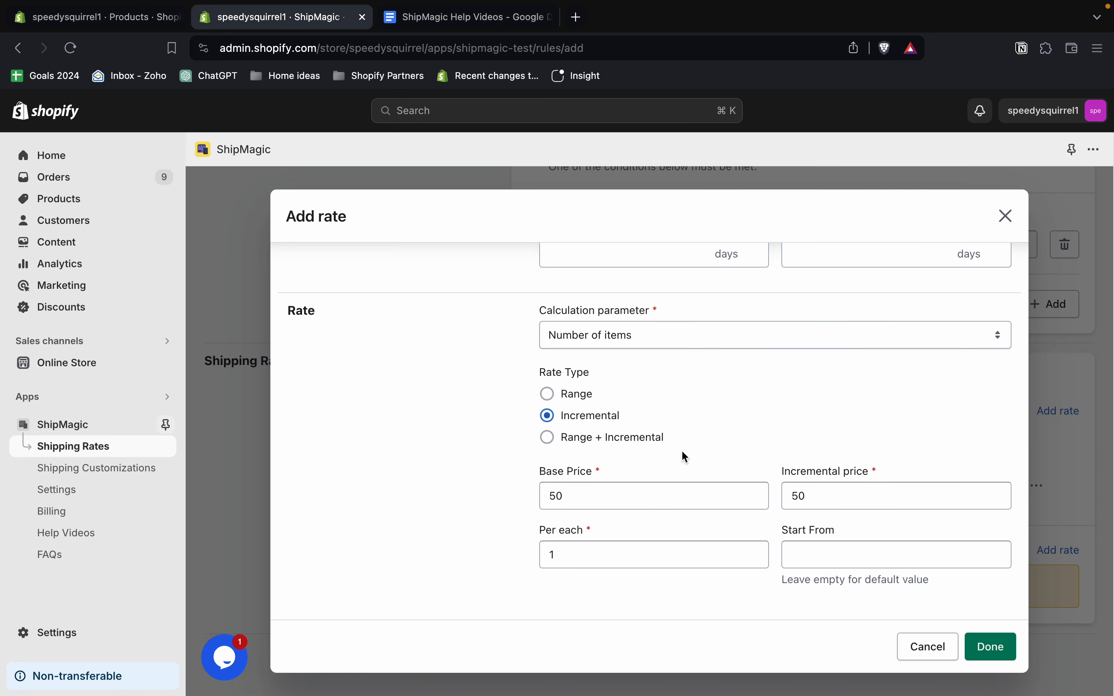
Add the finished Standard Delivery rate to the International zone and save the Product A rule
click(988, 647)
scroll(935, 444, up, 10)
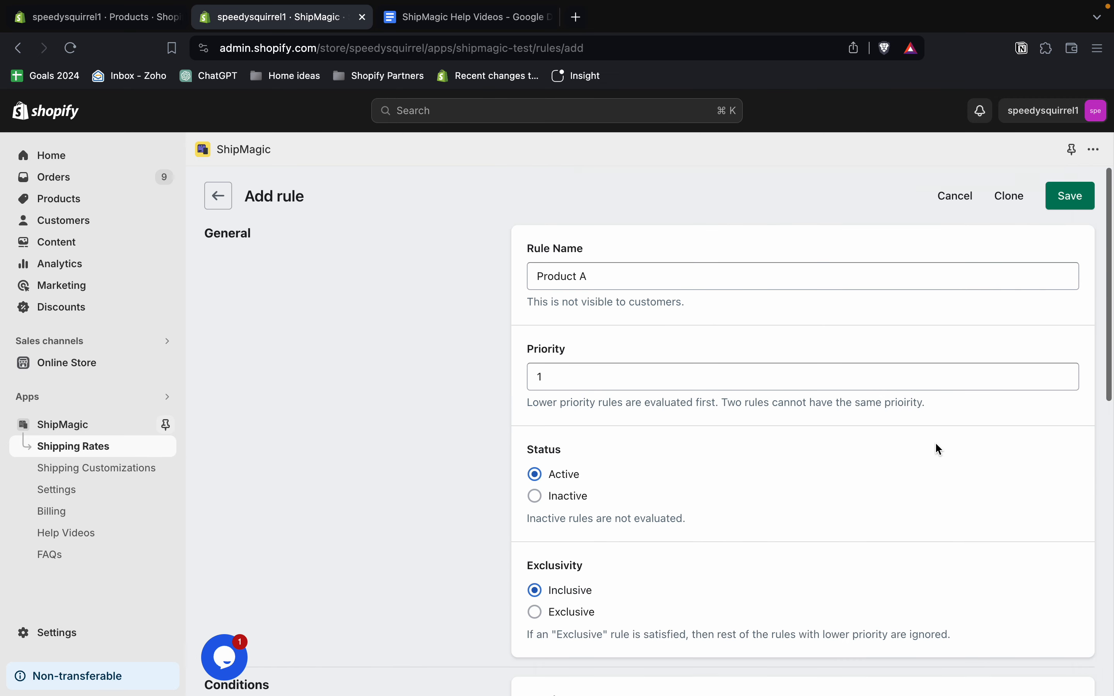
click(1056, 210)
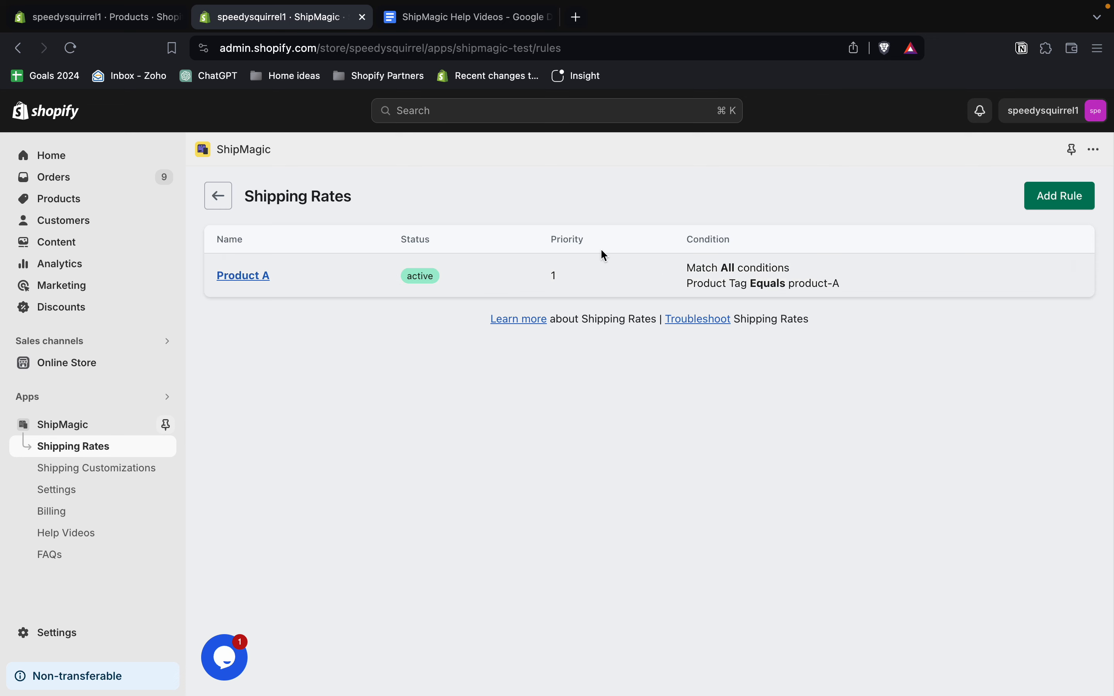
Create another shipping rule named Product B with priority 2
click(1052, 201)
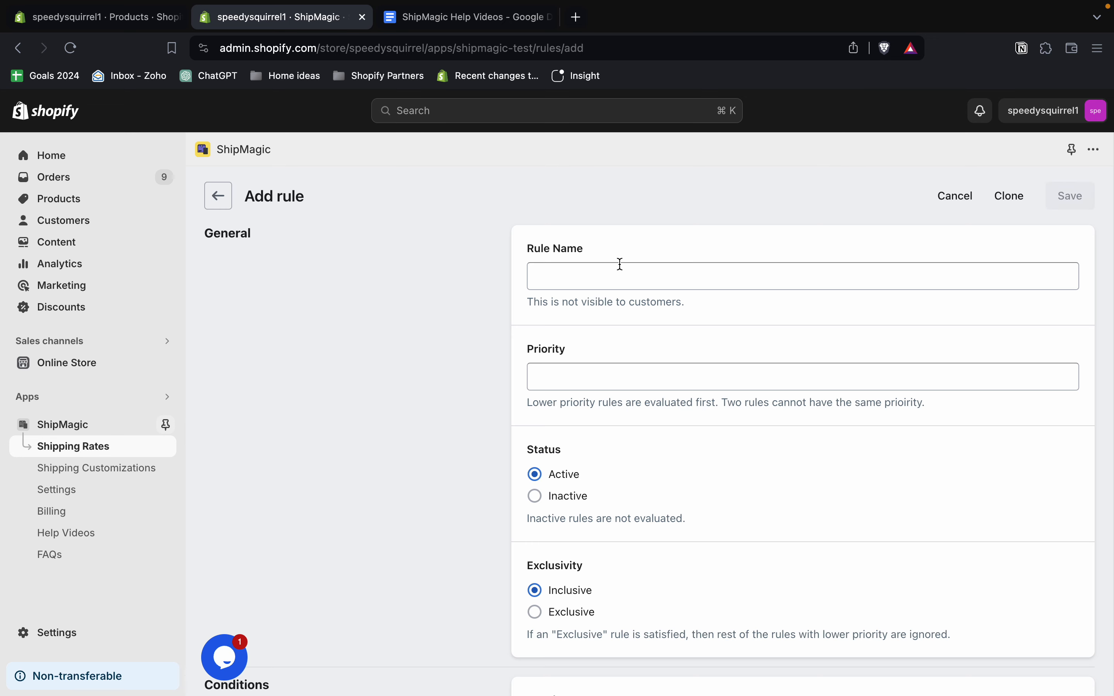
click(611, 273)
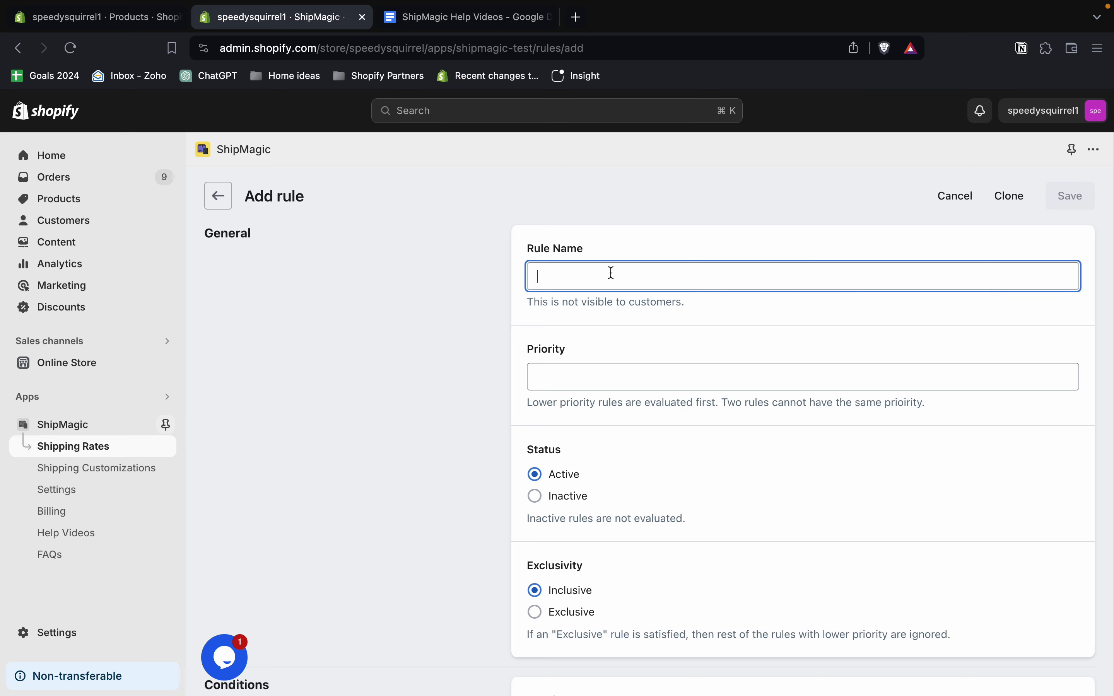
text(Or)
key(BackSpace)
key(BackSpace)
text(product B)
click(570, 377)
text(2)
click(543, 278)
key(BackSpace)
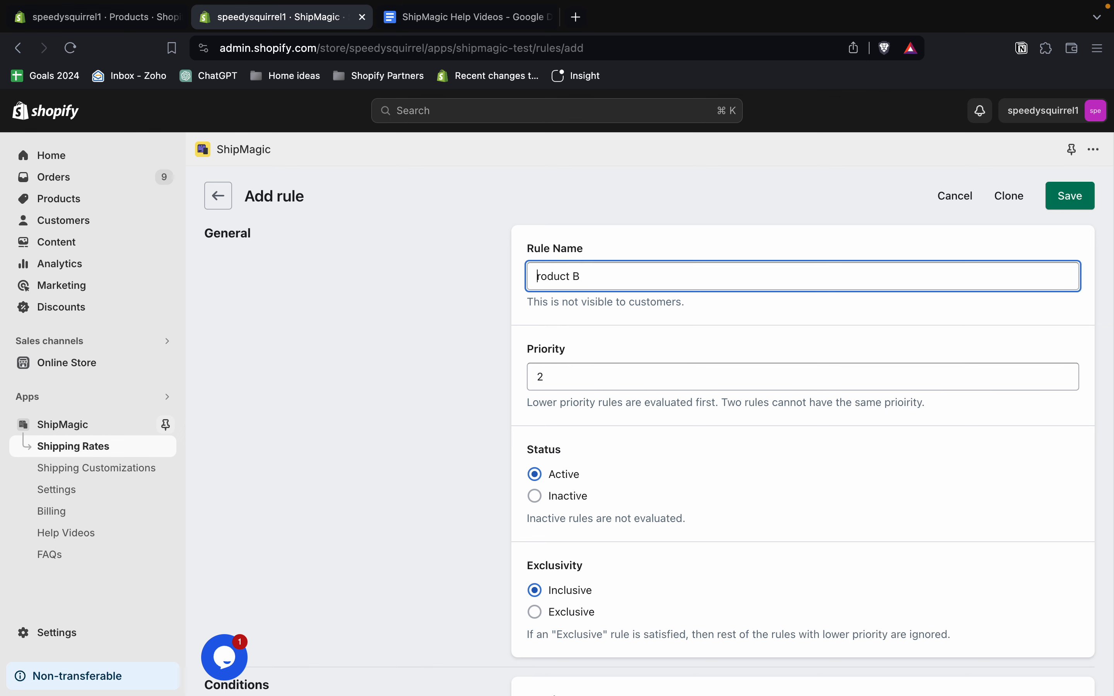
text(P)
Set the rule's condition so that Product Tag equals product-B
scroll(610, 339, down, 8)
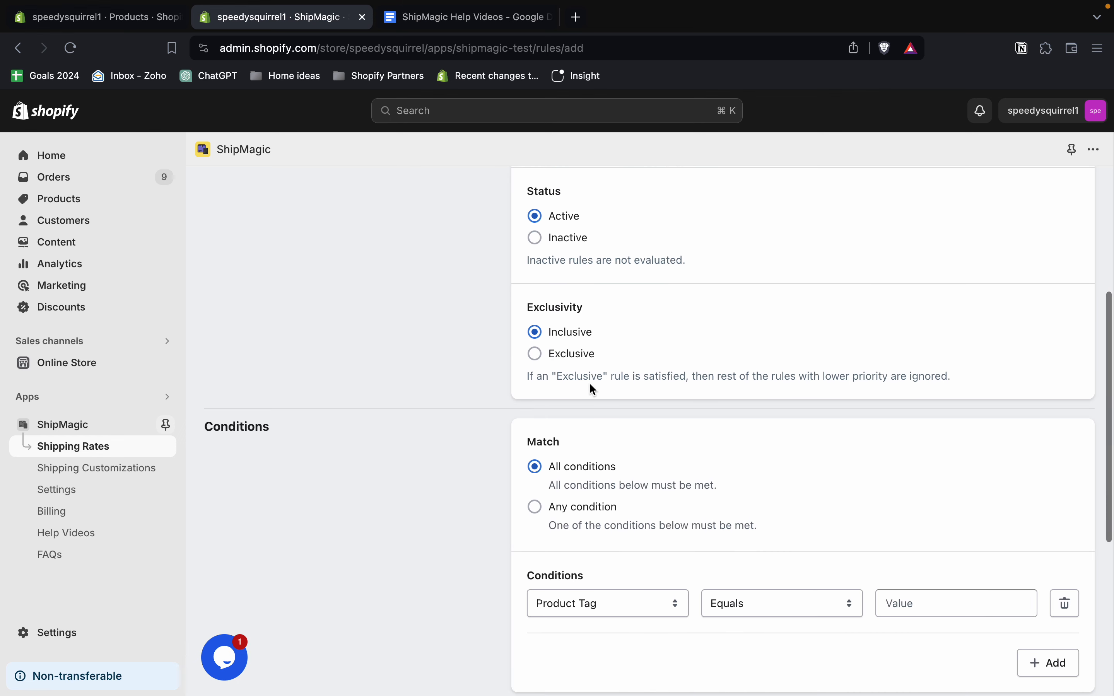
scroll(590, 383, down, 3)
click(905, 336)
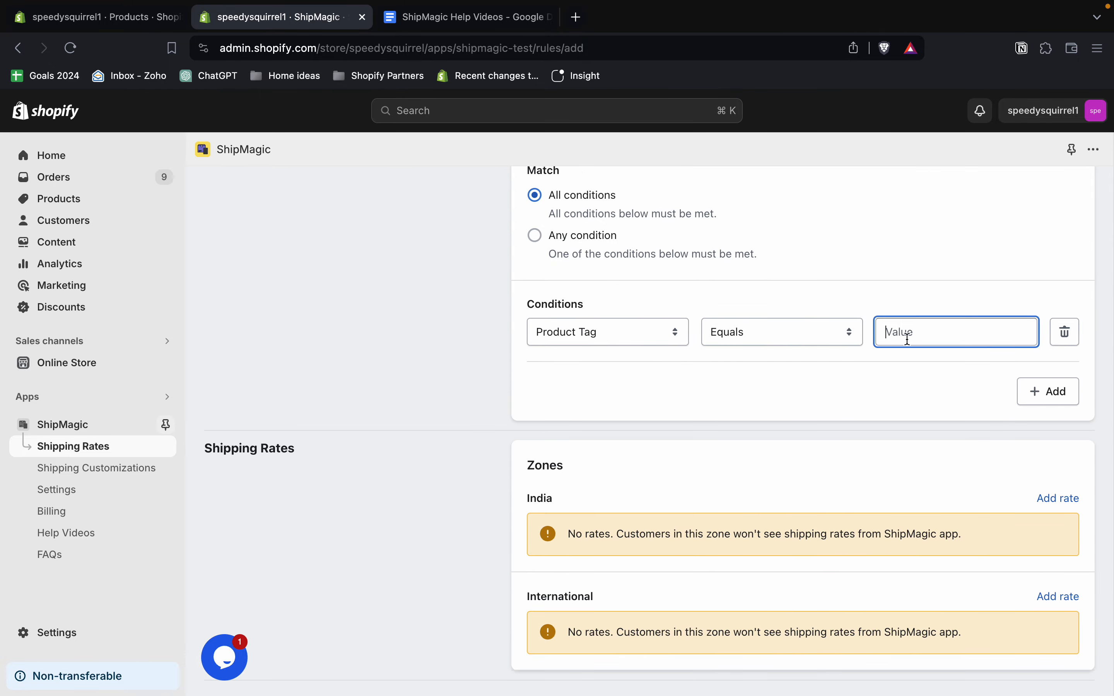
text(product-B)
Start a new rate for the India zone of the Product B rule and name it Standard Delivery
scroll(829, 414, down, 1)
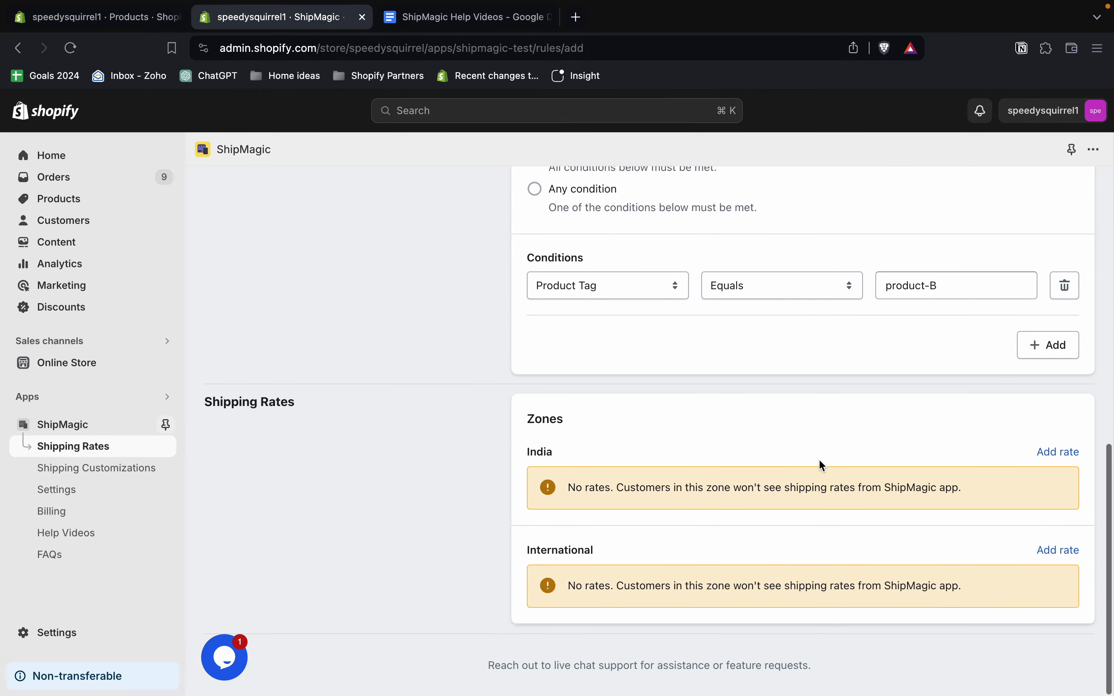
click(1045, 454)
click(676, 307)
text(Stand)
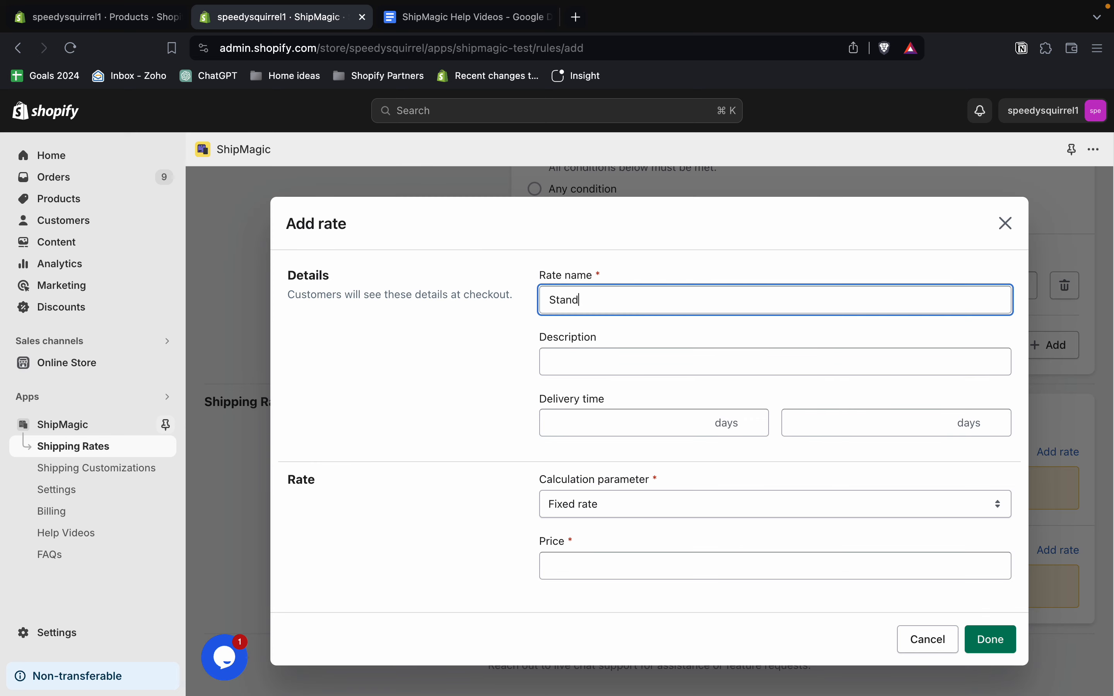
text(ard Delivery)
click(701, 336)
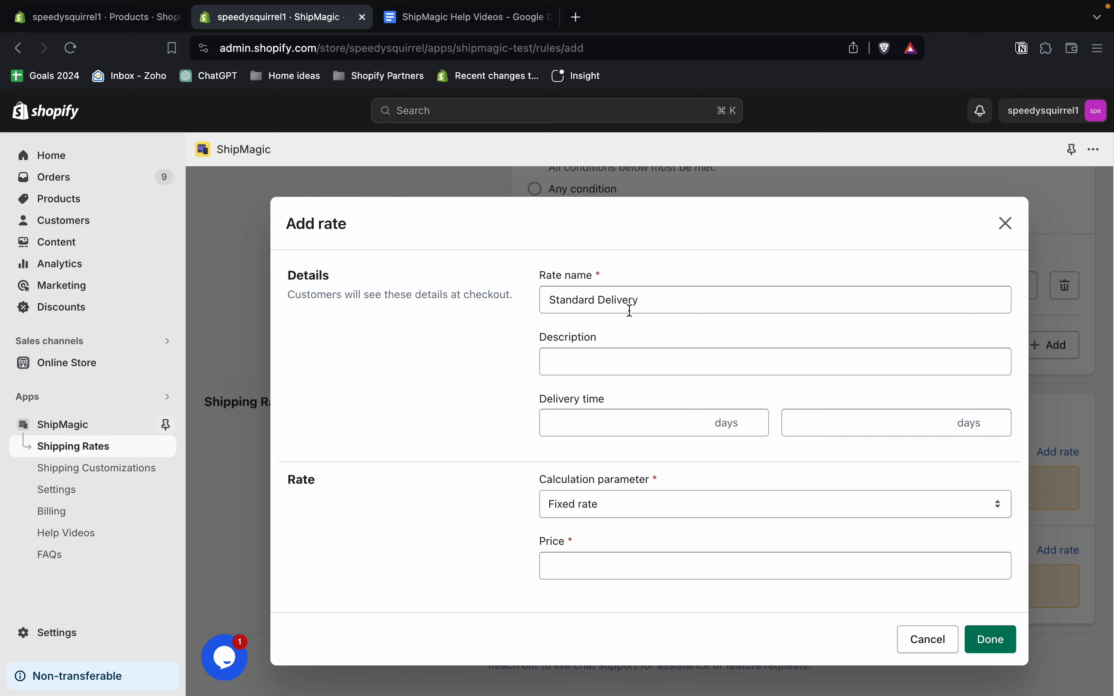
Review the Standard Delivery rate name and check Product B's India price in the scenario table in Google Docs
double_click(587, 304)
triple_click(587, 304)
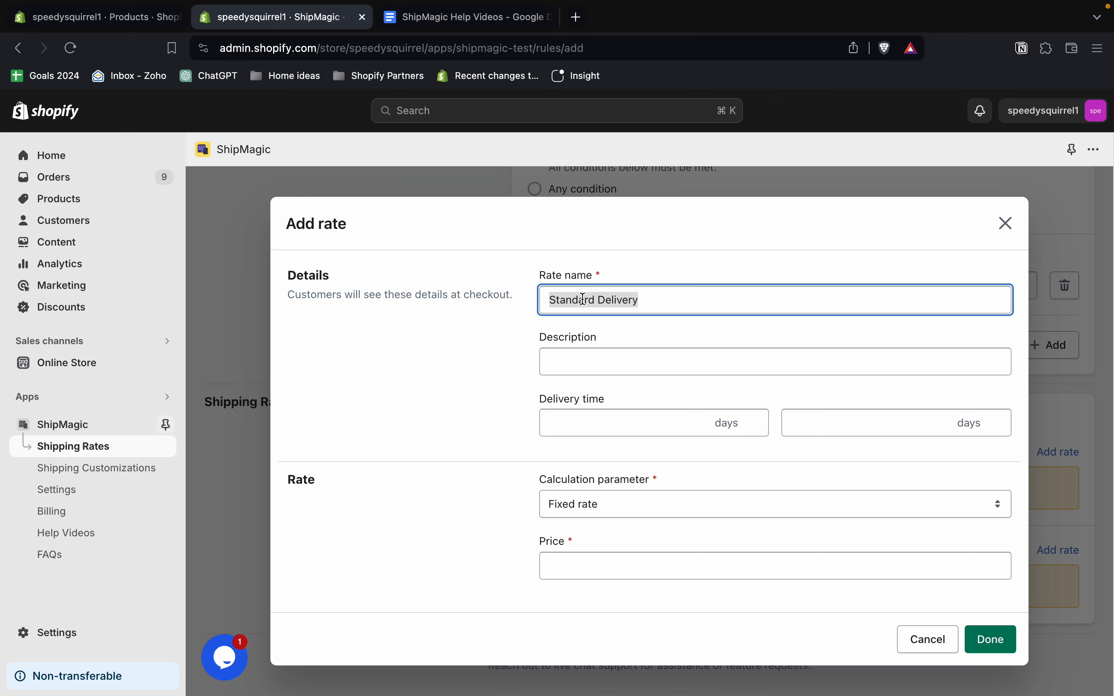
click(448, 17)
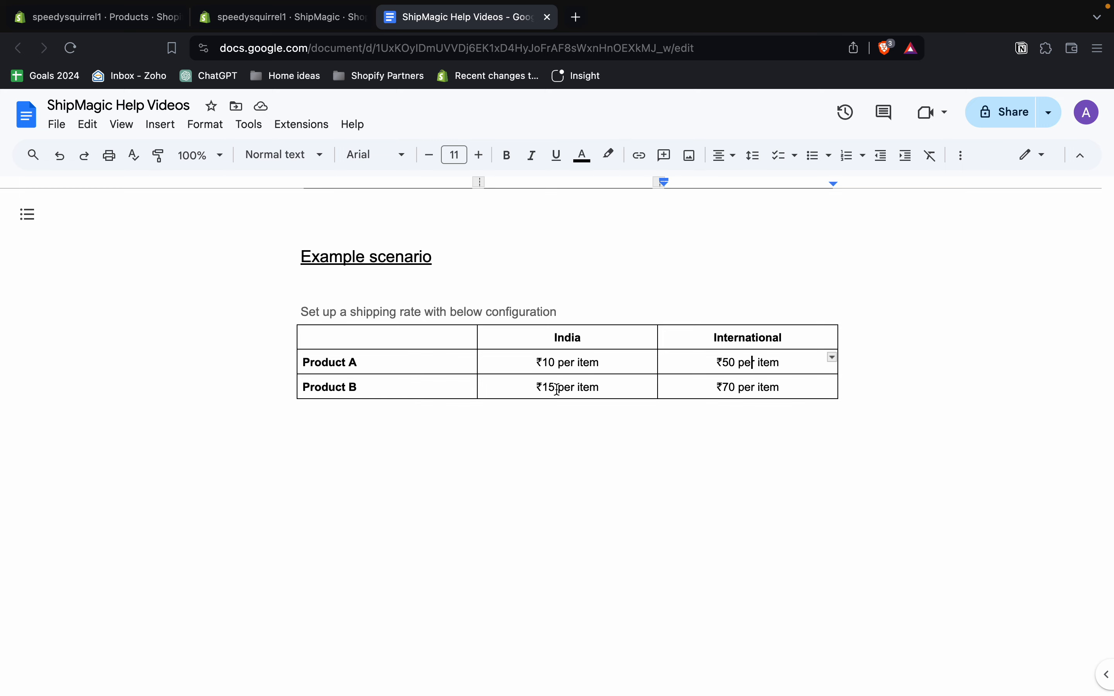
click(322, 23)
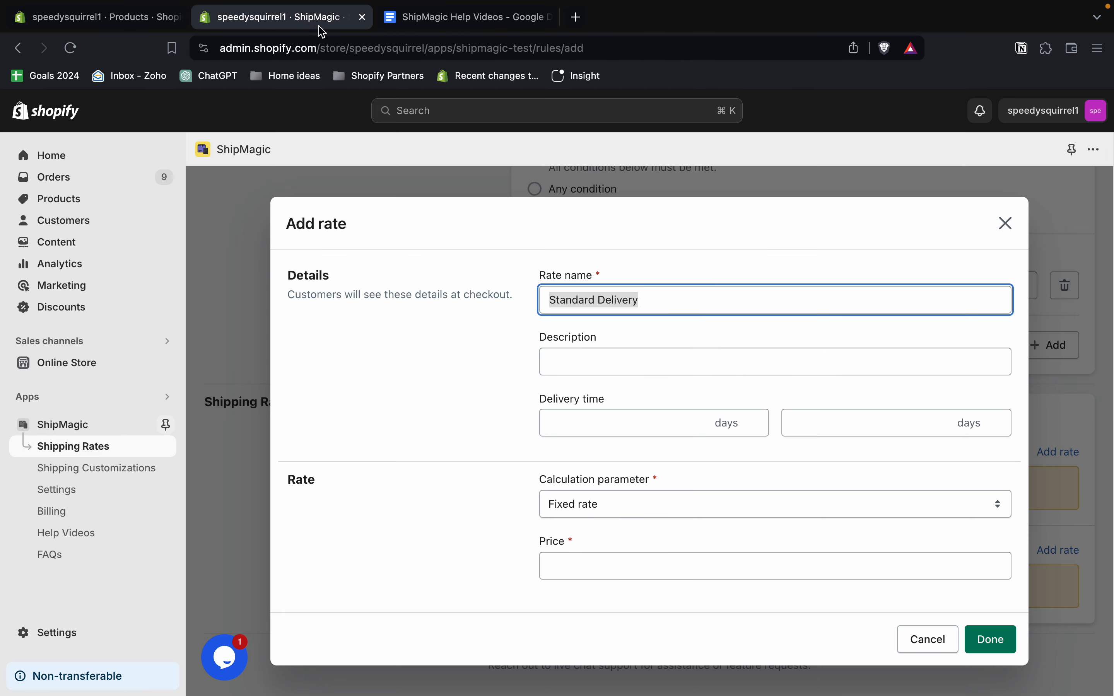
triple_click(583, 299)
click(662, 299)
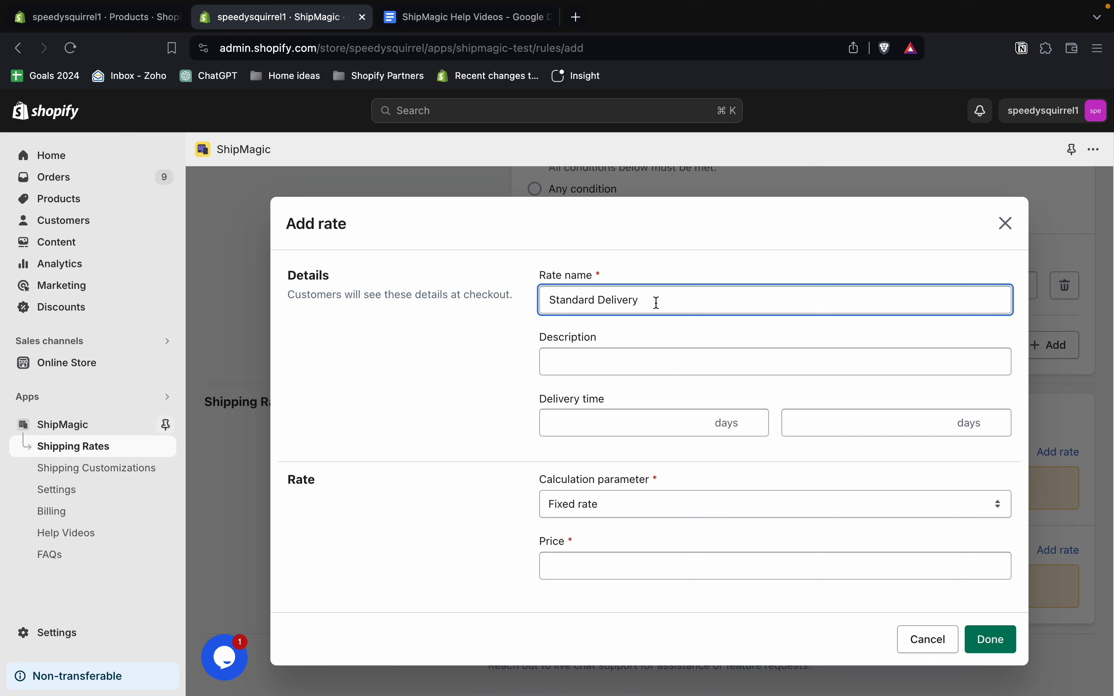
Base Product B's India rate on Number of items with the Incremental rate type
click(580, 505)
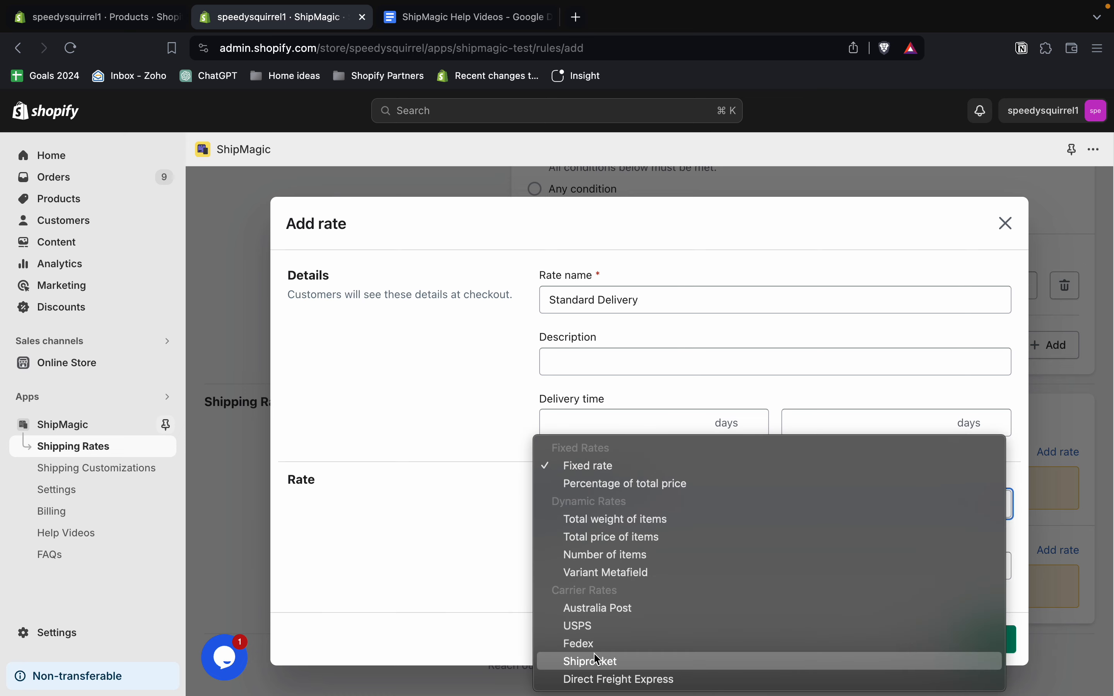
click(606, 554)
scroll(612, 530, down, 3)
click(590, 425)
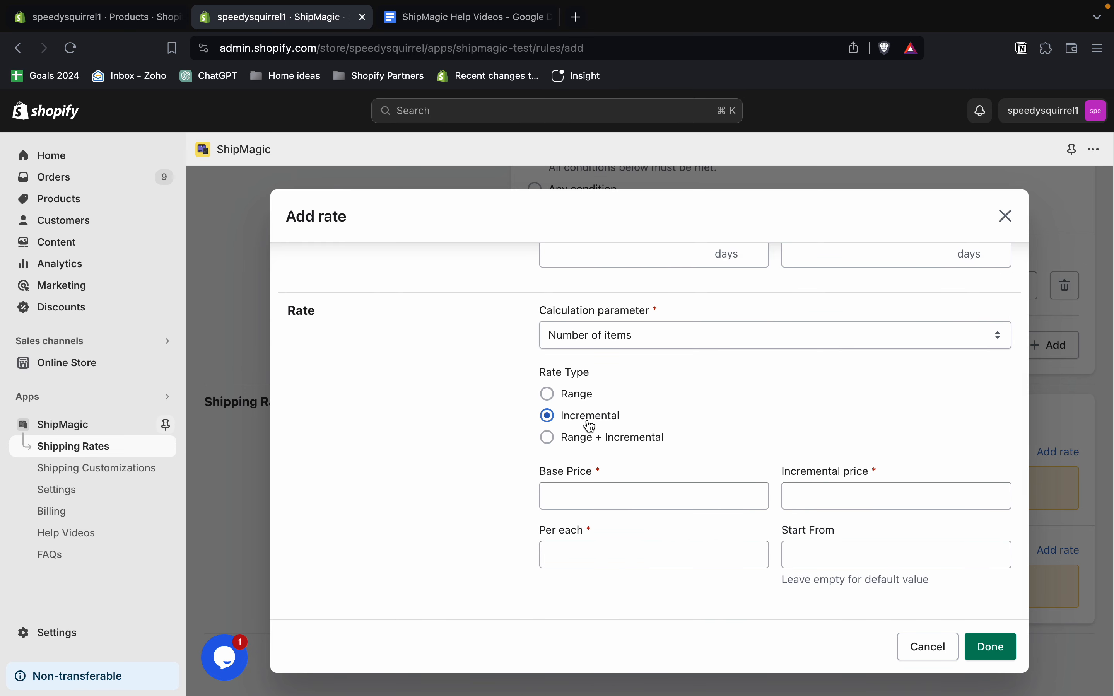
Set the base price to 15 and incremental price to 15 per each 1 item, and add the rate to the India zone
click(577, 494)
text(15)
click(829, 501)
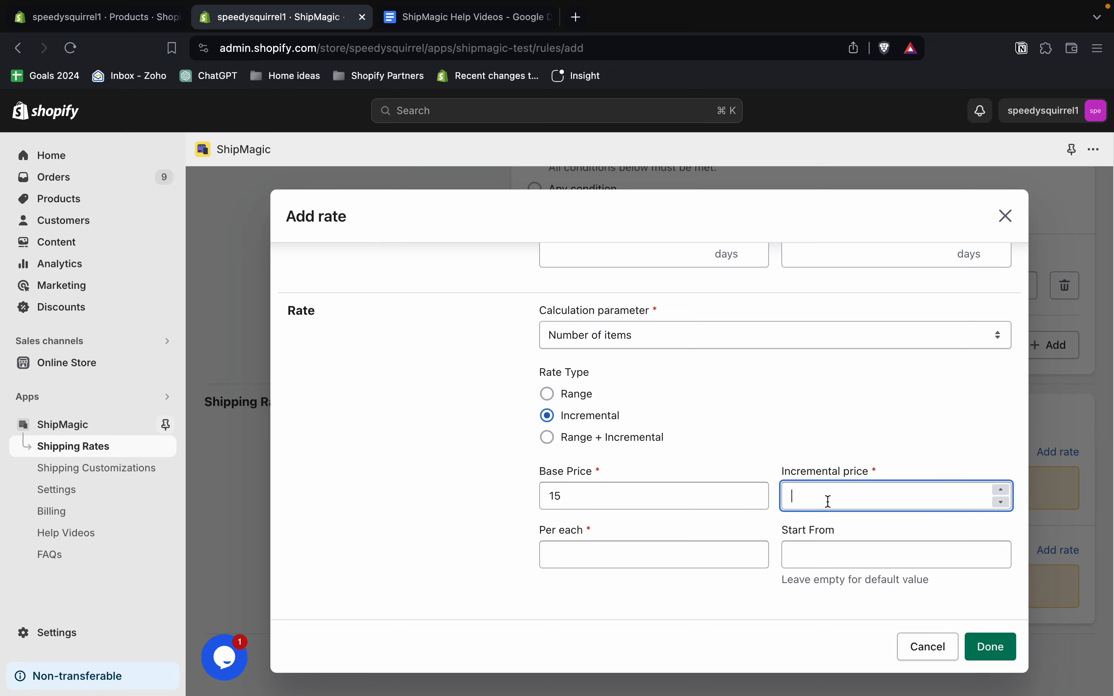
text(15)
click(666, 561)
text(1)
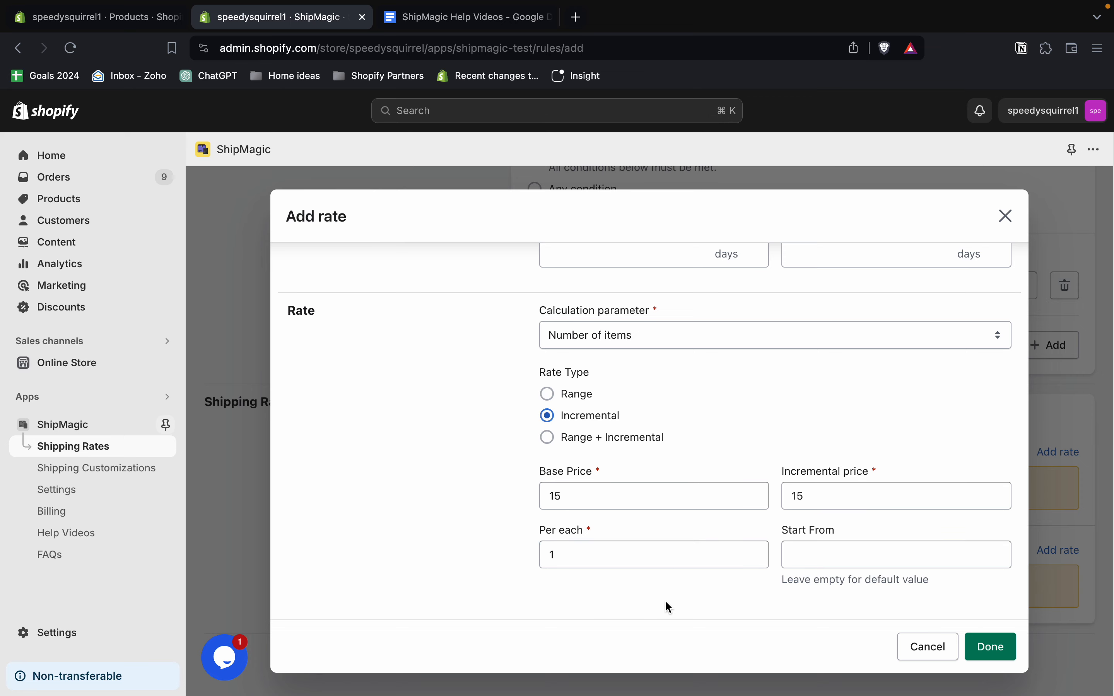
click(994, 646)
Start a new rate for the International zone of the Product B rule, named Standard Delivery
scroll(1012, 566, down, 1)
click(1044, 552)
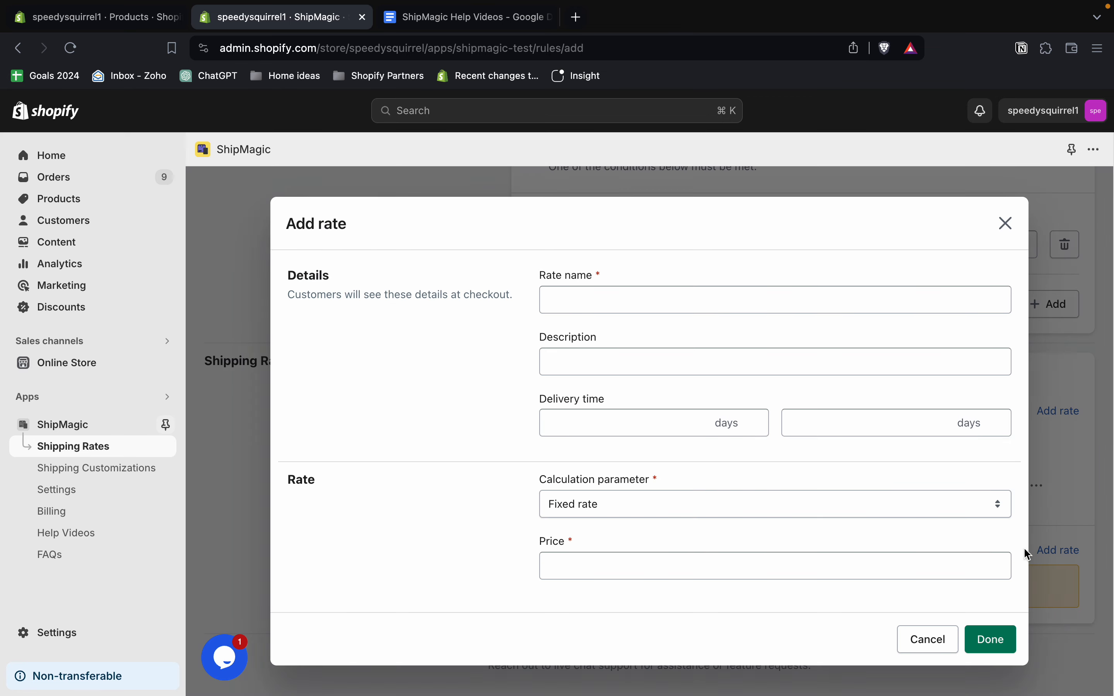
click(663, 305)
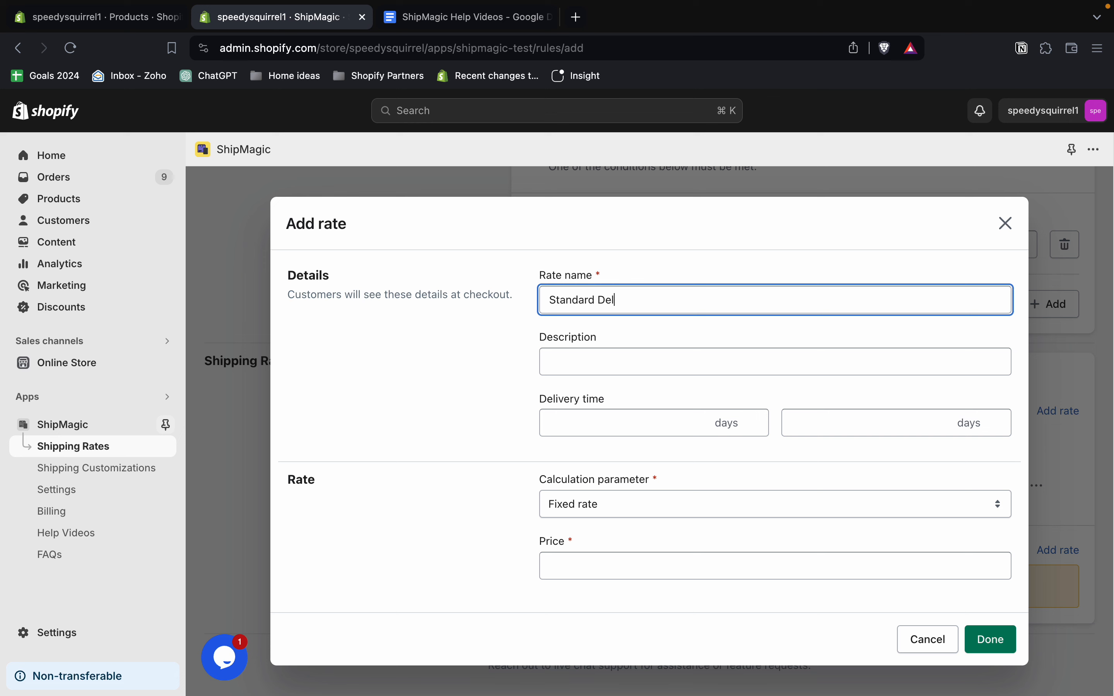
click(611, 363)
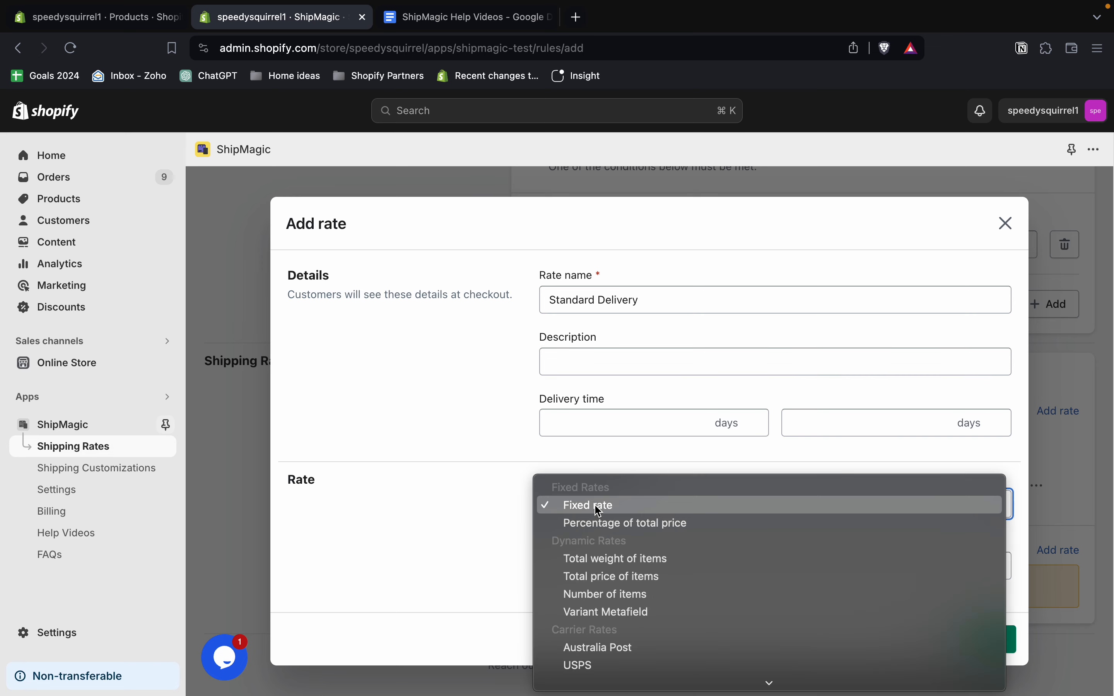
Base Product B's International rate on Number of items with the Incremental rate type
click(594, 505)
scroll(599, 599, down, 3)
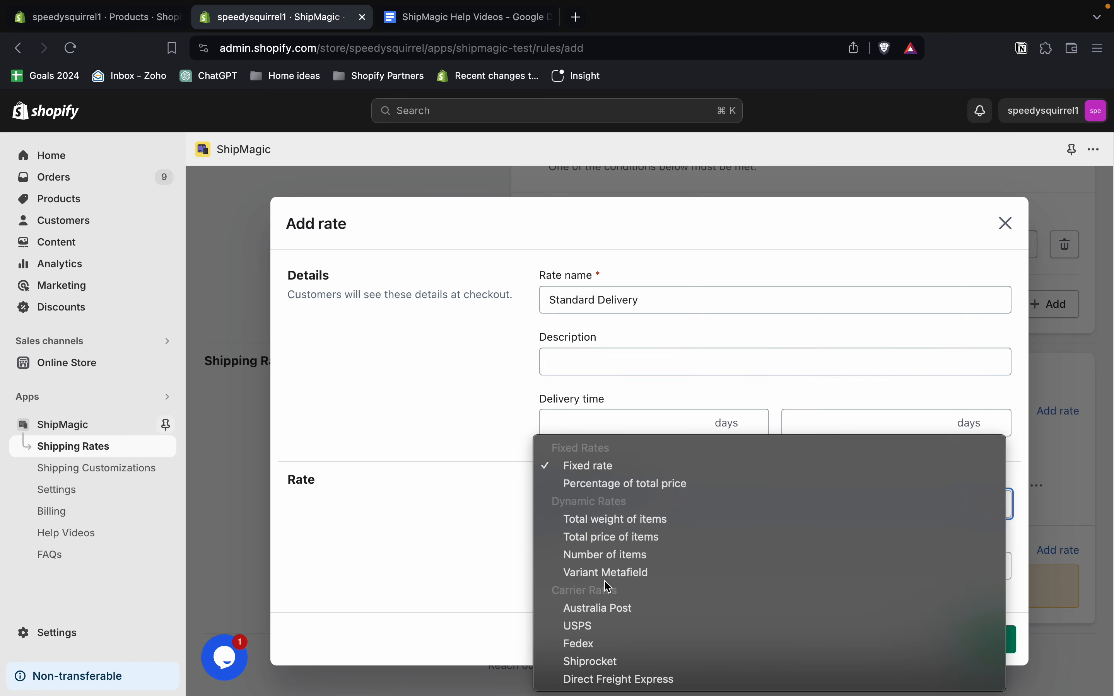
click(616, 560)
click(587, 414)
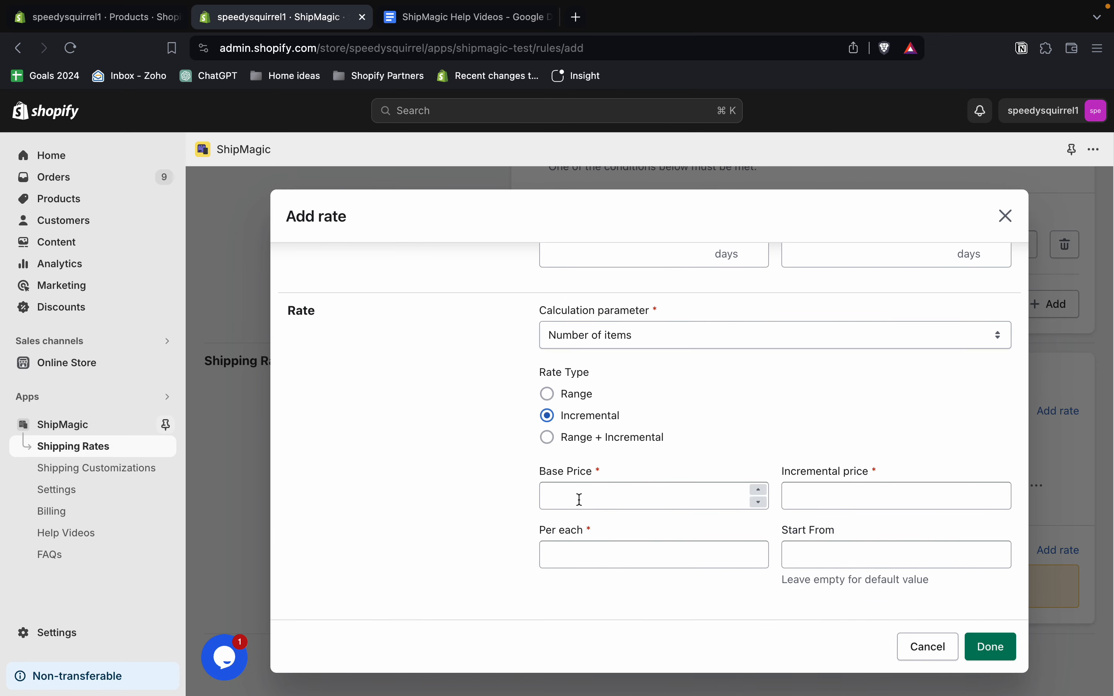
Set the base price to 70 and incremental price to 70 per each 1 item, and add the rate to the International zone
click(580, 500)
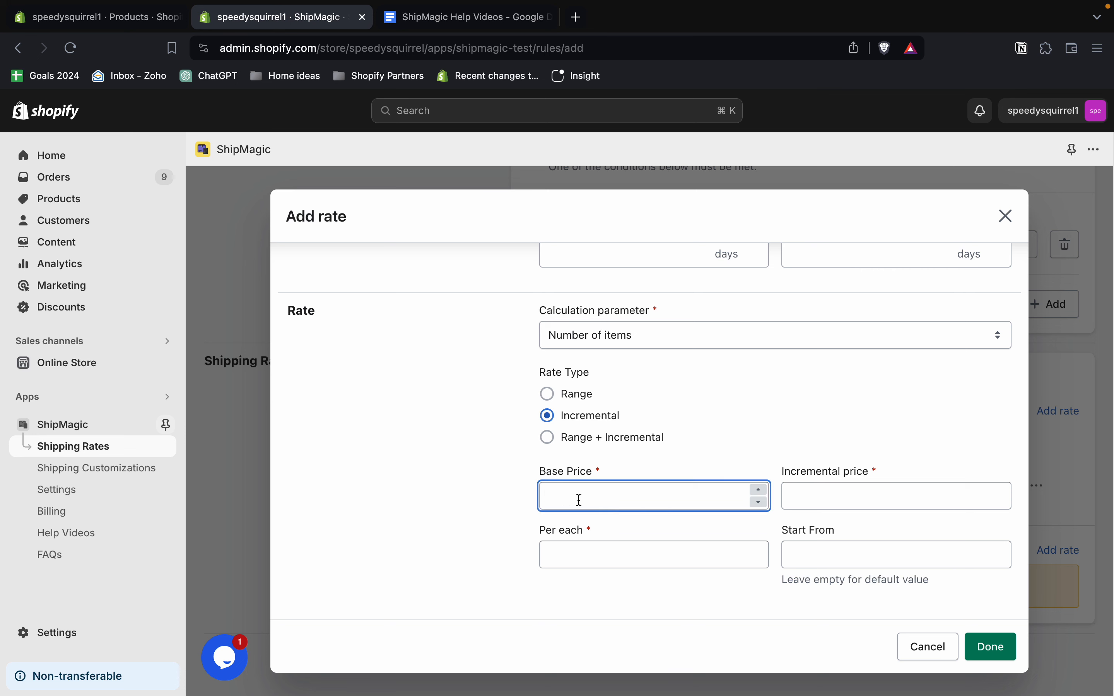
click(587, 553)
text(1)
click(824, 498)
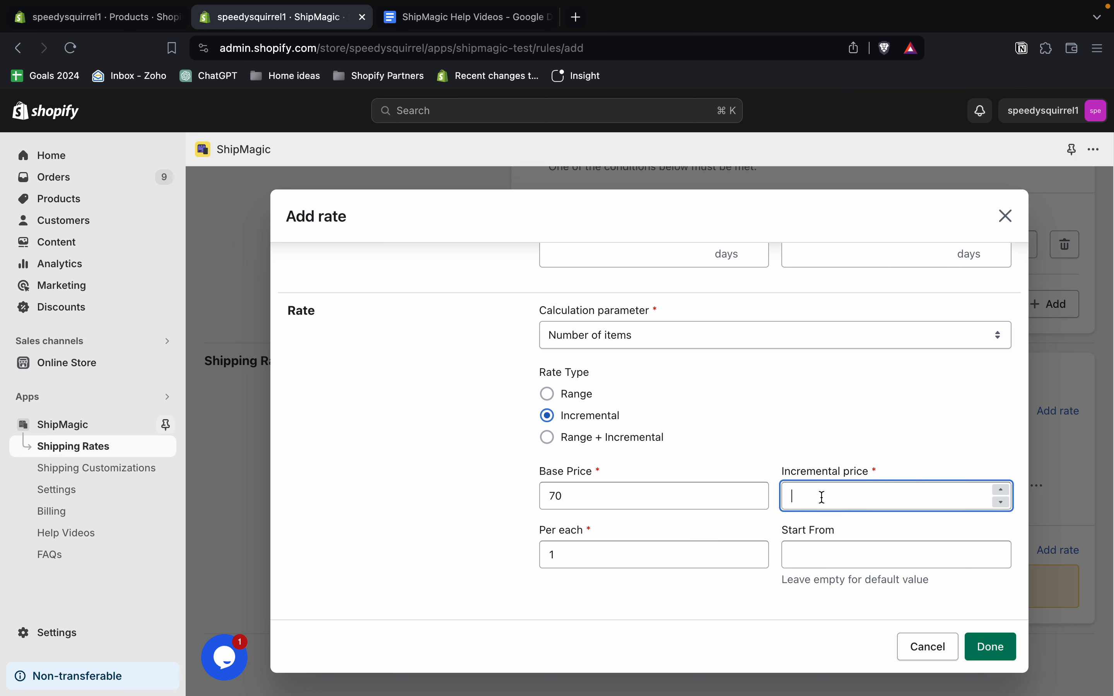
text(70)
key(Tab)
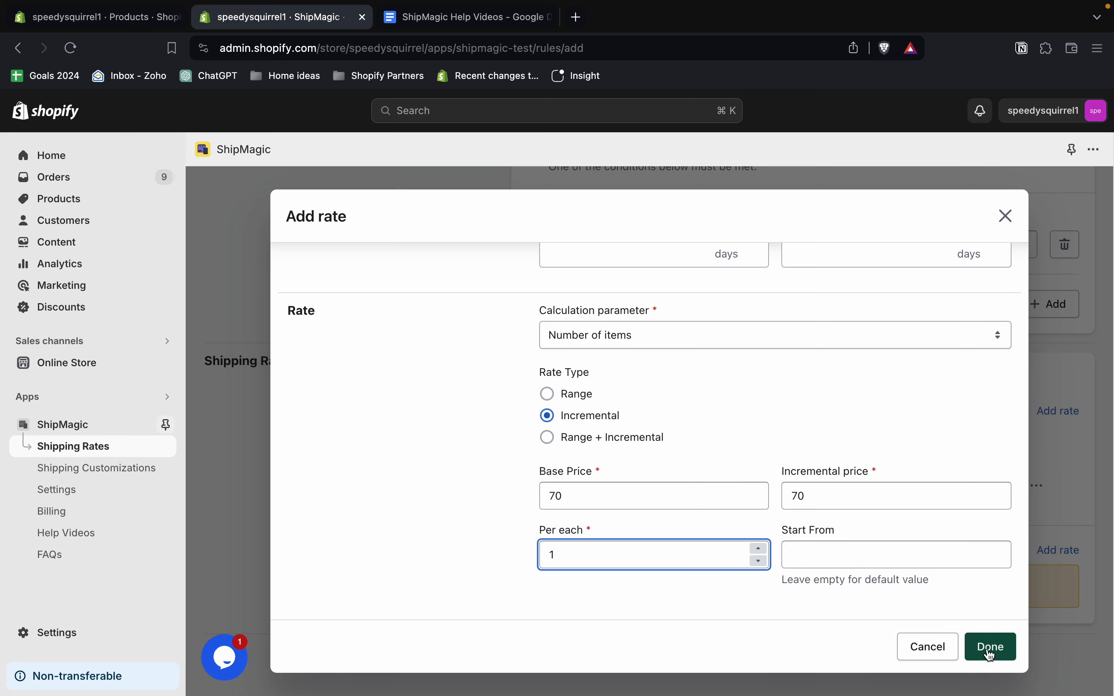
click(992, 647)
Review the India and International rates of the Product B rule and save the rule
scroll(870, 490, down, 2)
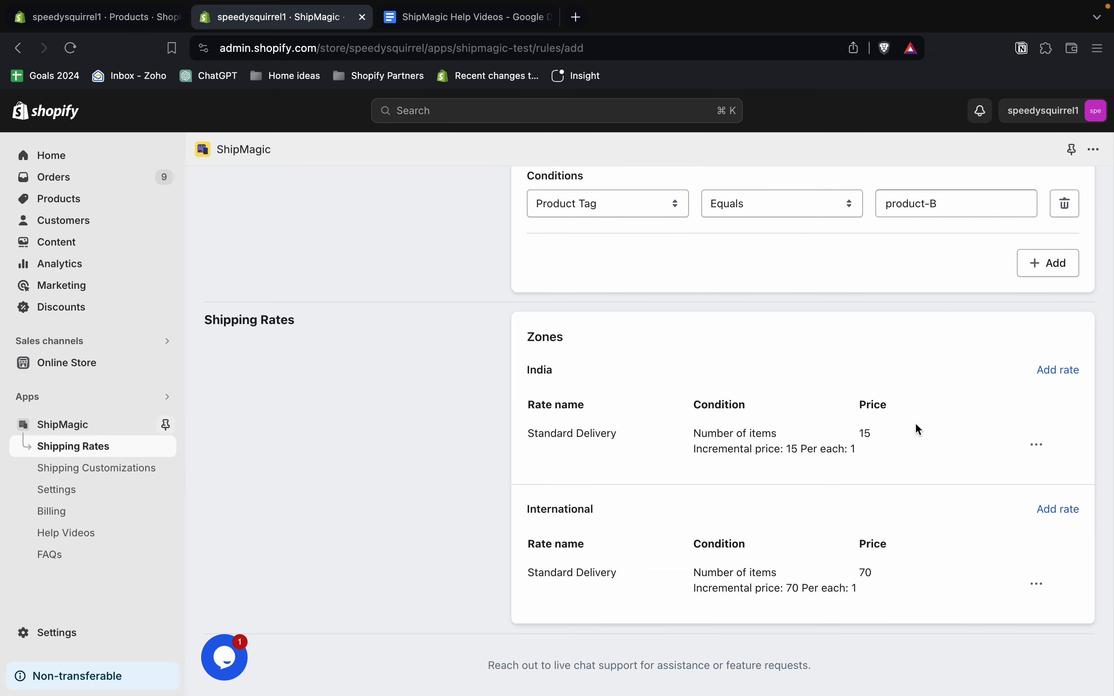
scroll(917, 429, up, 15)
click(1070, 196)
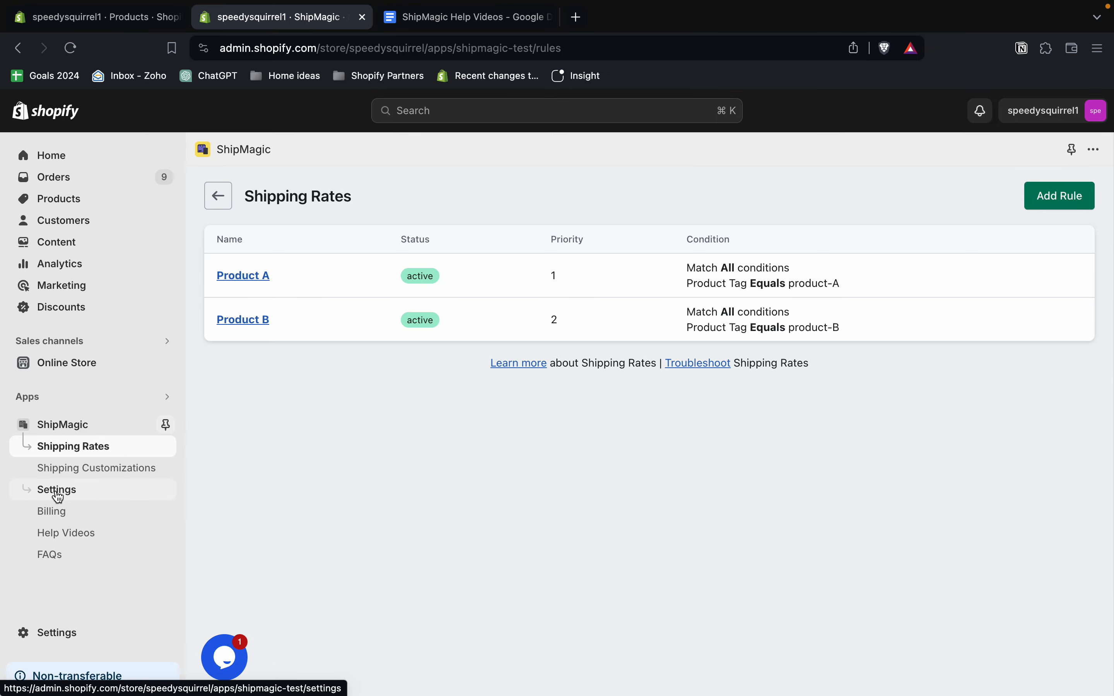
In the ShipMagic settings, turn off the max limits while adding rates and keep Blending set to Add rates
click(68, 492)
scroll(552, 479, down, 8)
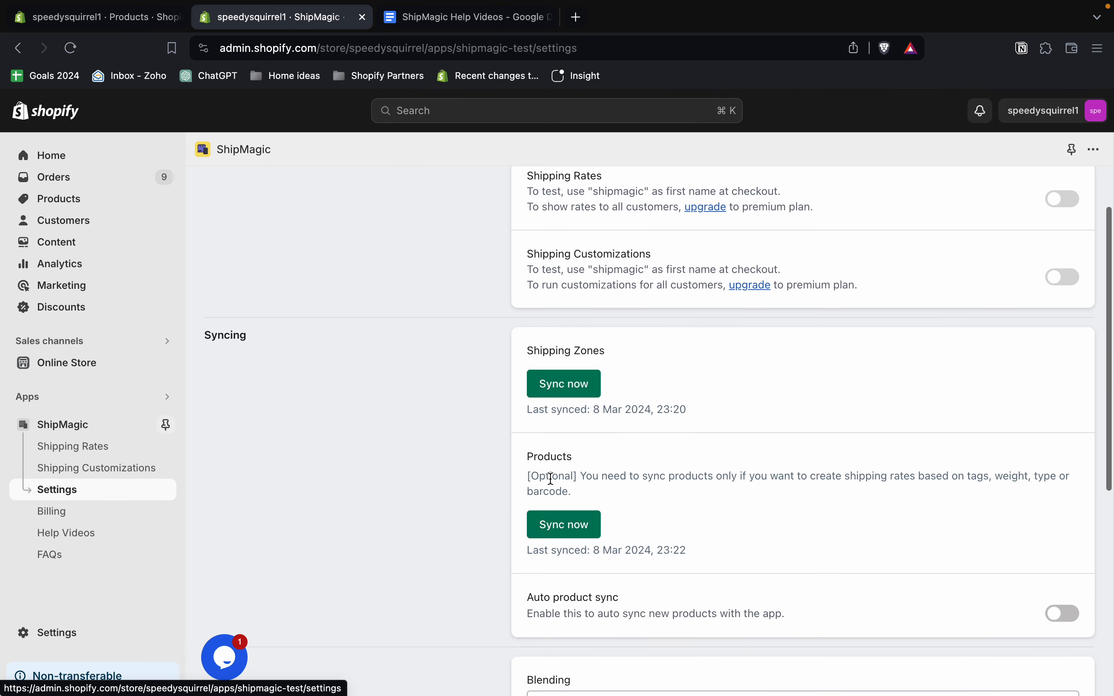
double_click(556, 378)
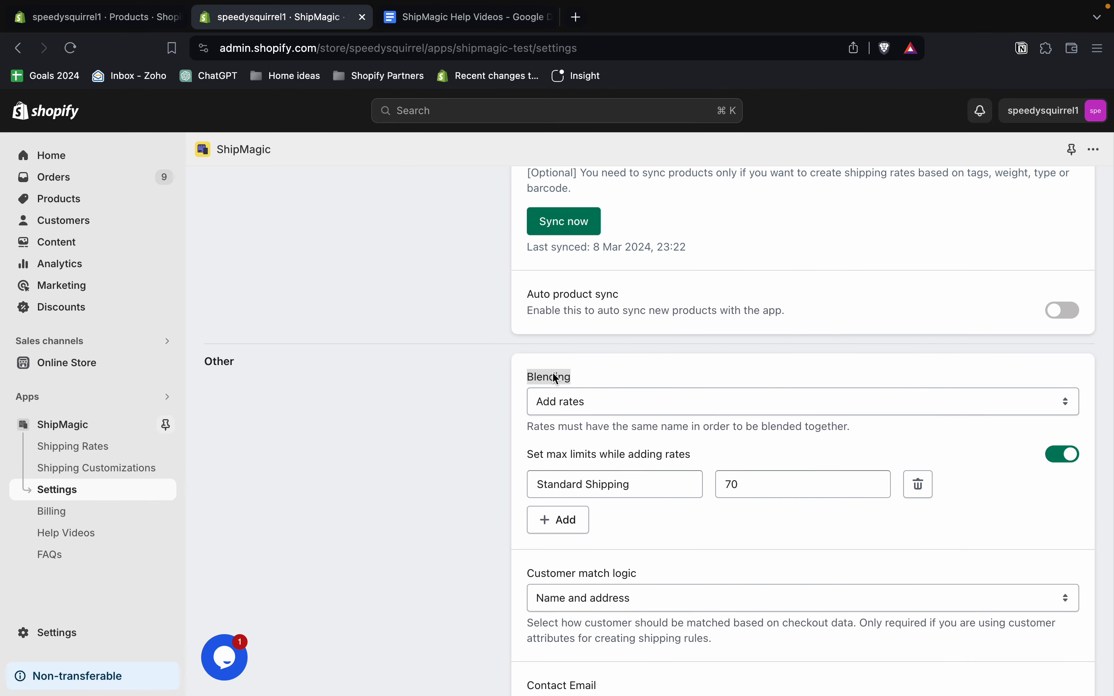
click(1063, 456)
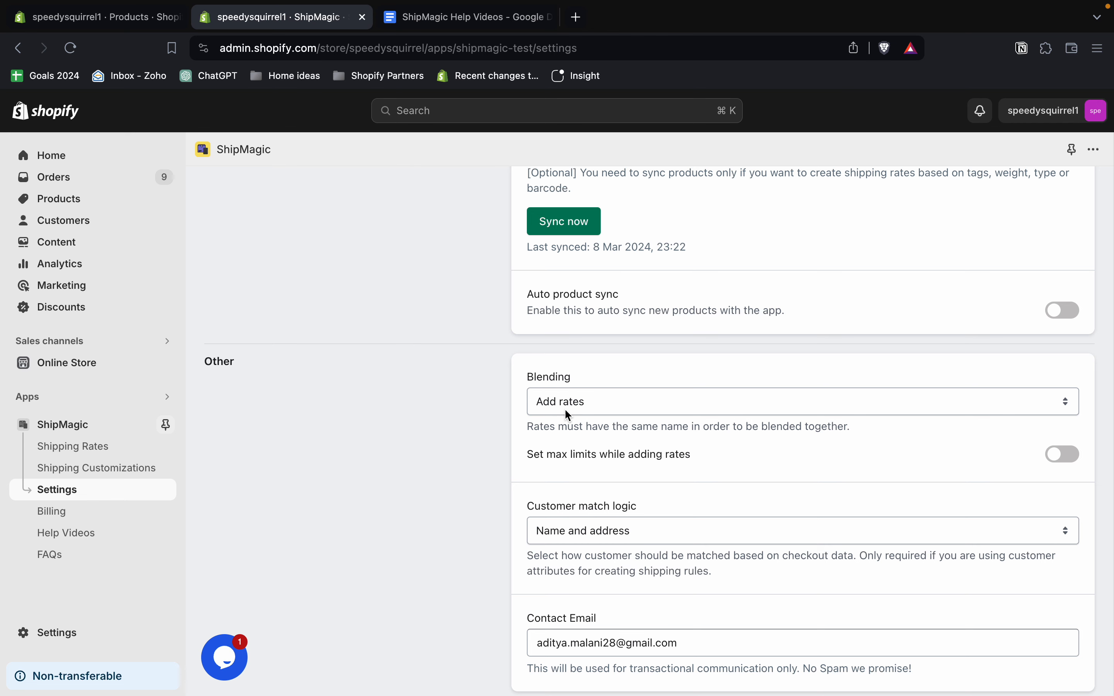
click(591, 407)
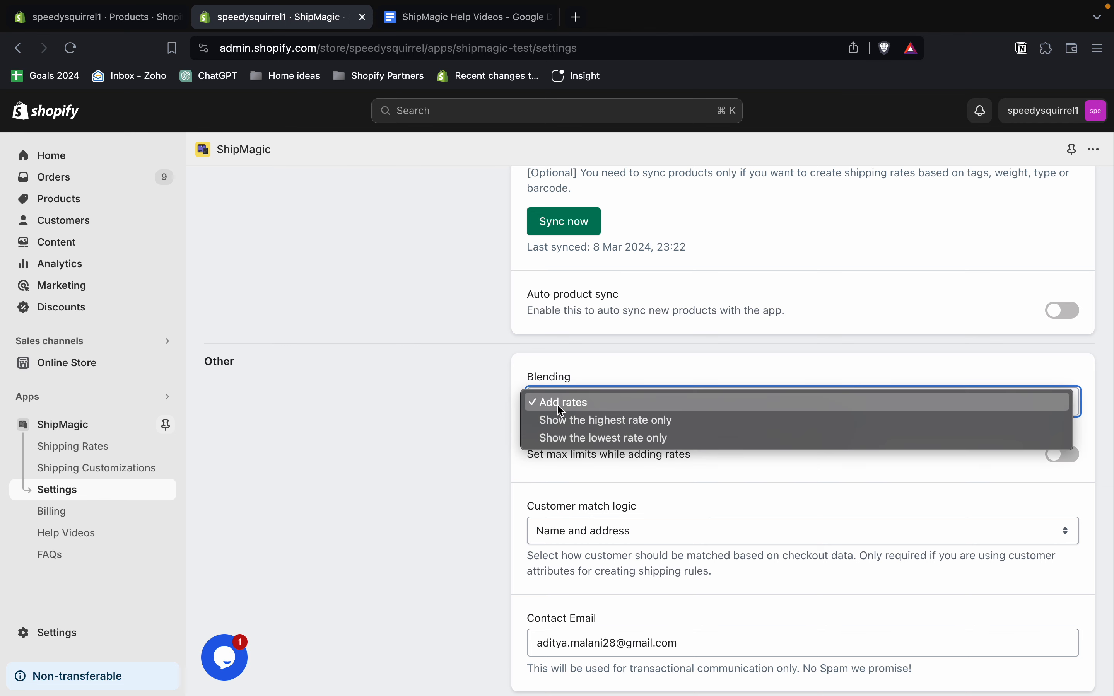
click(570, 407)
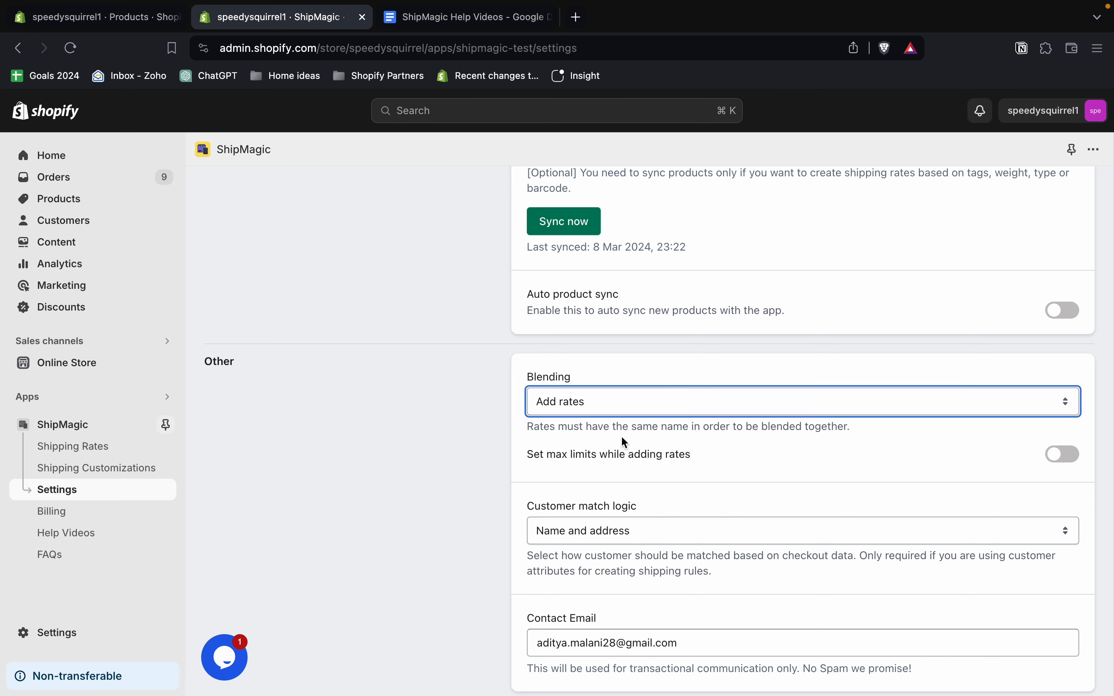
Save the ShipMagic settings after checking the max limits option
double_click(588, 457)
triple_click(589, 457)
scroll(617, 413, up, 3)
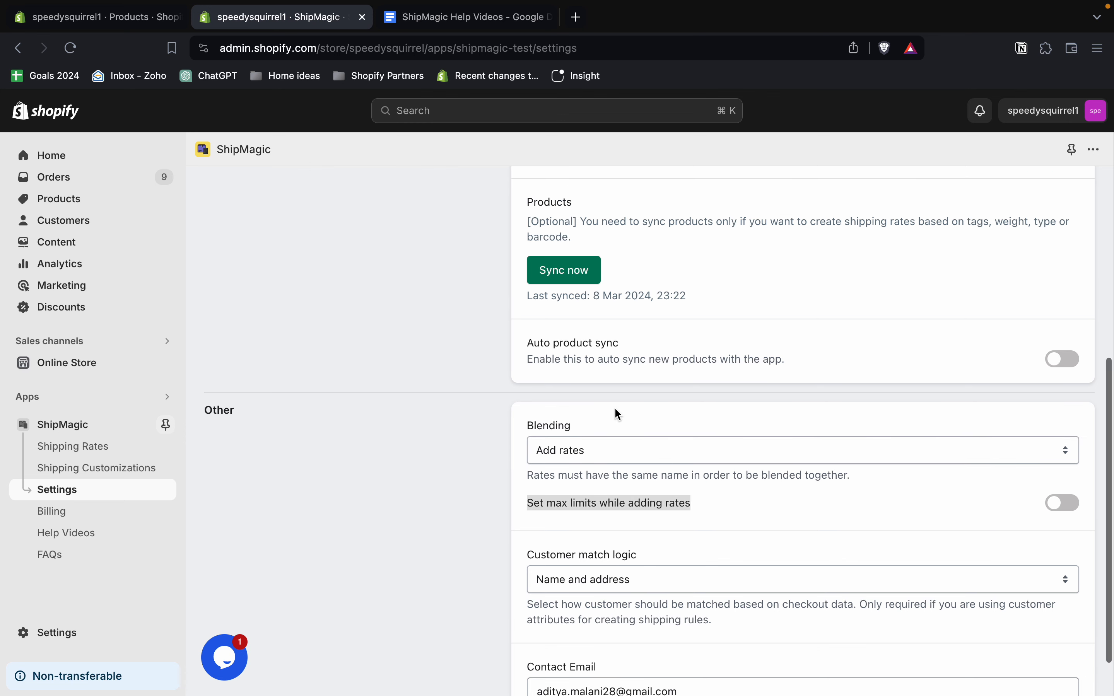
scroll(618, 413, up, 5)
click(1070, 197)
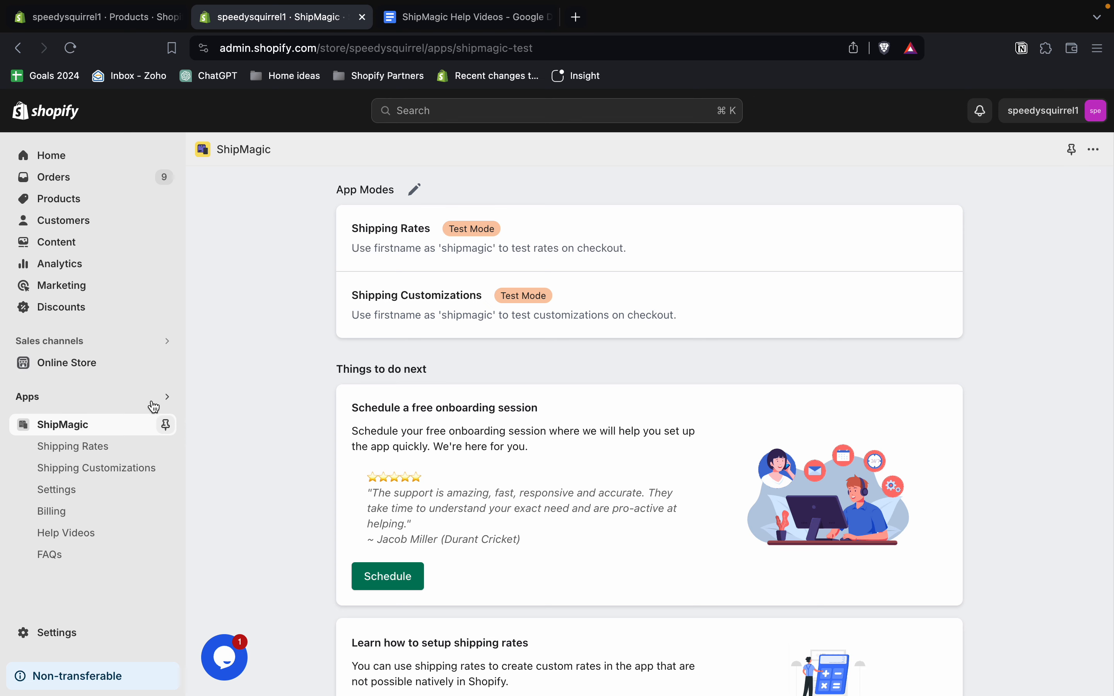
Open the online store in a new tab and read the Shipping Rates test mode instructions on the ShipMagic home page
click(166, 367)
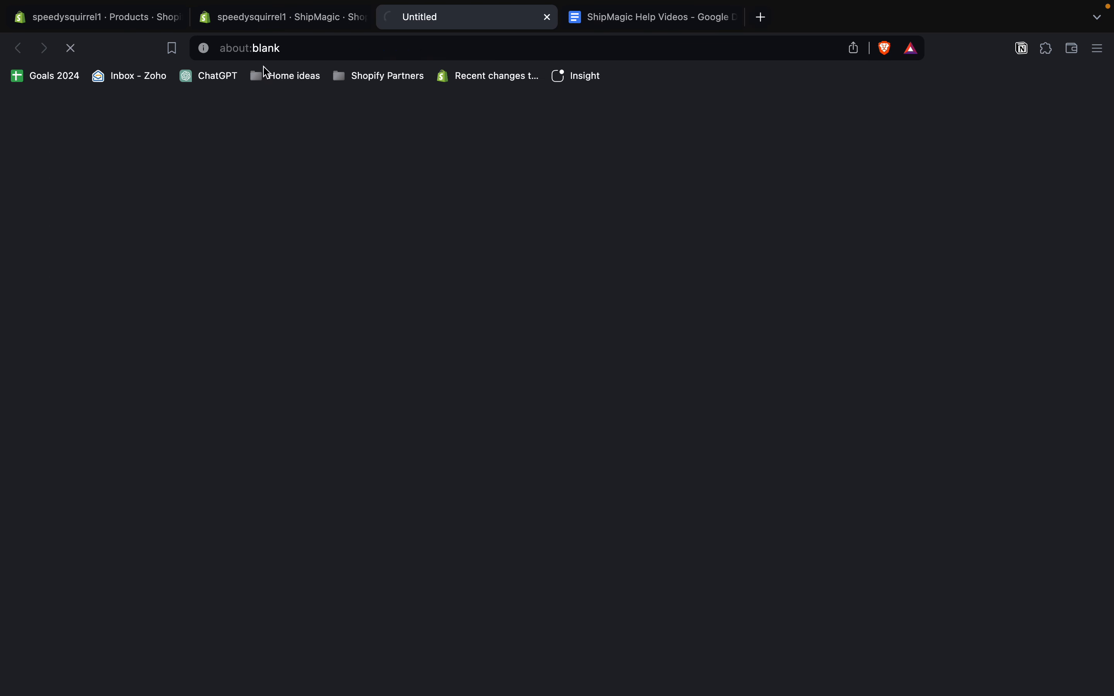
click(274, 22)
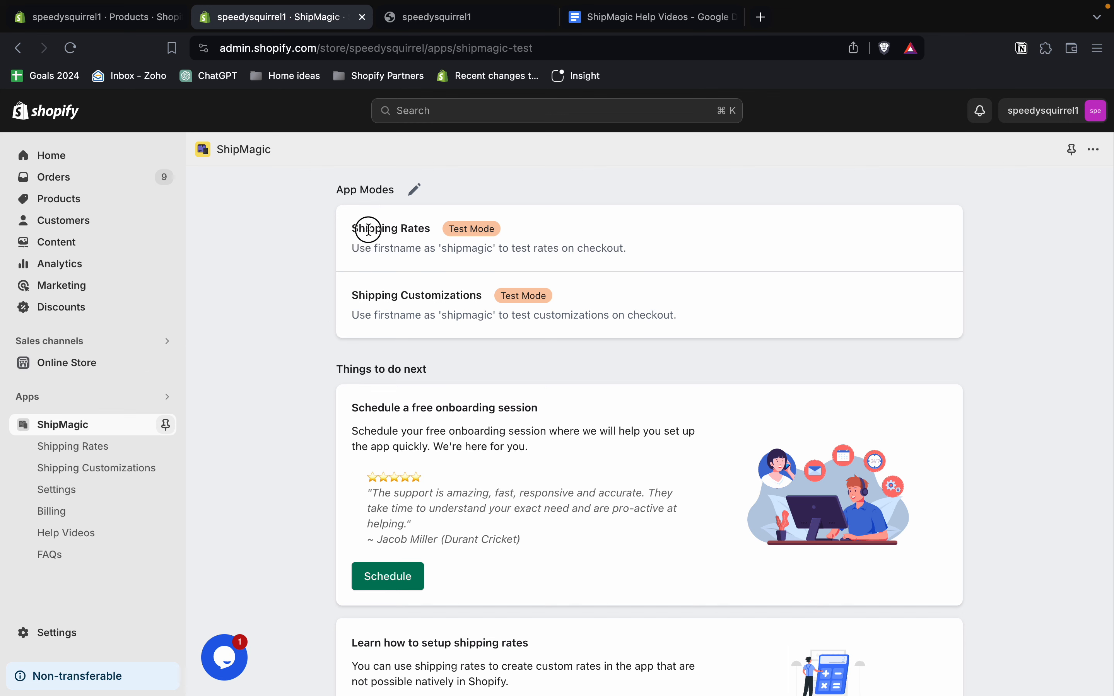
triple_click(369, 230)
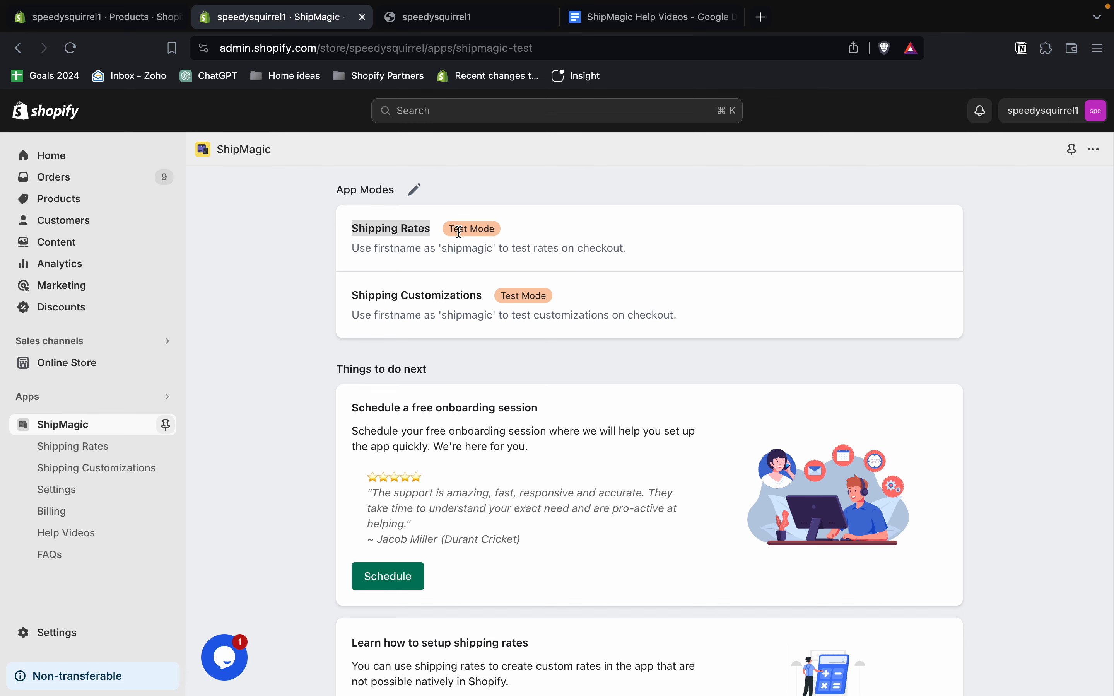
drag(352, 250, 637, 249)
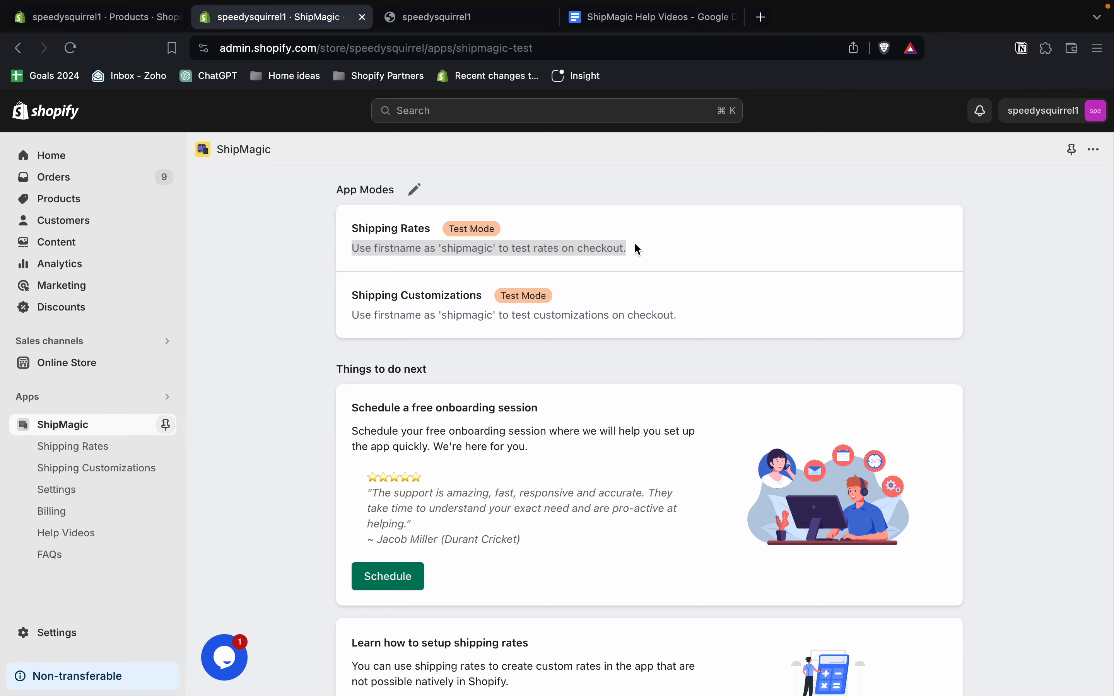
Switch to the storefront and open the shopping cart to review its products and quantities
click(487, 20)
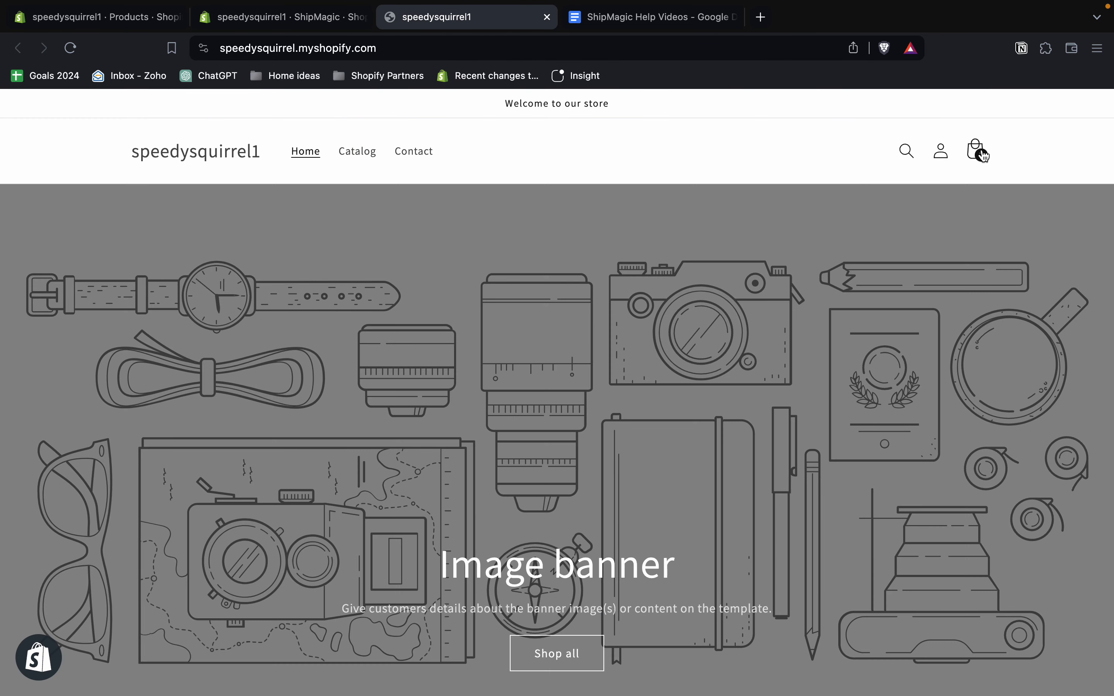
click(984, 157)
scroll(520, 316, down, 2)
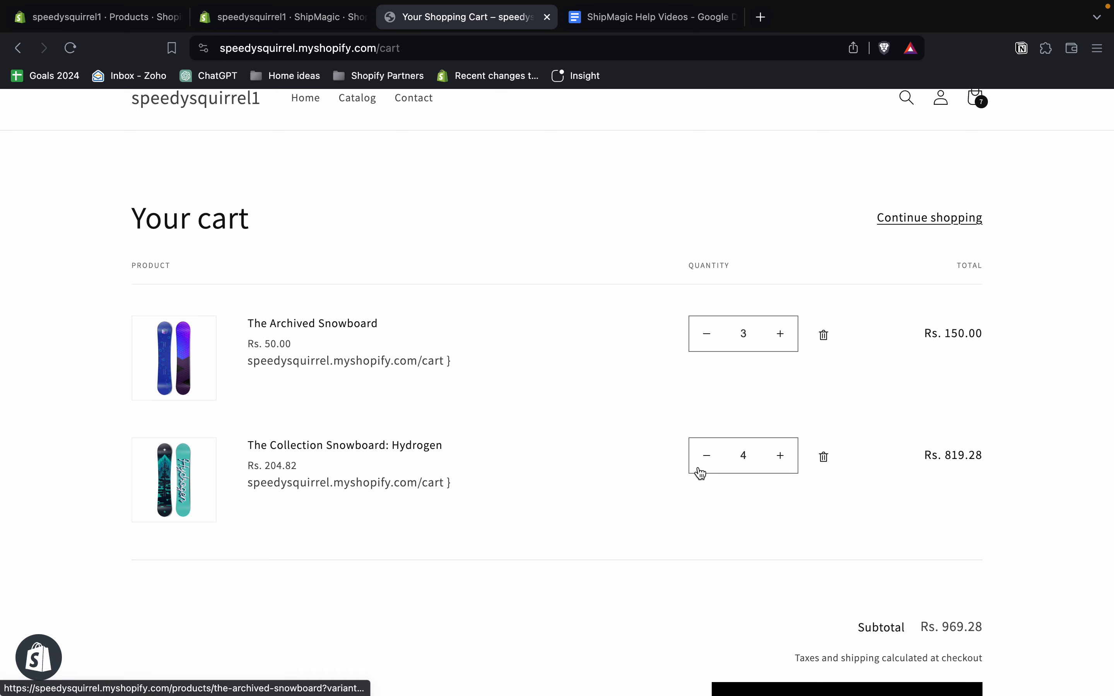
scroll(446, 472, down, 3)
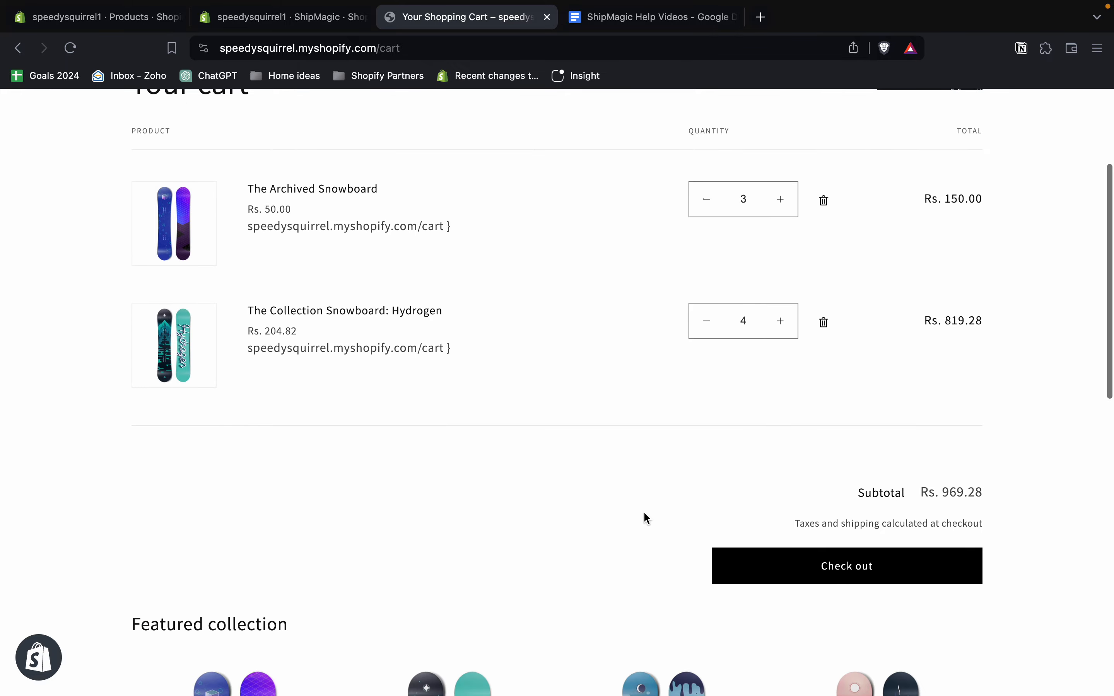
Proceed to checkout and change the delivery postal code so that the shipping rate is recalculated
click(761, 568)
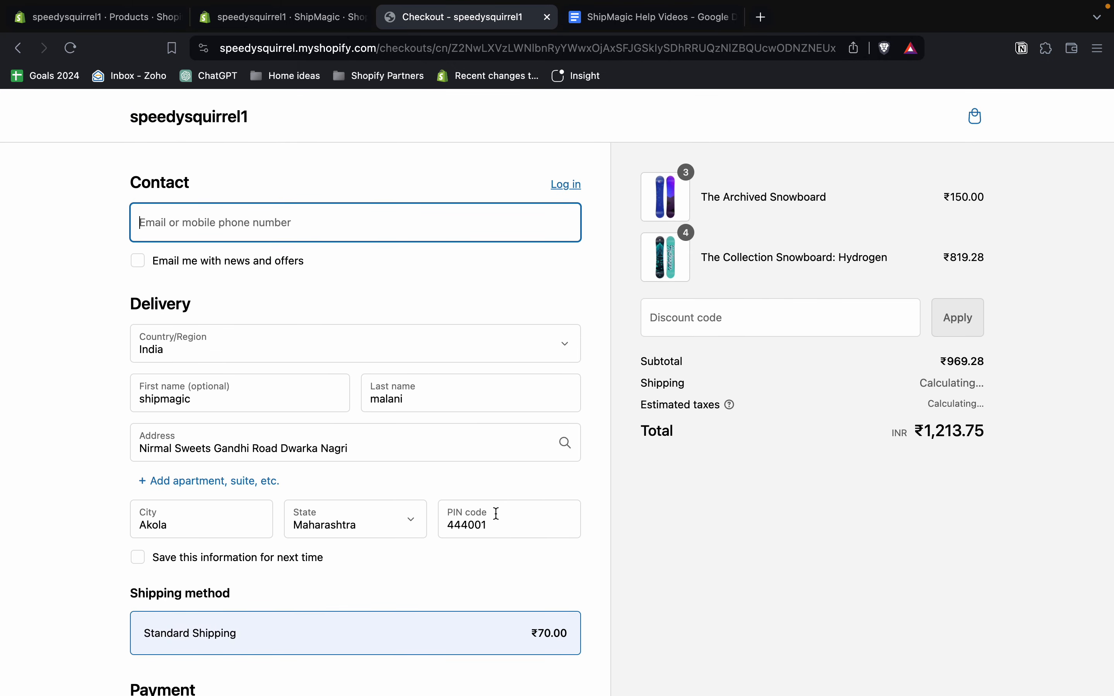
click(500, 525)
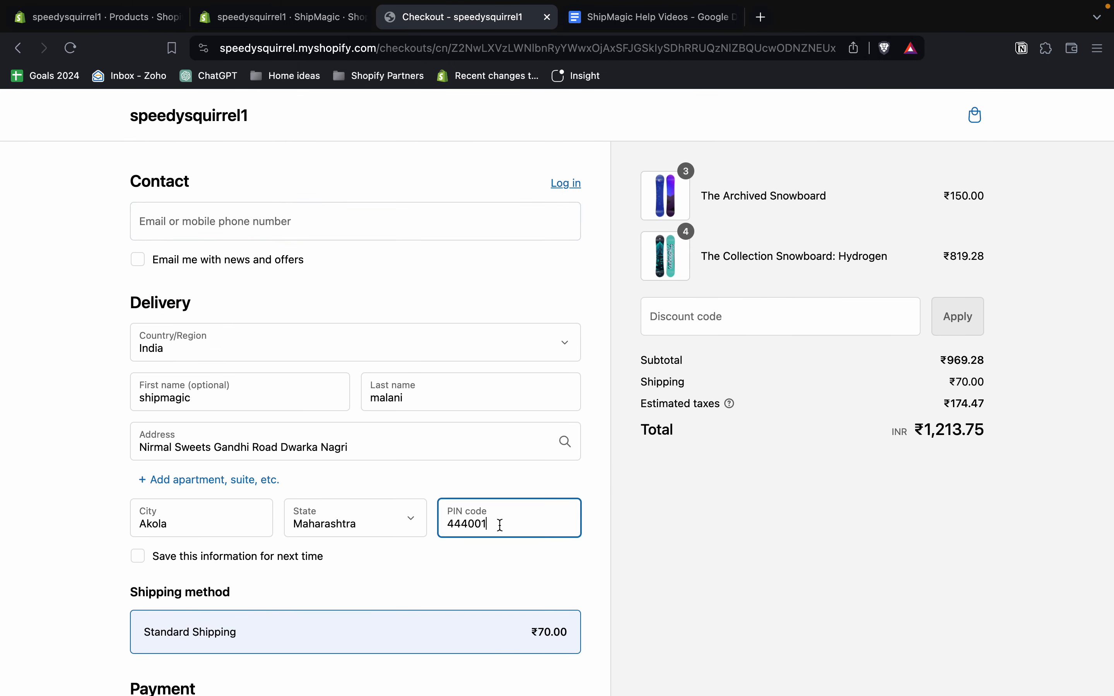
click(684, 532)
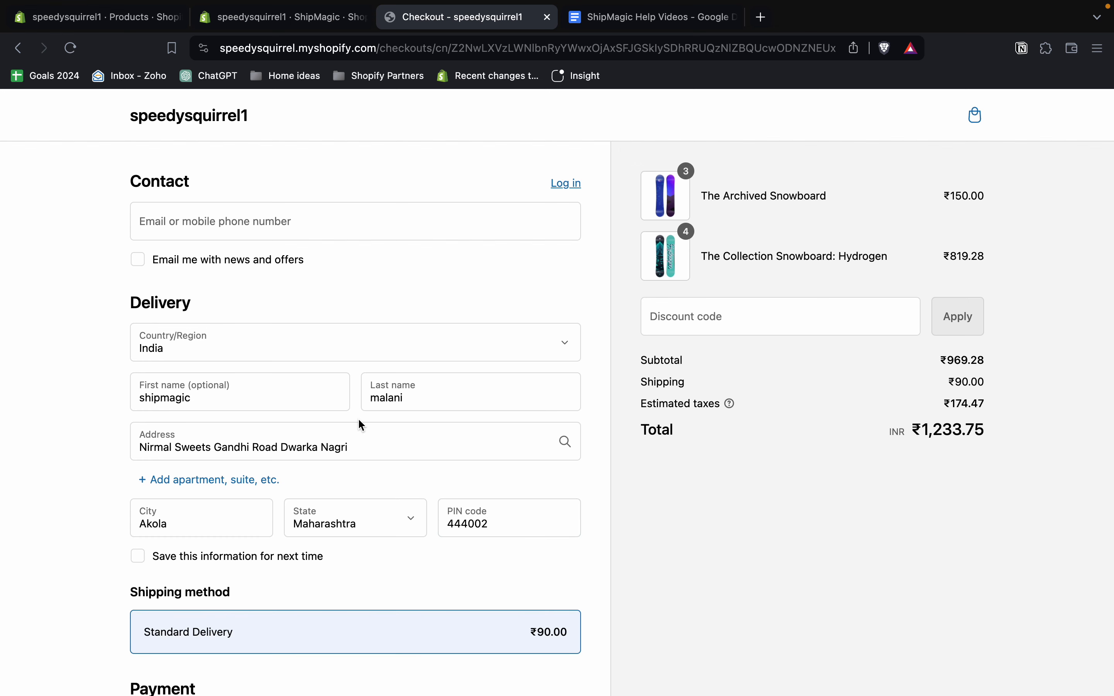
Check the delivery name and address fields at checkout, and compare the Standard Delivery price with the ordered snowboards
scroll(358, 419, down, 1)
drag(214, 375, 136, 377)
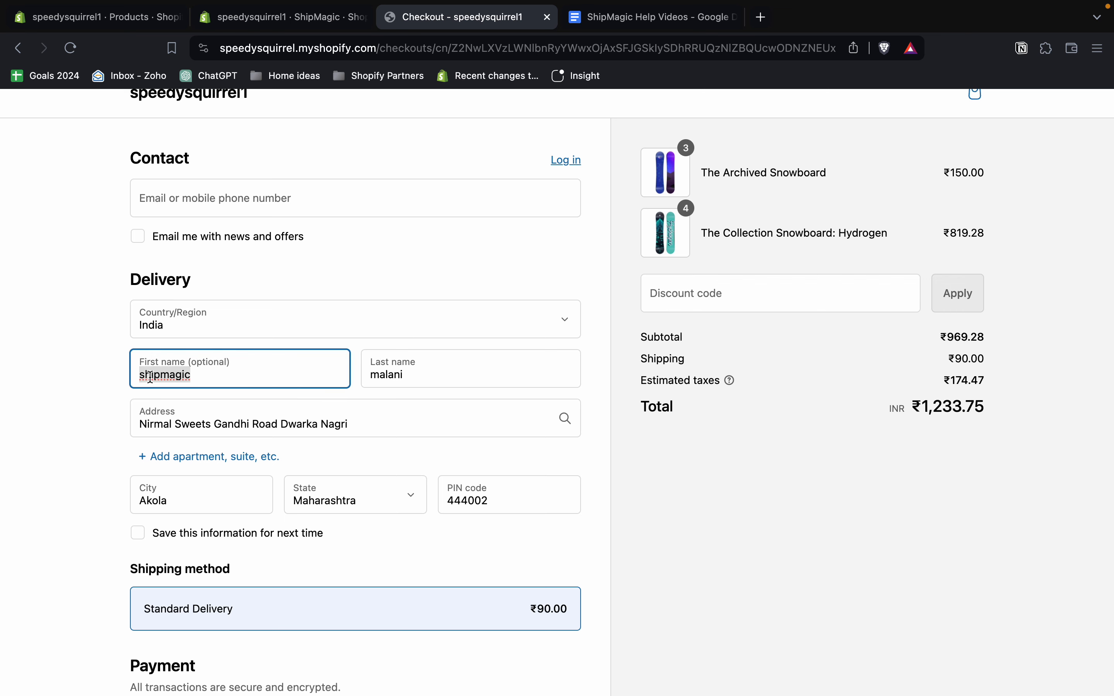
double_click(170, 376)
click(197, 377)
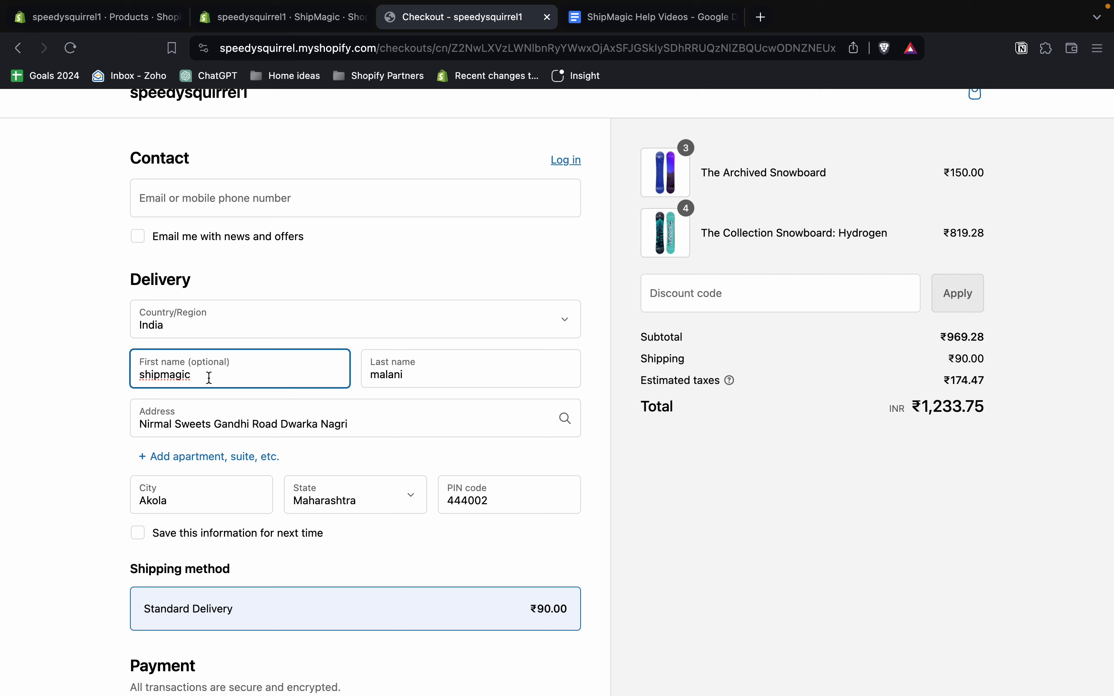
triple_click(316, 424)
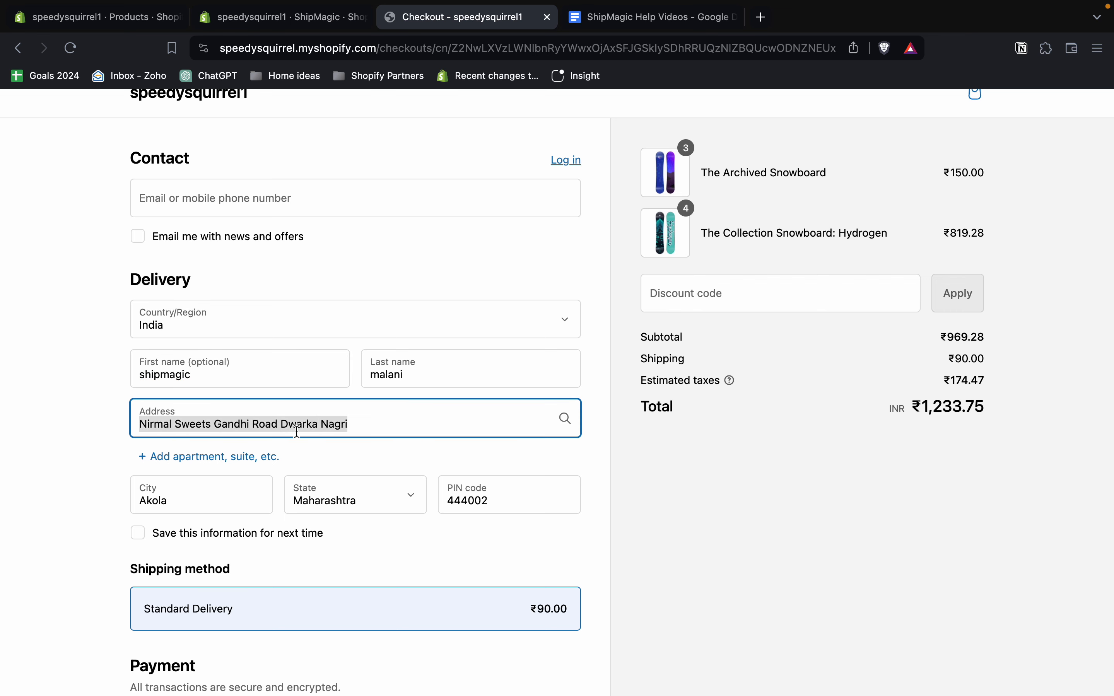
scroll(324, 419, down, 5)
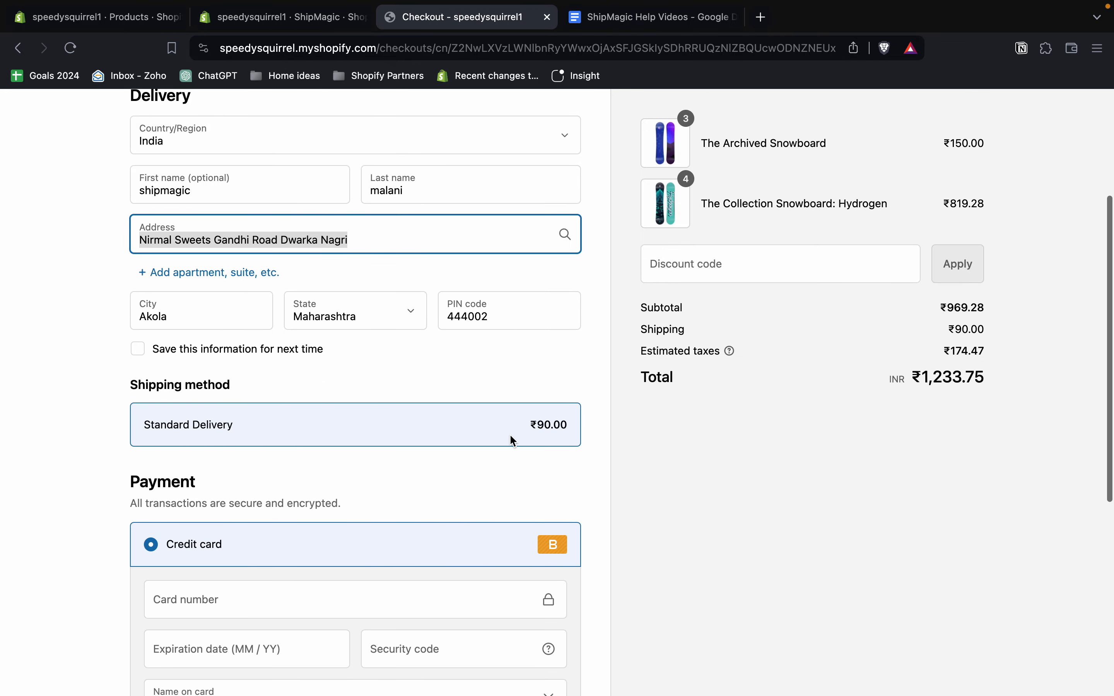
drag(562, 426, 523, 431)
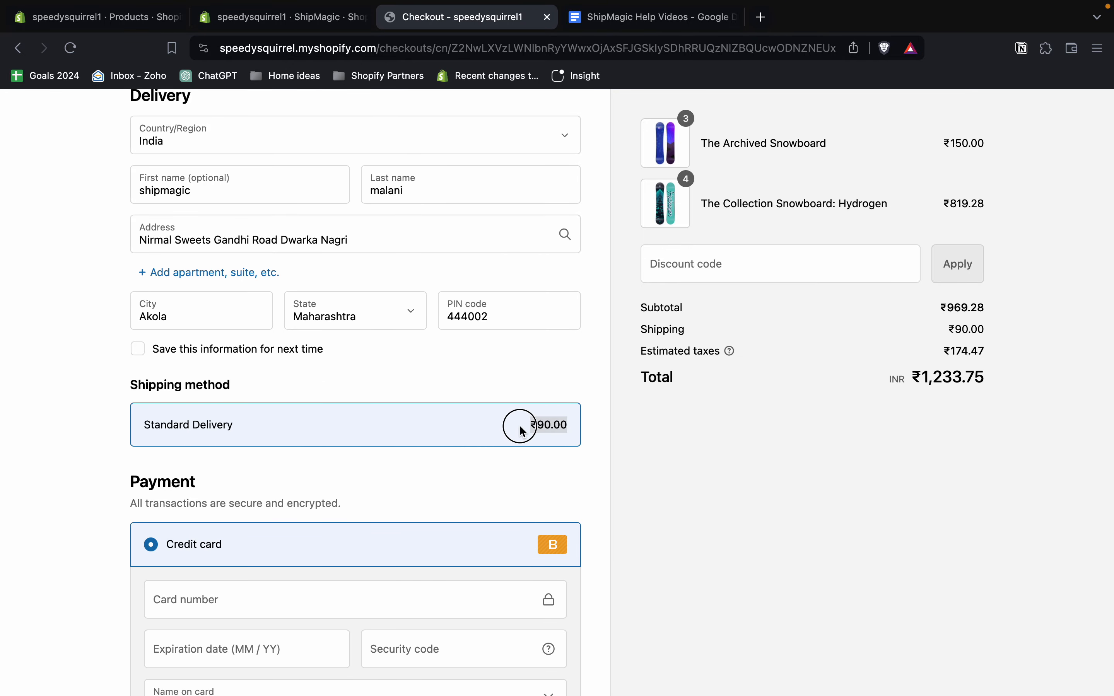
scroll(685, 399, up, 2)
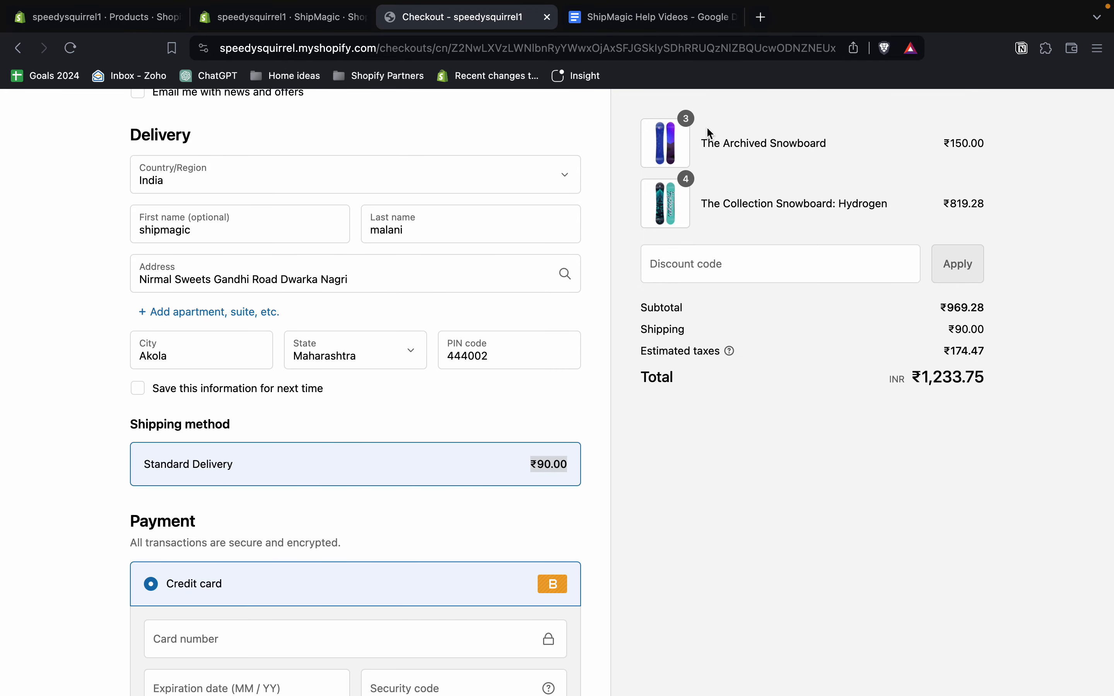
double_click(746, 145)
triple_click(747, 146)
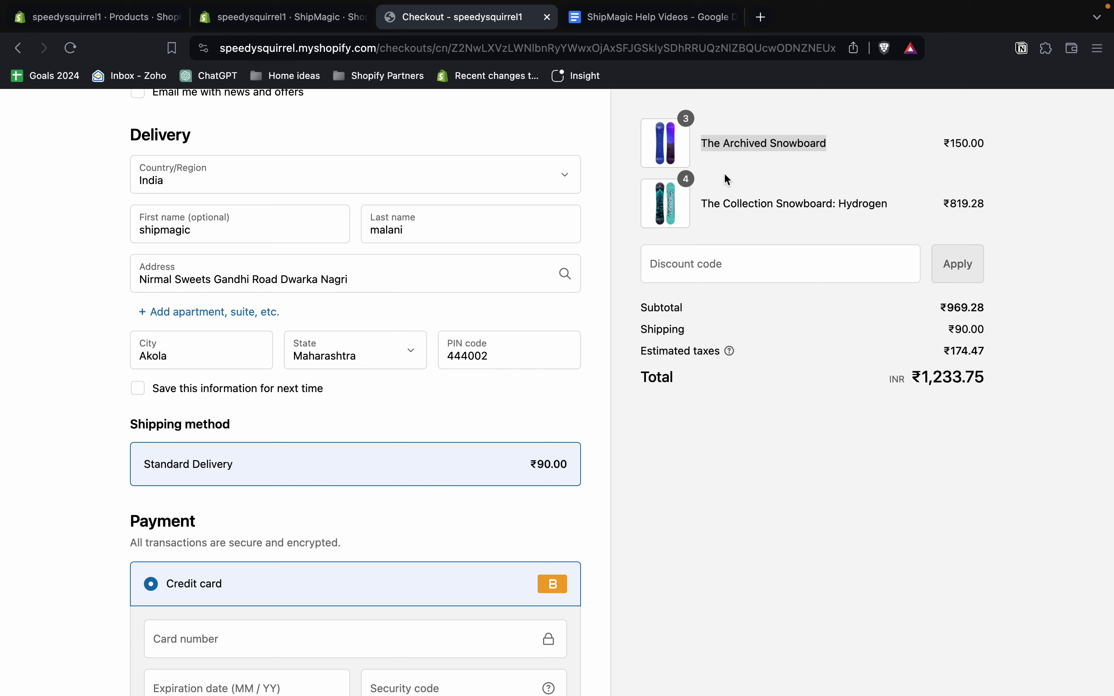
drag(569, 462, 528, 465)
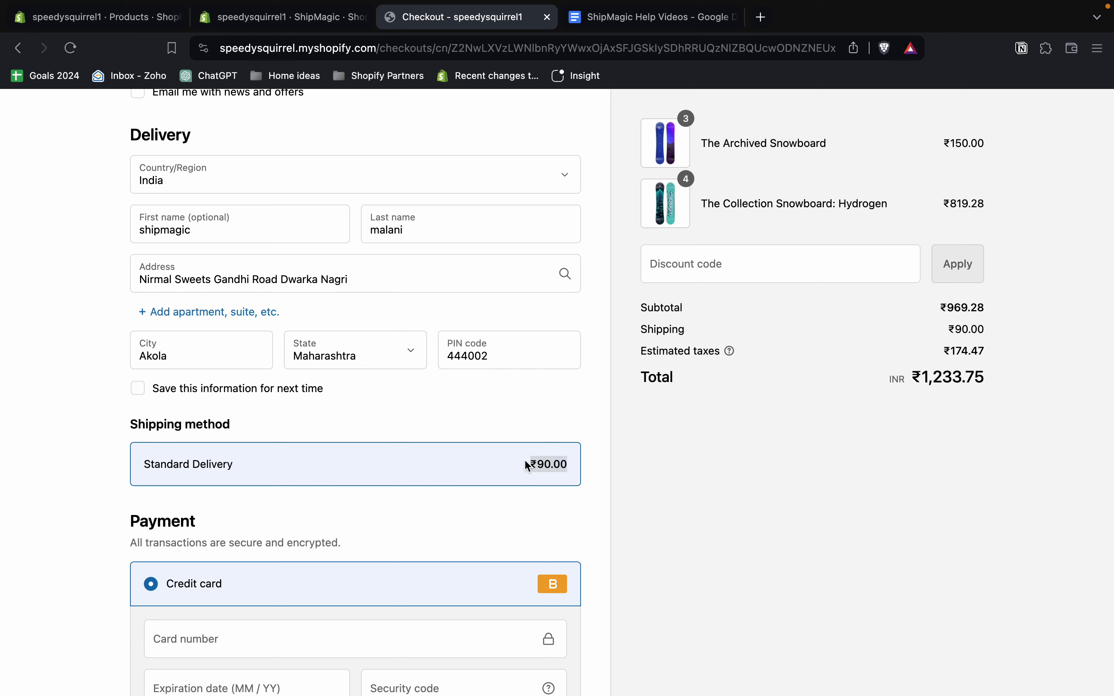
click(594, 462)
scroll(593, 466, up, 5)
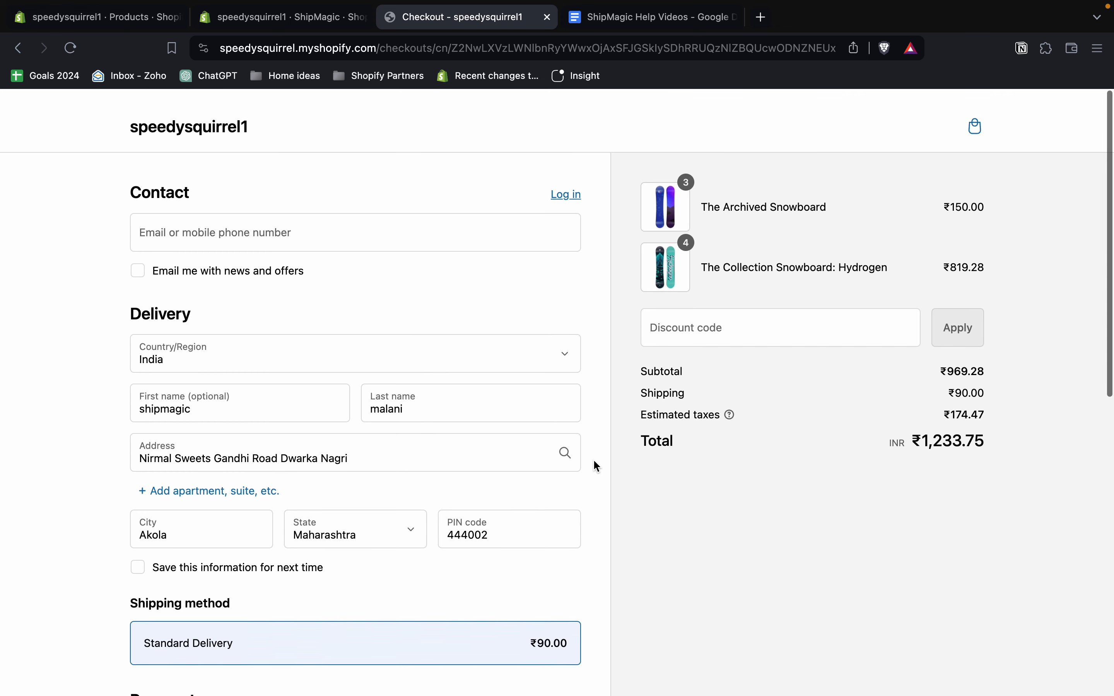
Switch to the ShipMagic Help Videos document and add "Condition: The maximum rate should be 50." below the rates table
click(627, 28)
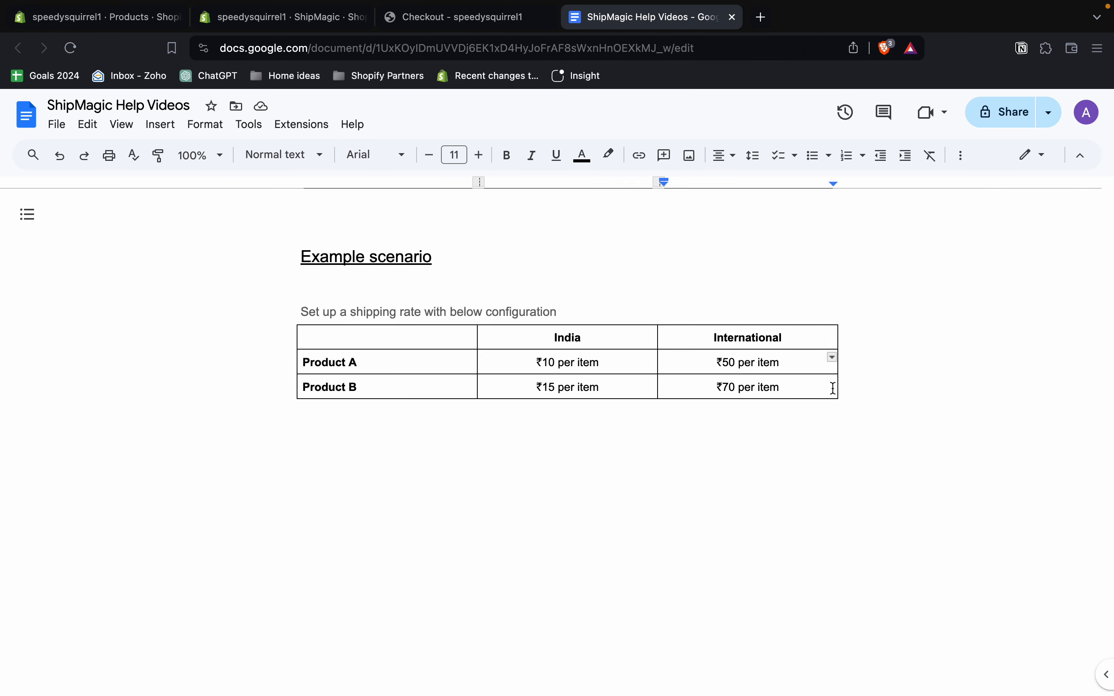
click(851, 388)
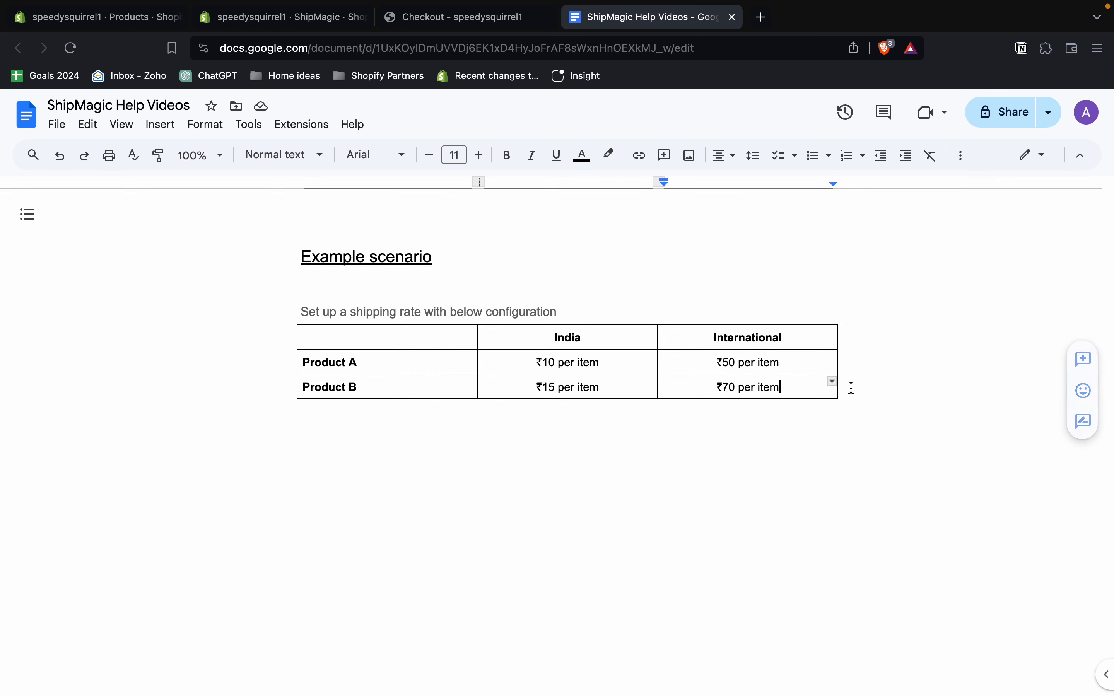
click(809, 433)
key(Return)
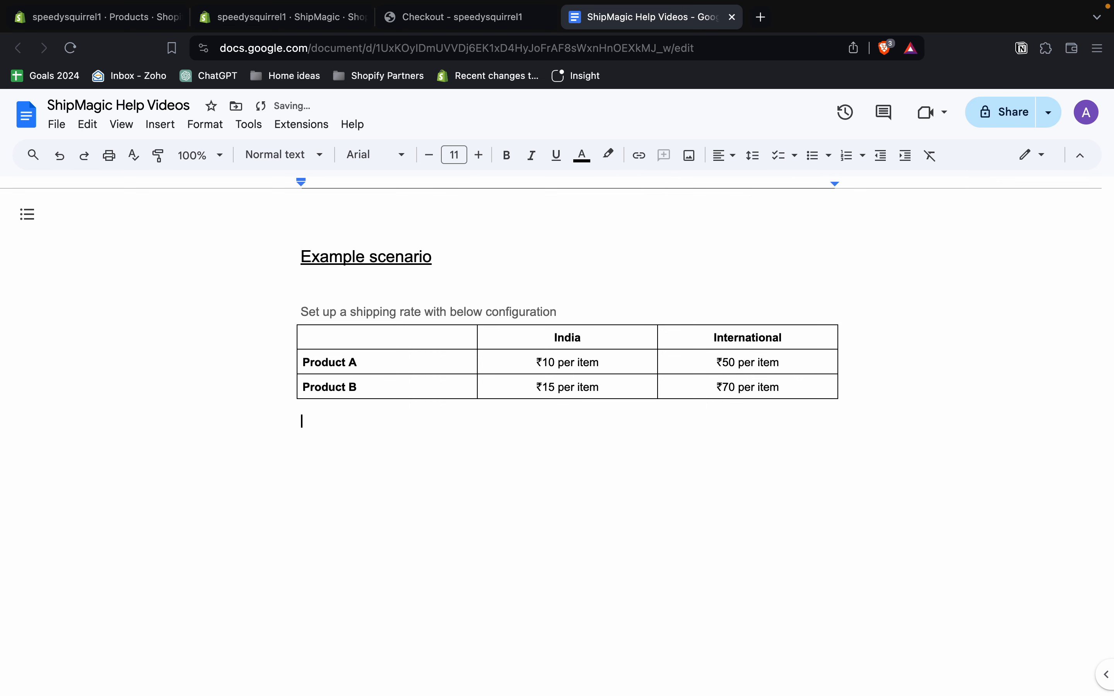
text(Condition: The maximum)
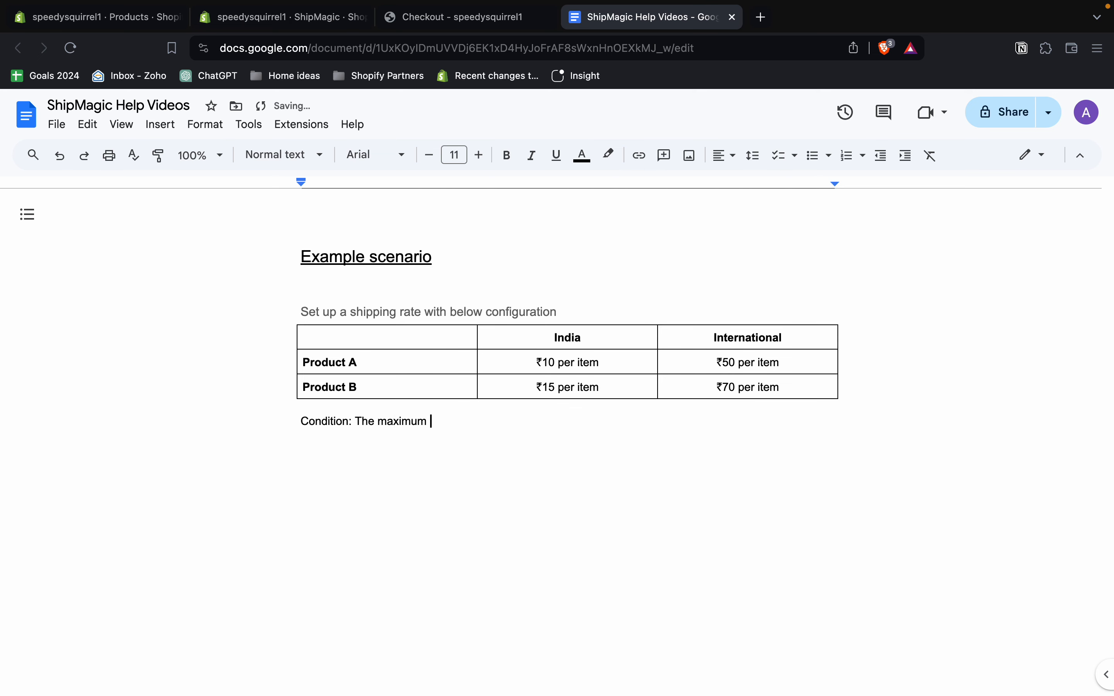
text( rate should be 50.)
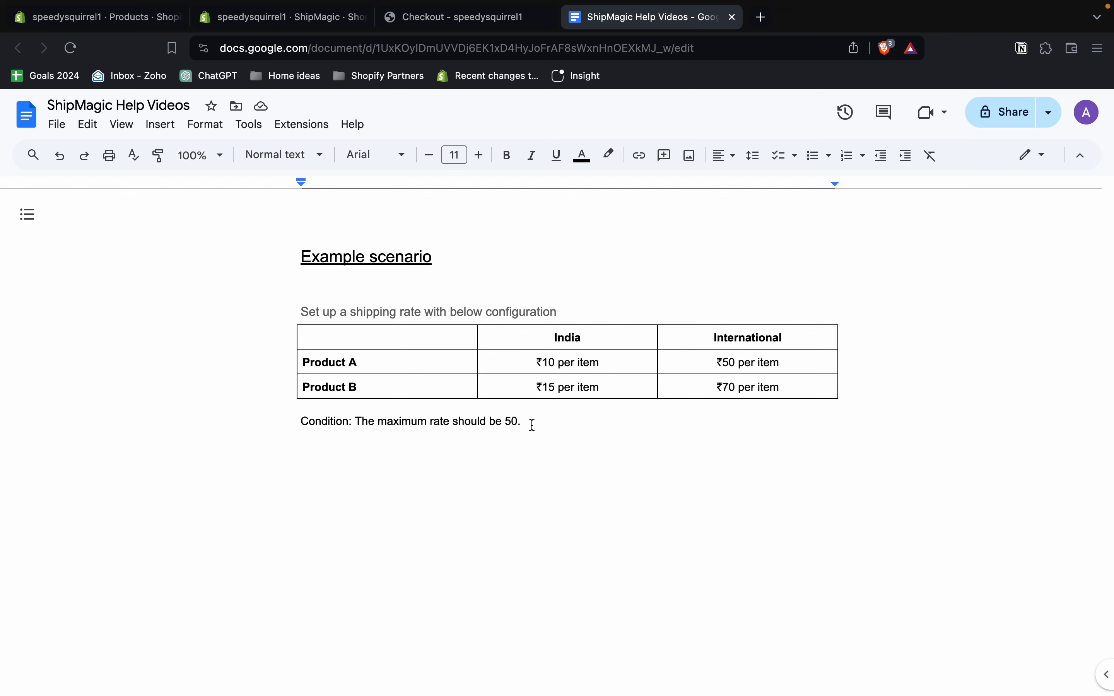
drag(527, 422, 506, 423)
click(529, 424)
key(BackSpace)
Return to ShipMagic, open its settings and enable max limits while adding rates for blending
click(317, 27)
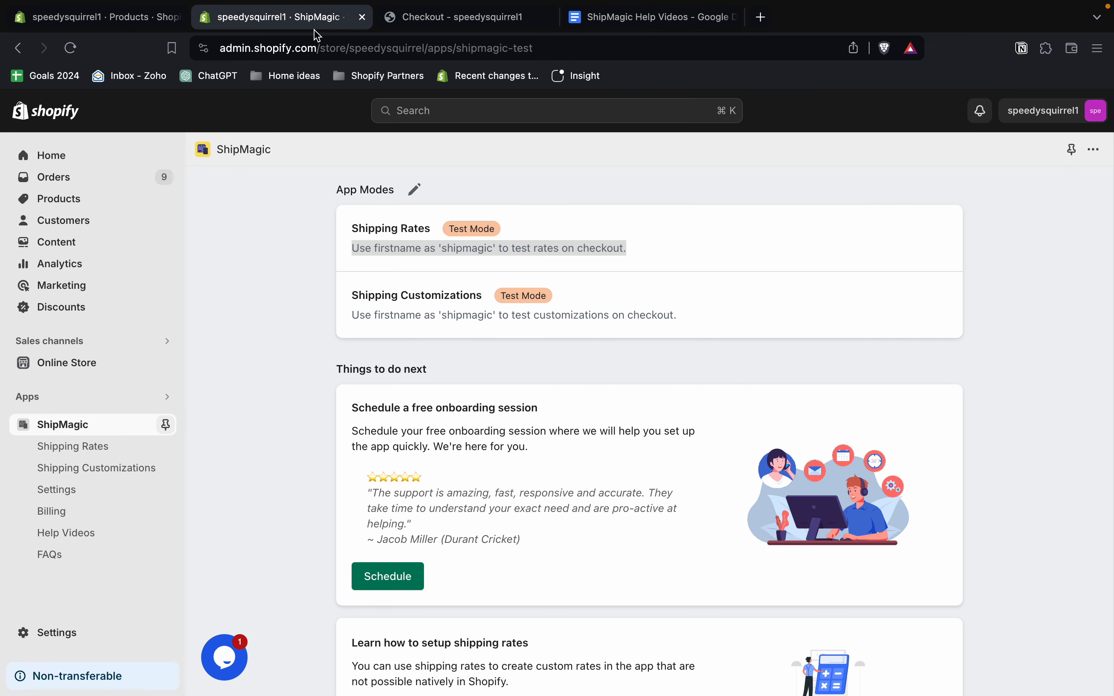
click(100, 489)
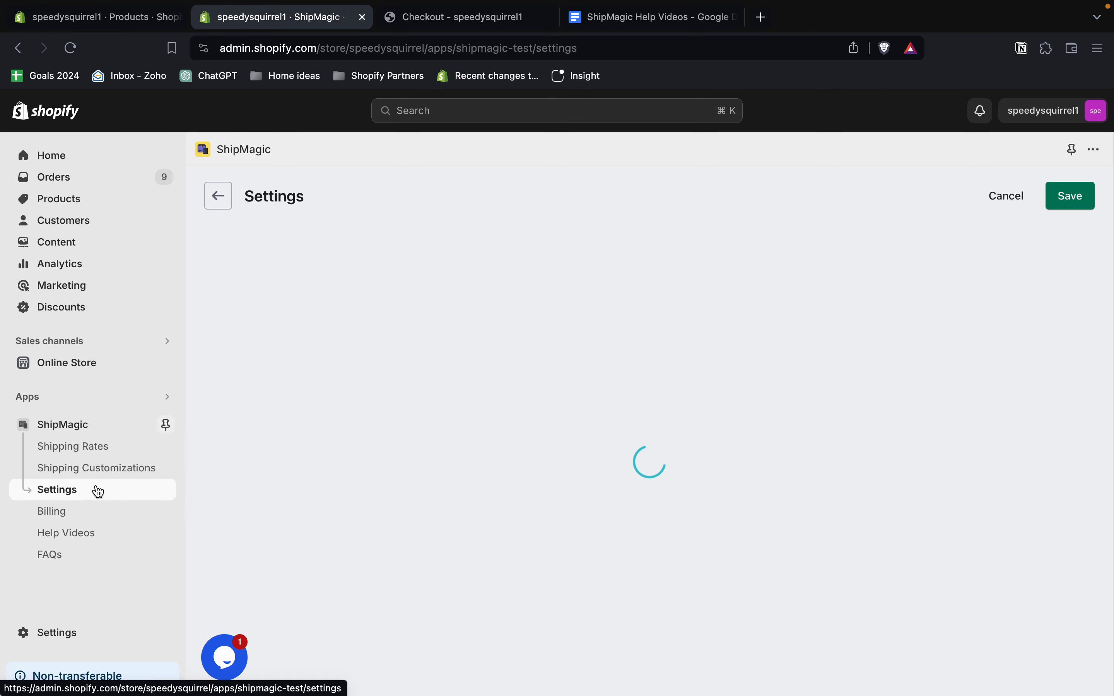
scroll(513, 438, down, 2)
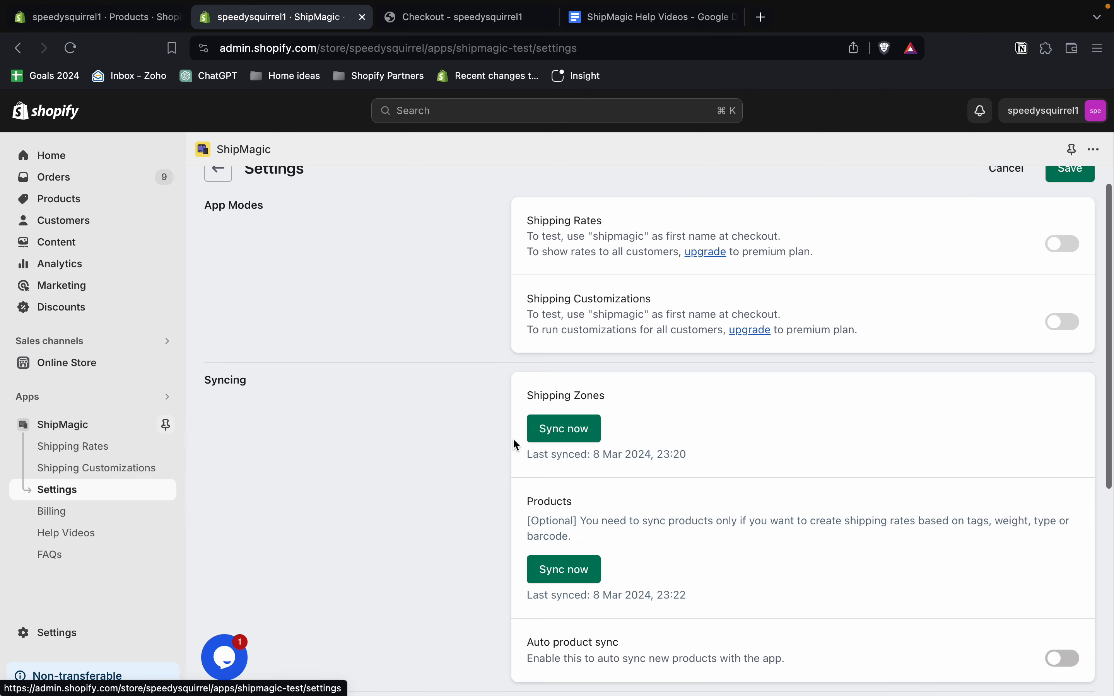
scroll(515, 445, down, 10)
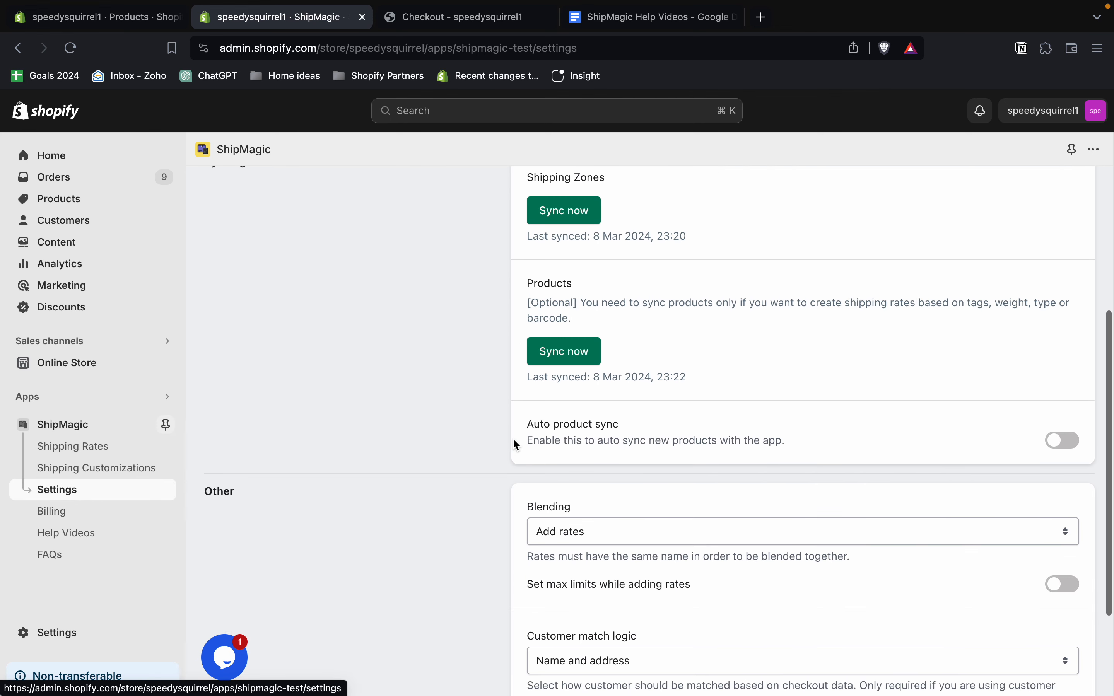
scroll(516, 445, down, 3)
triple_click(548, 449)
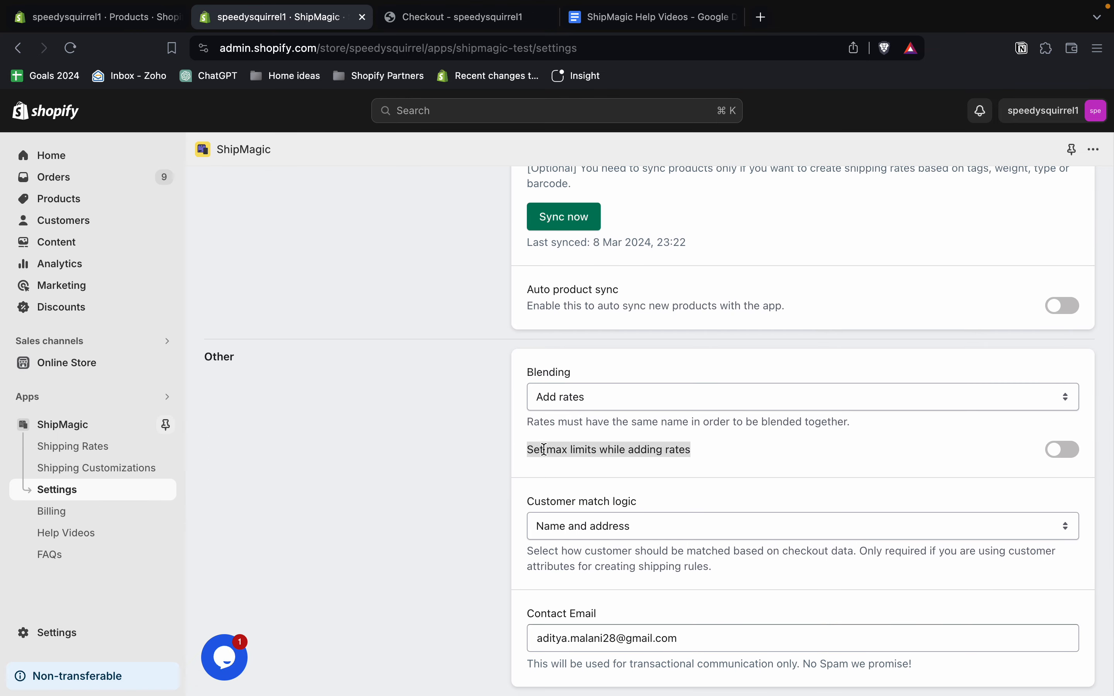
click(707, 455)
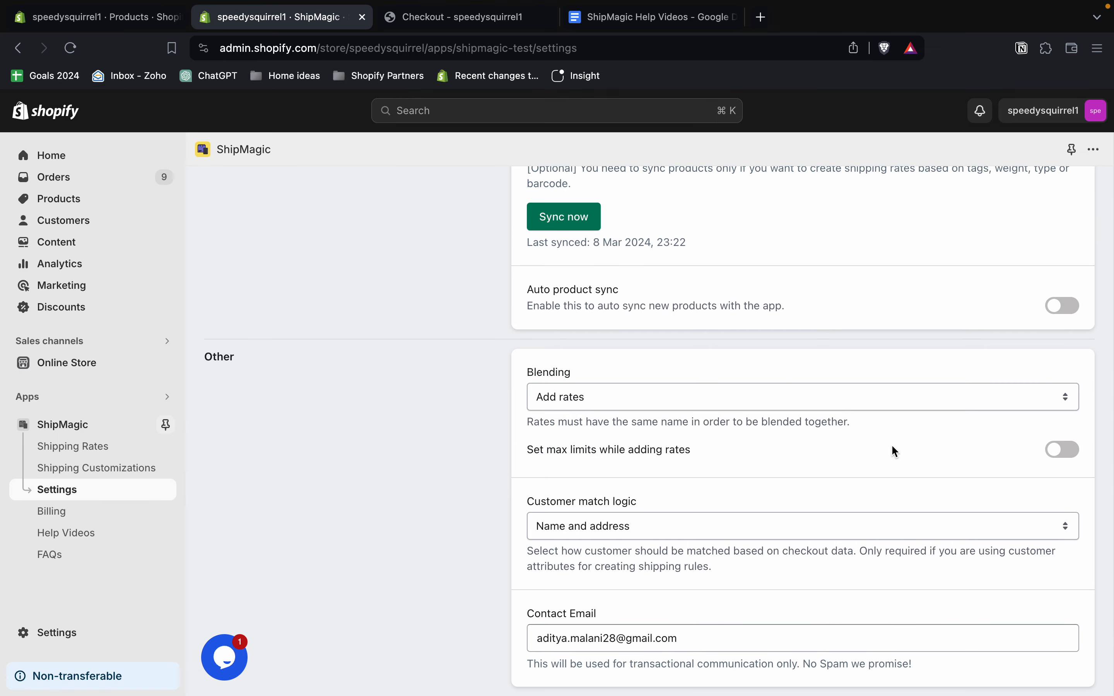
click(1055, 450)
scroll(823, 480, down, 3)
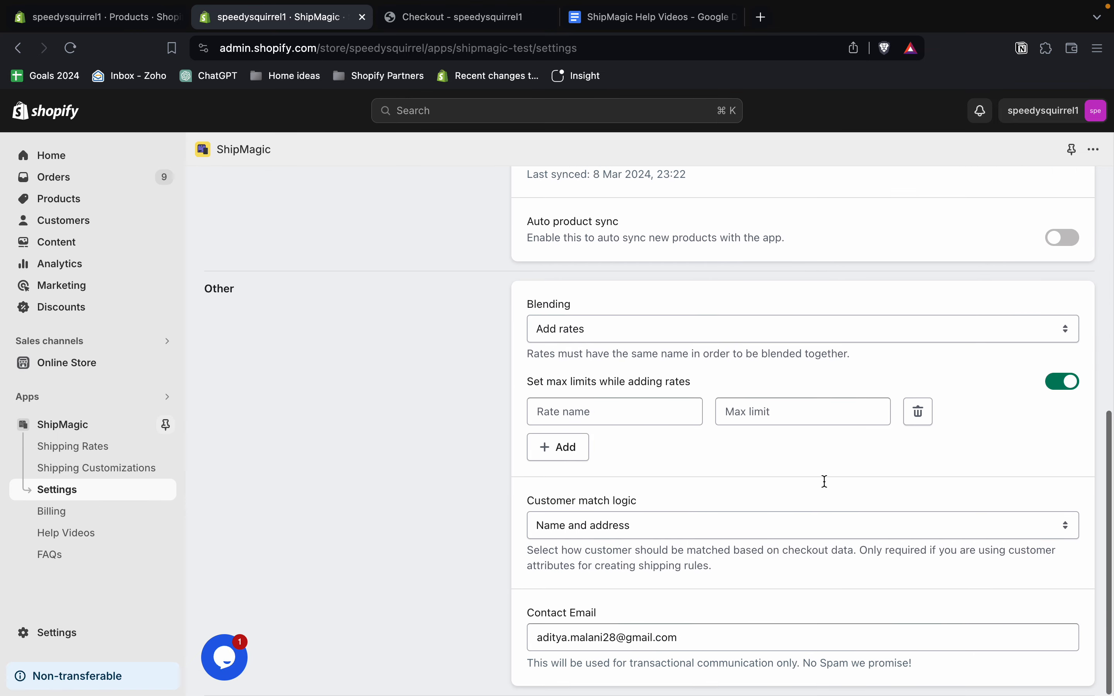
Set a max limit of 50 for the rate named Standard Delivery and save the settings
click(574, 411)
text(Standard De)
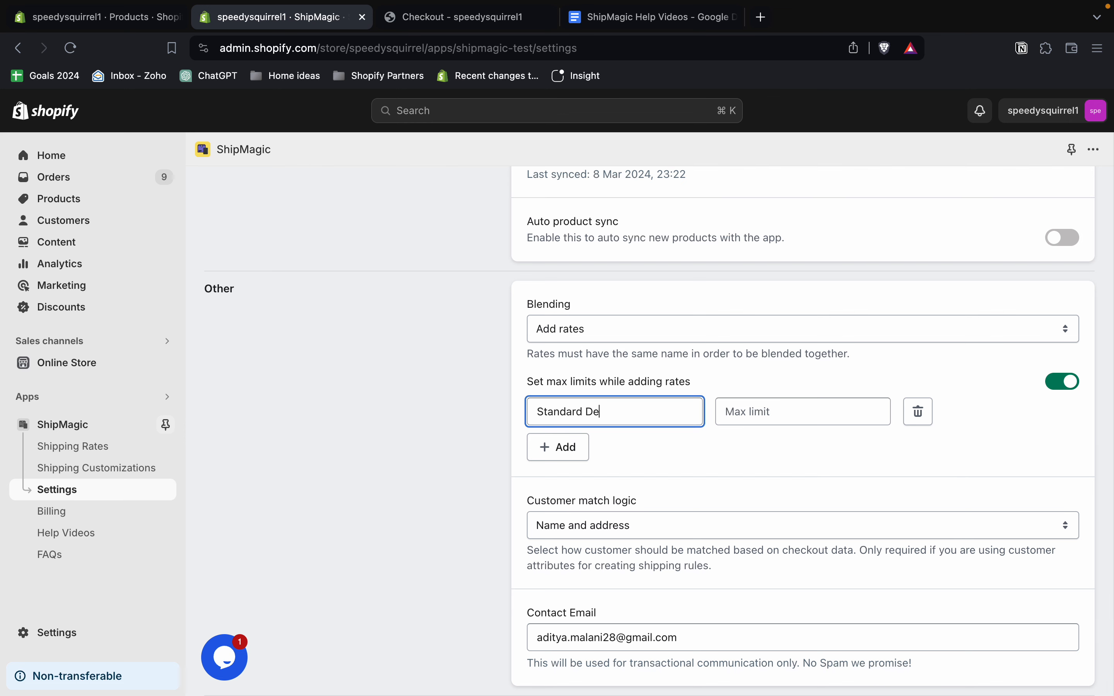
text(livery)
click(738, 409)
text(50)
click(719, 460)
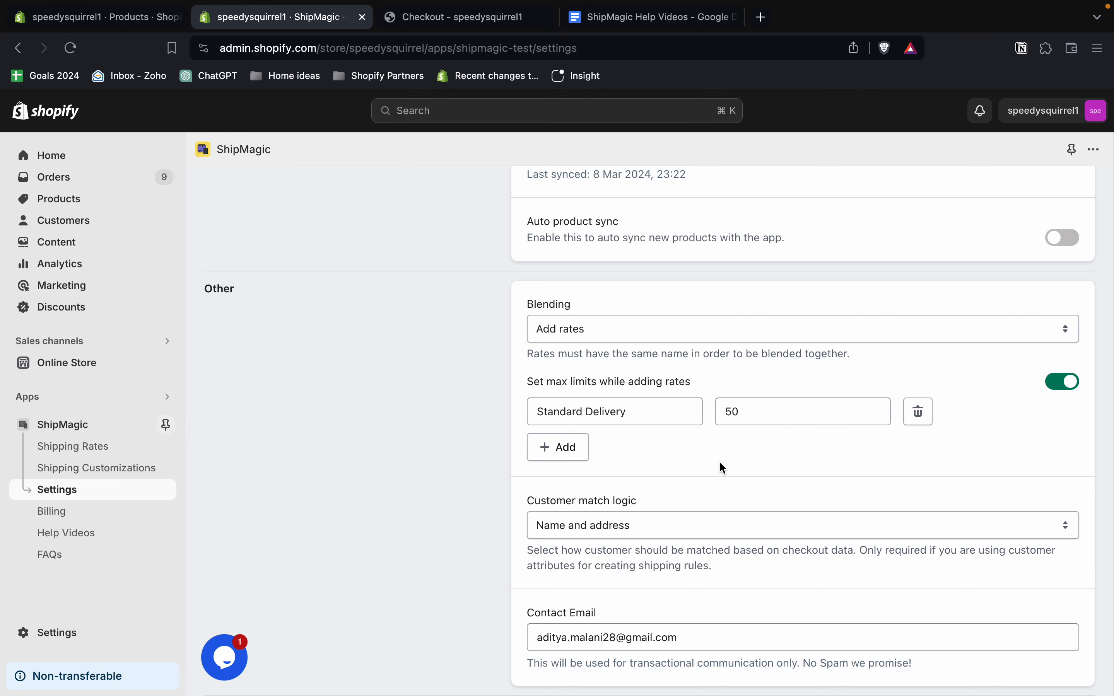
scroll(795, 450, up, 10)
click(1072, 196)
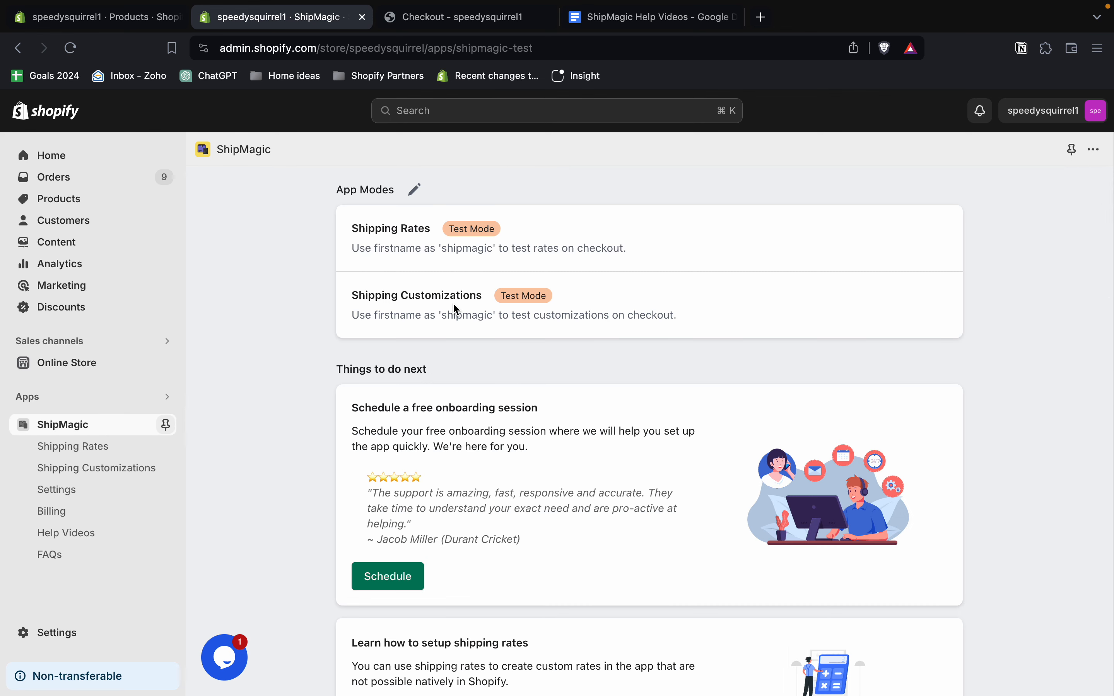
Switch to the checkout, reload it and check the Standard Delivery price against the new limit
click(476, 24)
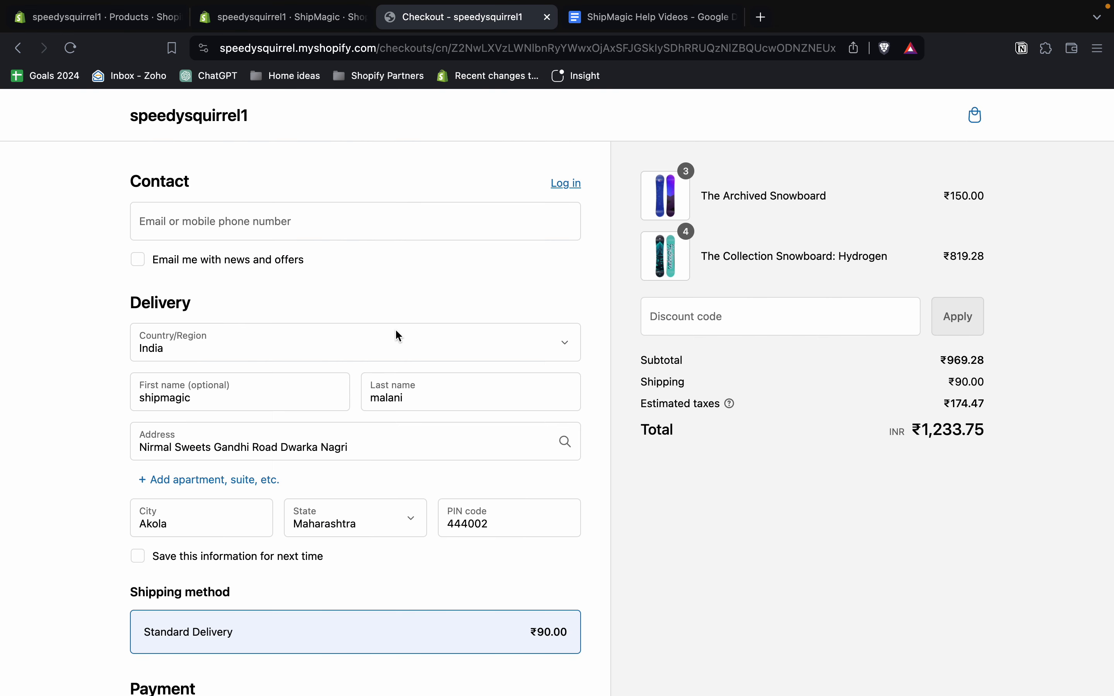
scroll(400, 385, down, 2)
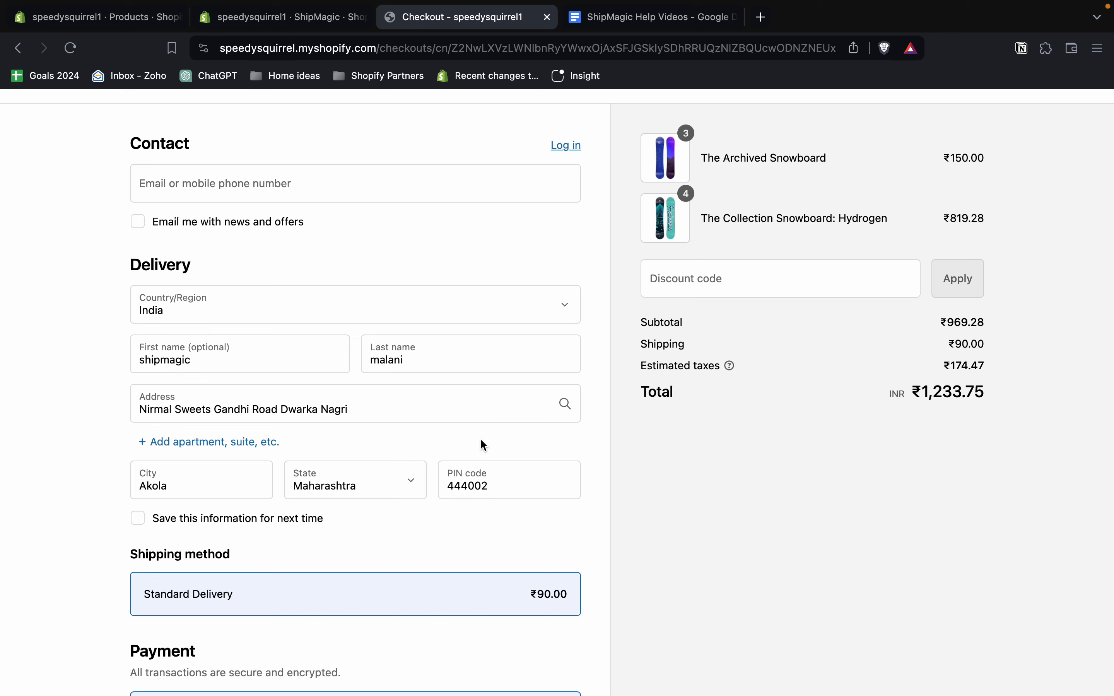
click(503, 484)
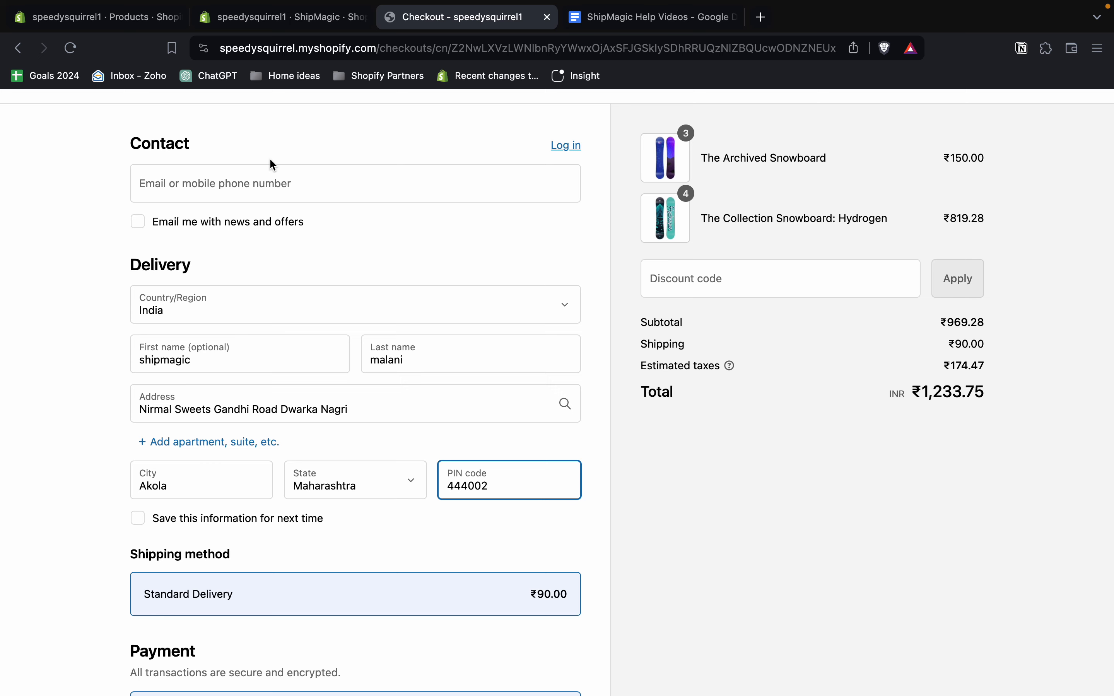
click(71, 48)
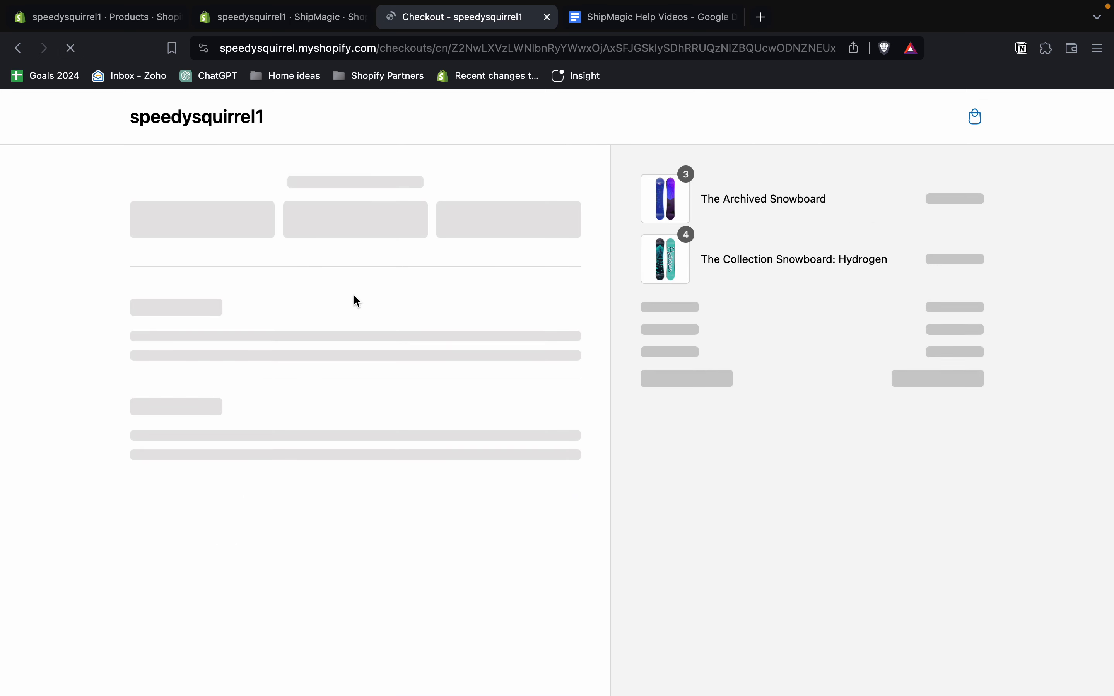
scroll(356, 301, down, 5)
double_click(550, 427)
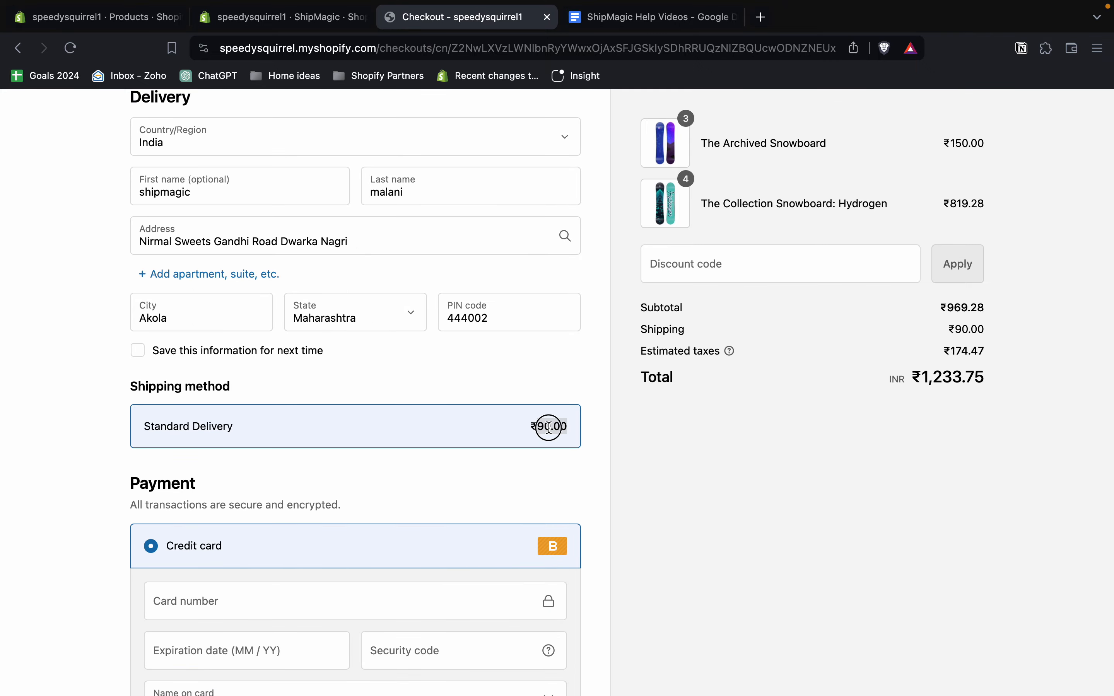
scroll(550, 428, up, 2)
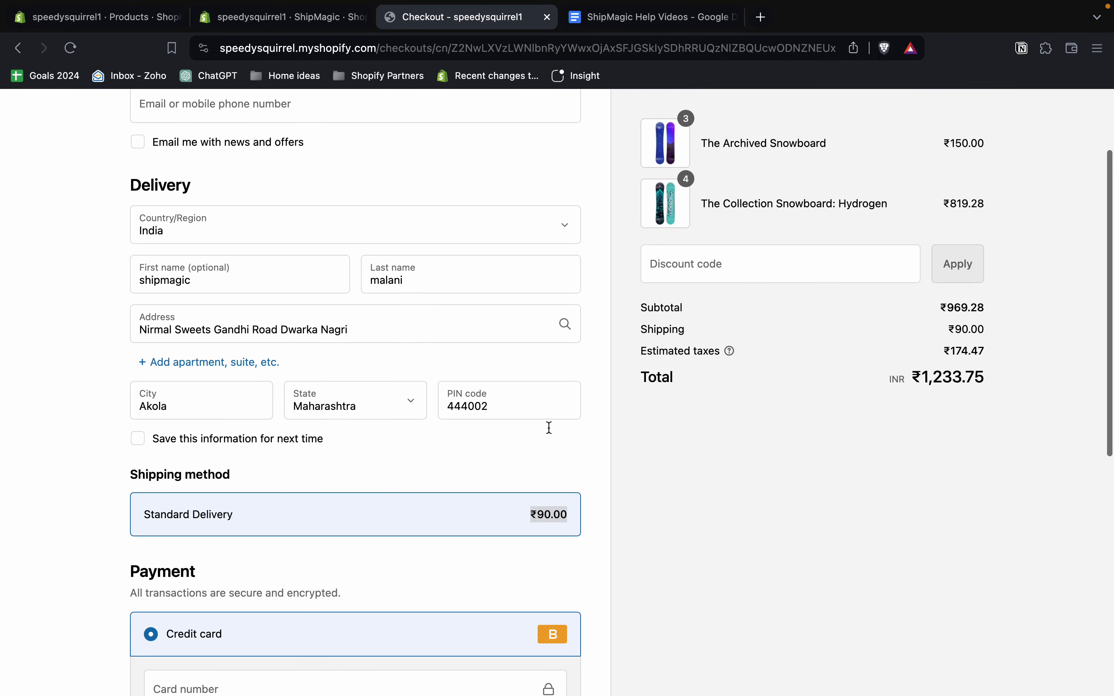
Change the last digit of the delivery postal code to recalculate shipping, and check the Standard Delivery price
click(511, 404)
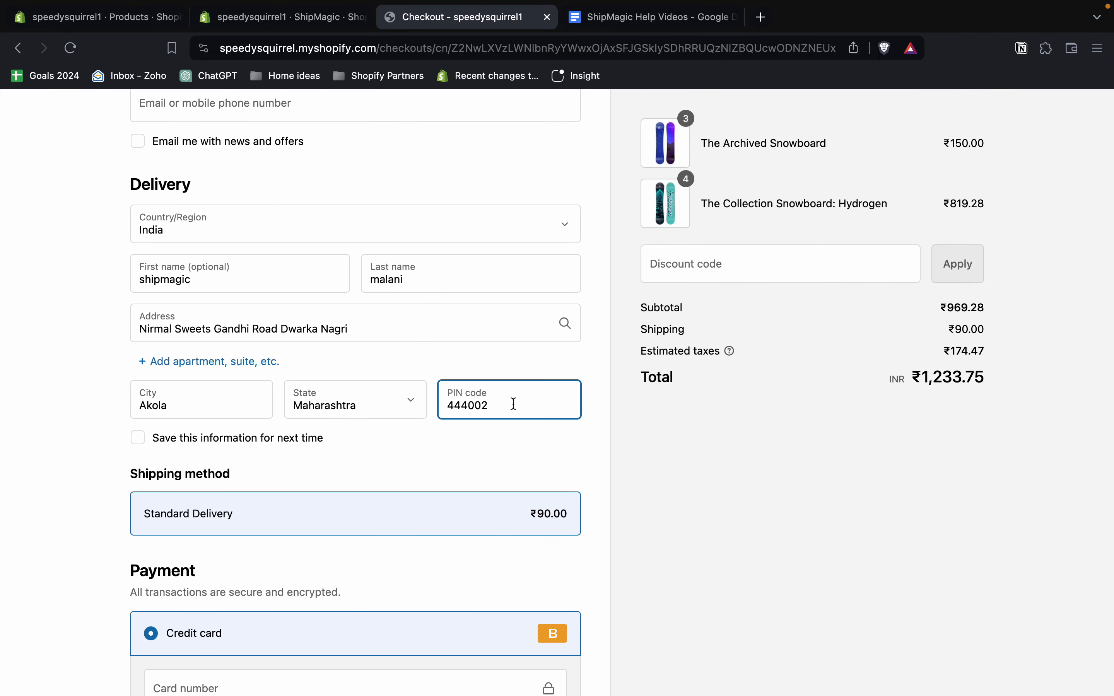
key(BackSpace)
text(3)
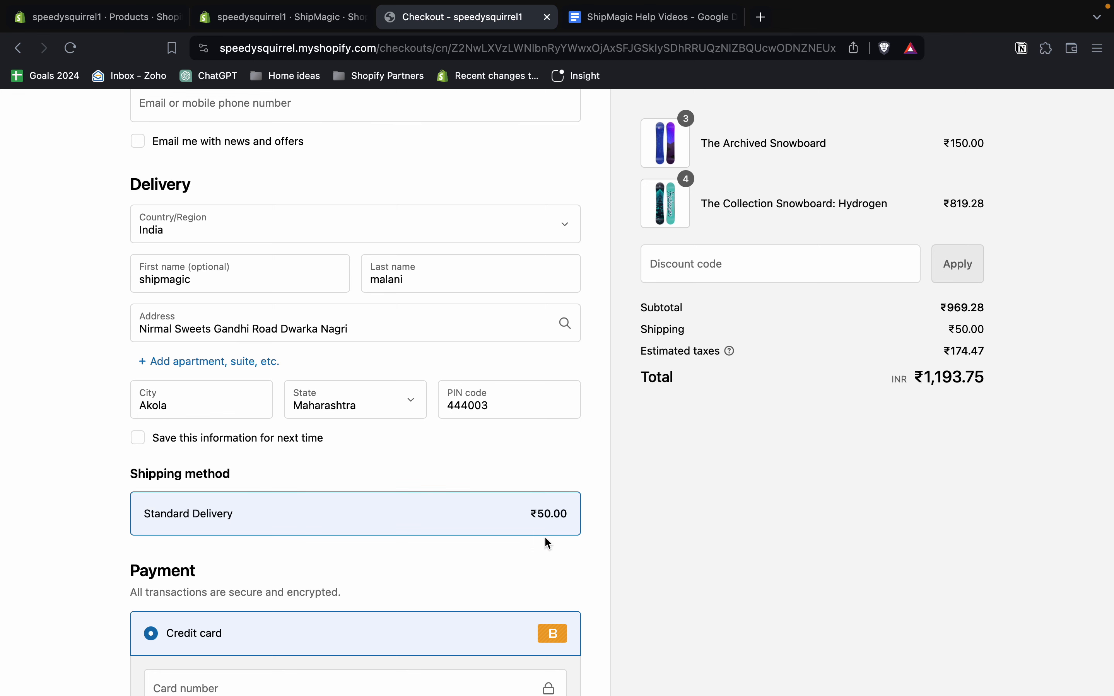
drag(578, 520, 147, 511)
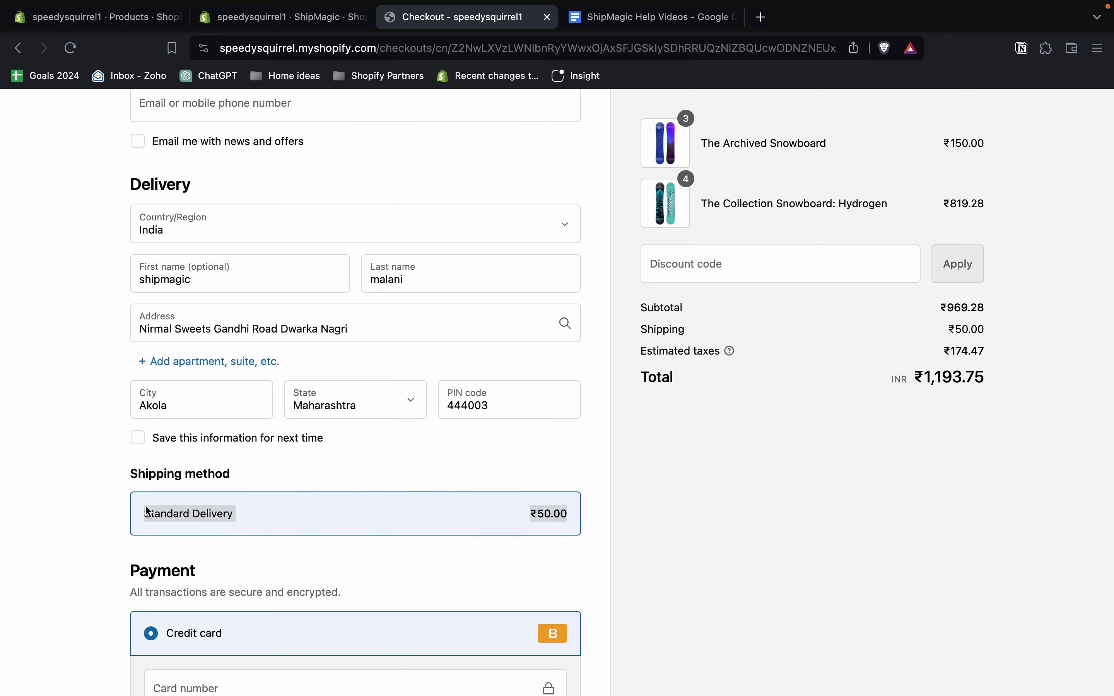
triple_click(187, 513)
triple_click(569, 511)
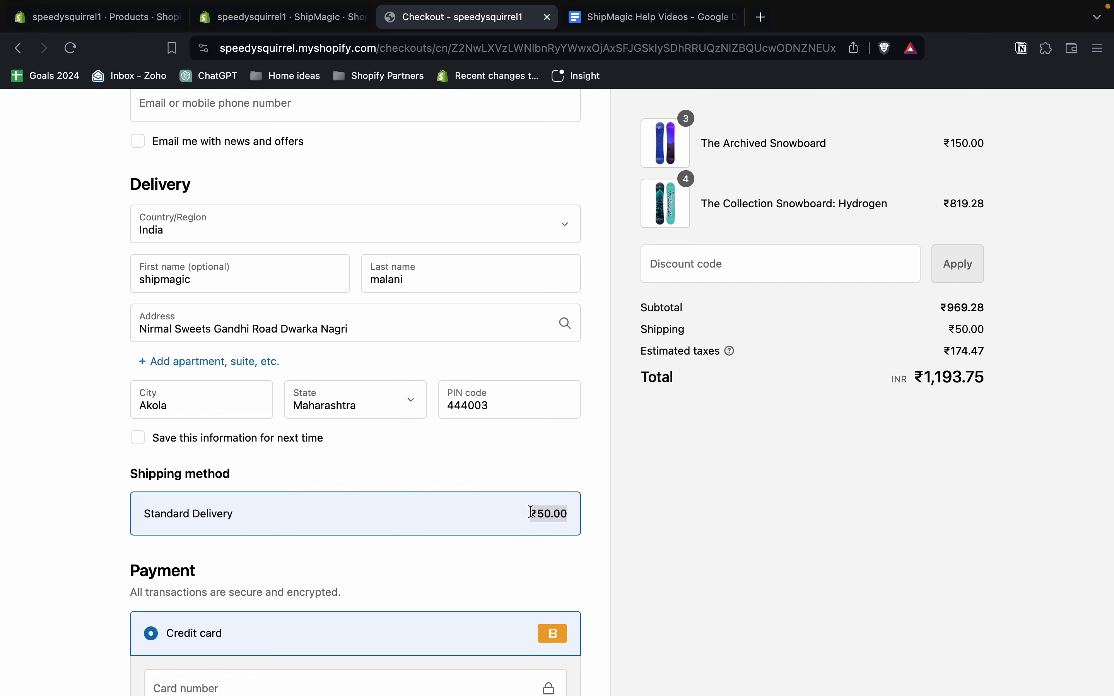
Remove The Collection Snowboard: Hydrogen from the shopping cart and proceed to checkout with only The Archived Snowboard
scroll(735, 440, up, 1)
scroll(746, 415, up, 2)
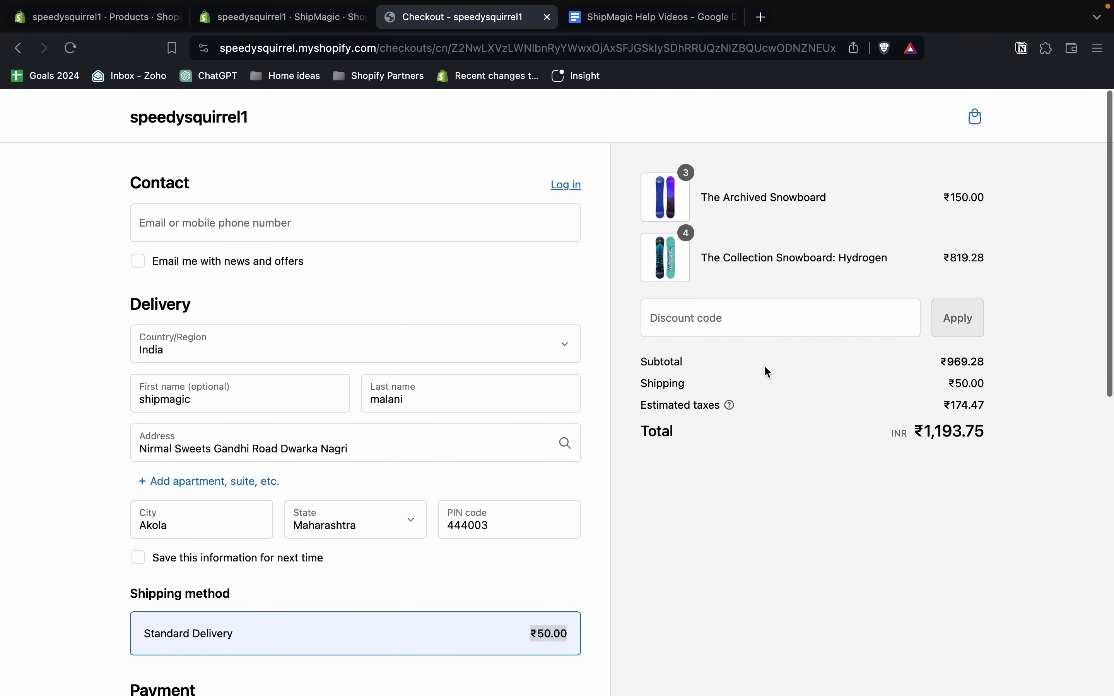
click(976, 118)
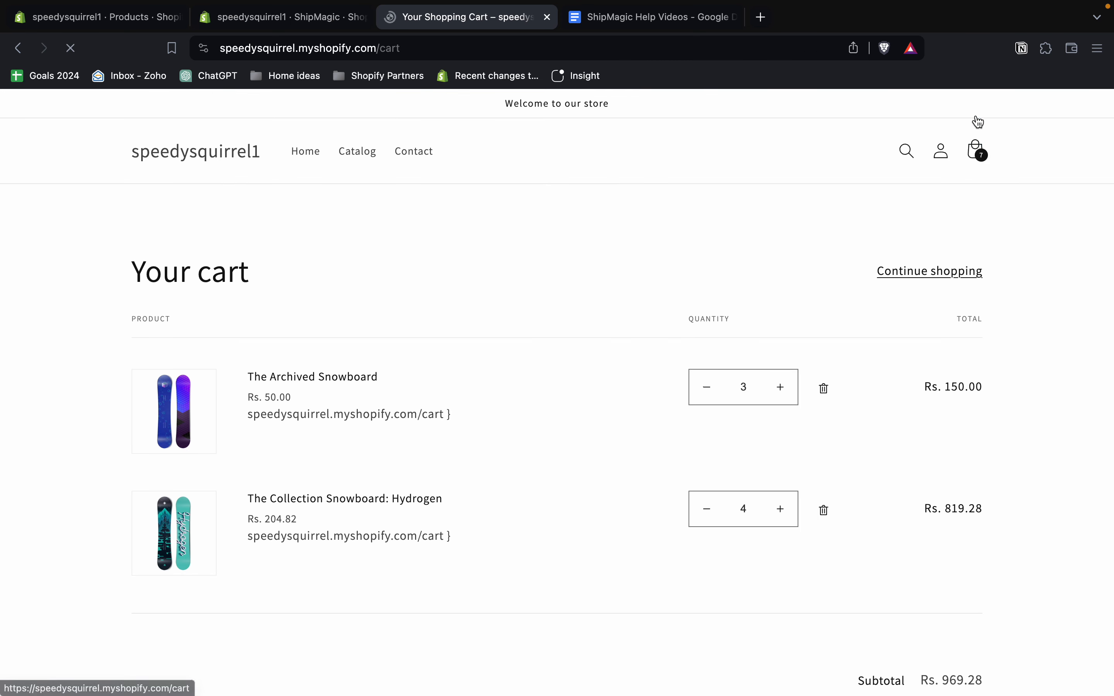
click(824, 511)
click(822, 635)
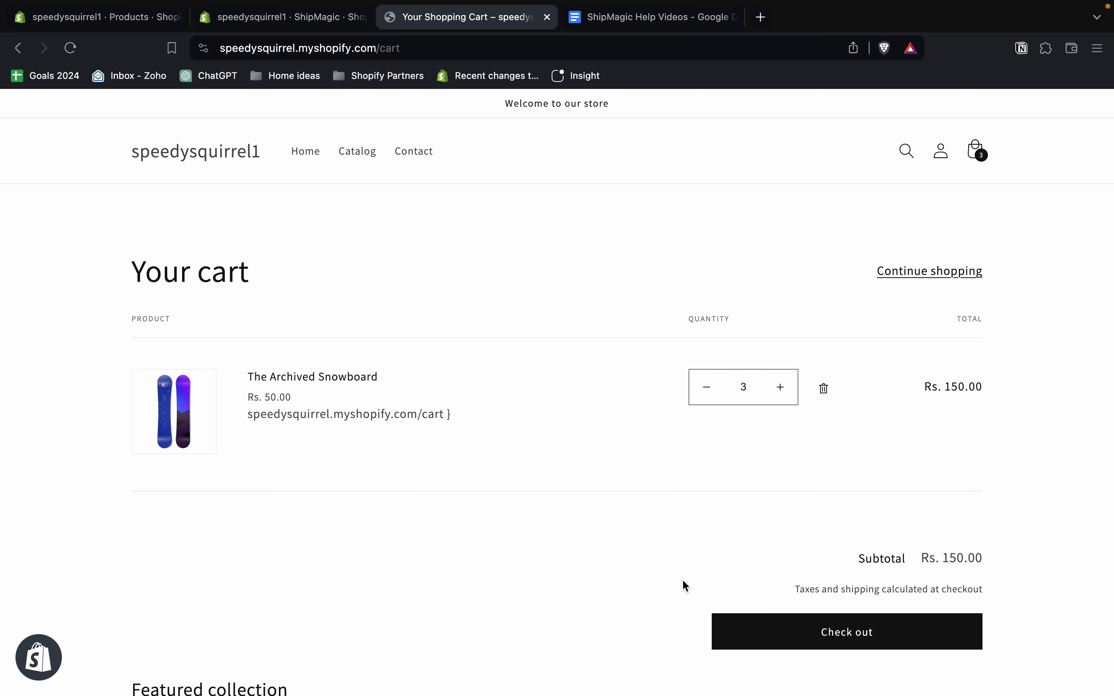
click(776, 639)
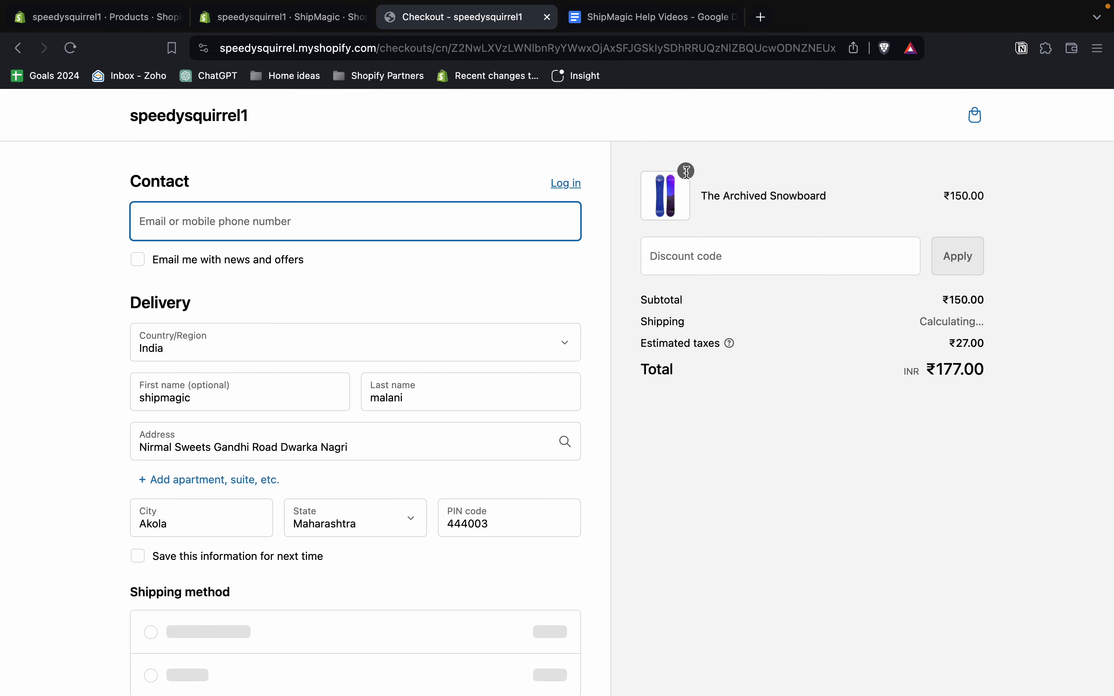
Check the Standard Delivery price for the order containing only The Archived Snowboard
scroll(605, 368, down, 2)
scroll(607, 380, down, 2)
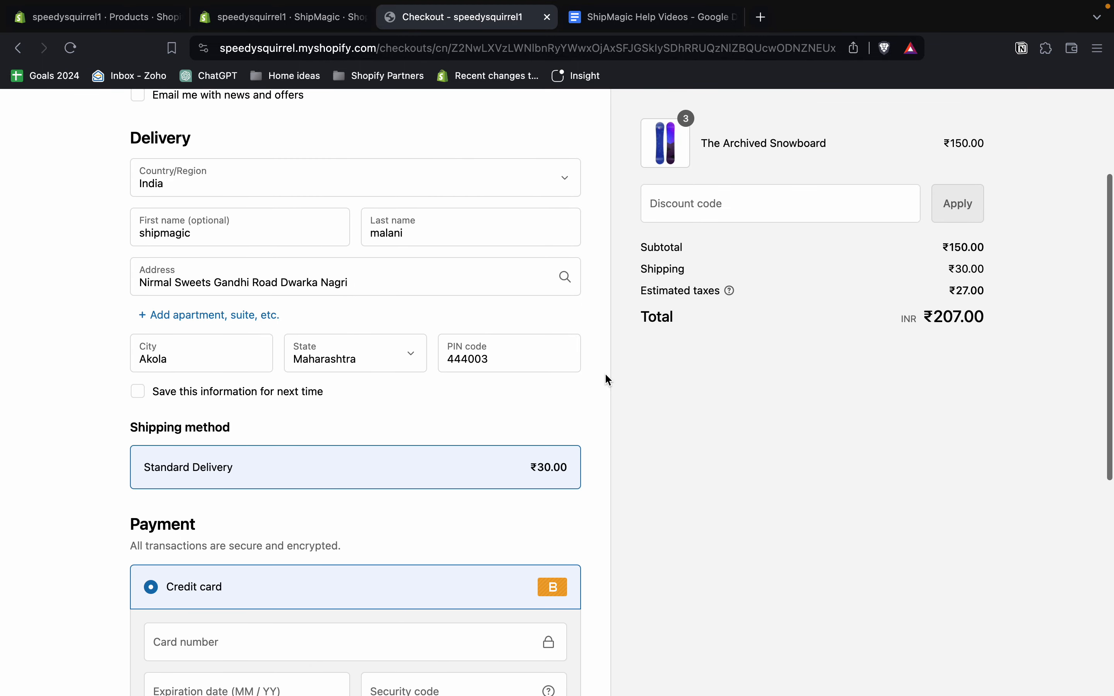
drag(565, 463, 136, 461)
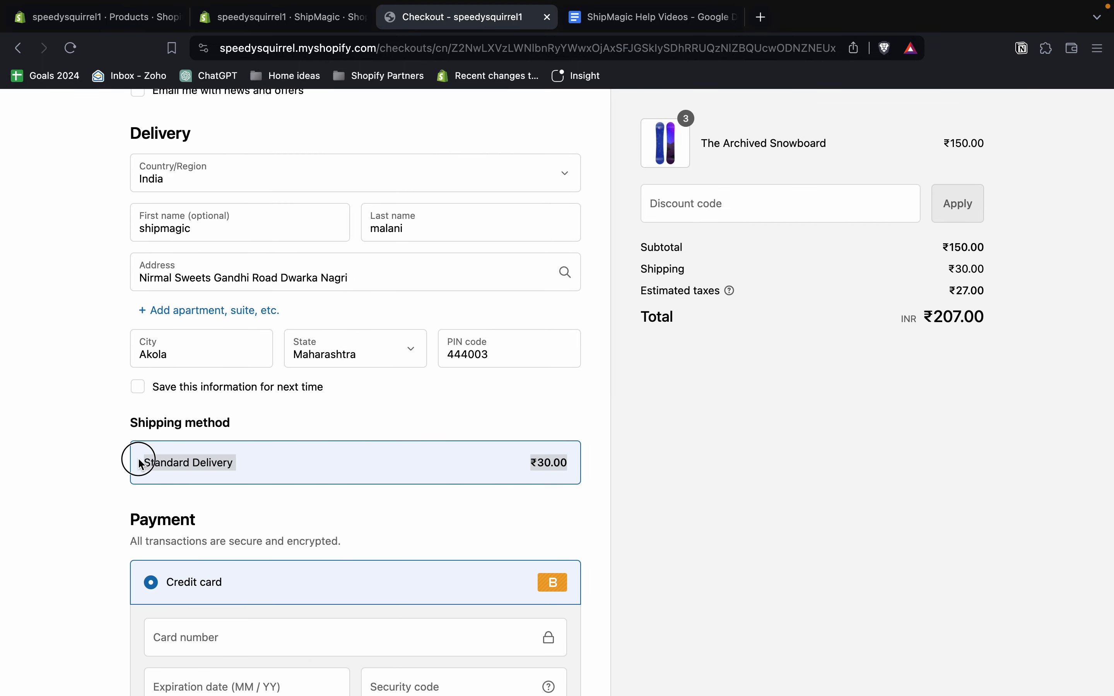
click(492, 531)
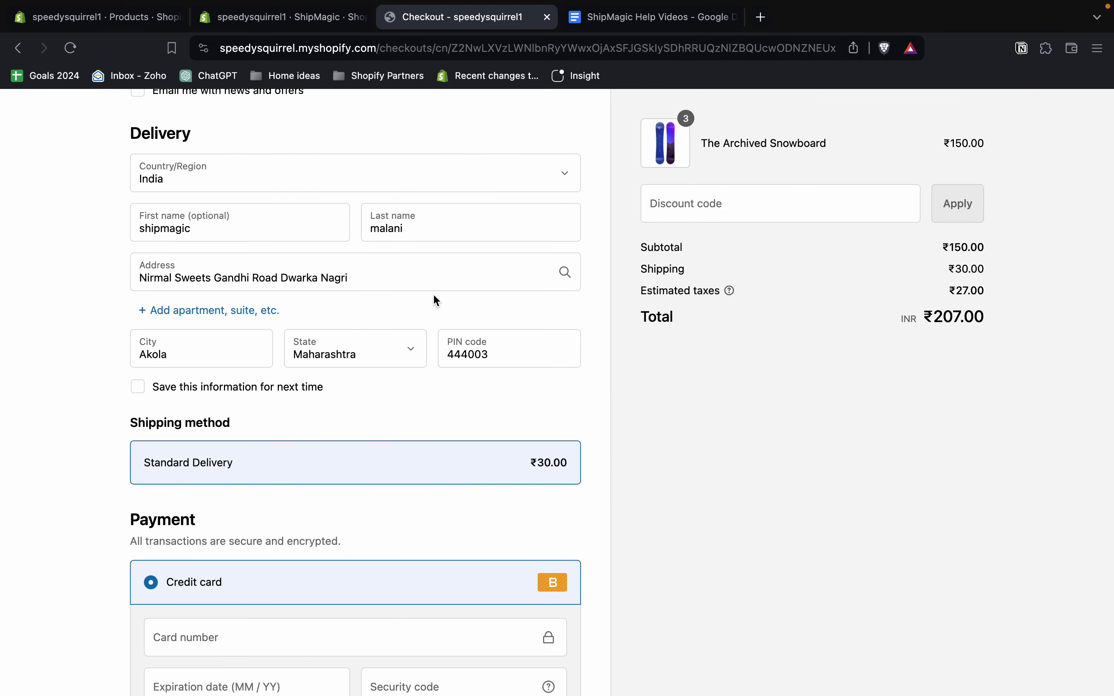
Review ShipMagic's billing plans and the Shipping Rates app mode in its settings, and return to the app's home page
click(291, 19)
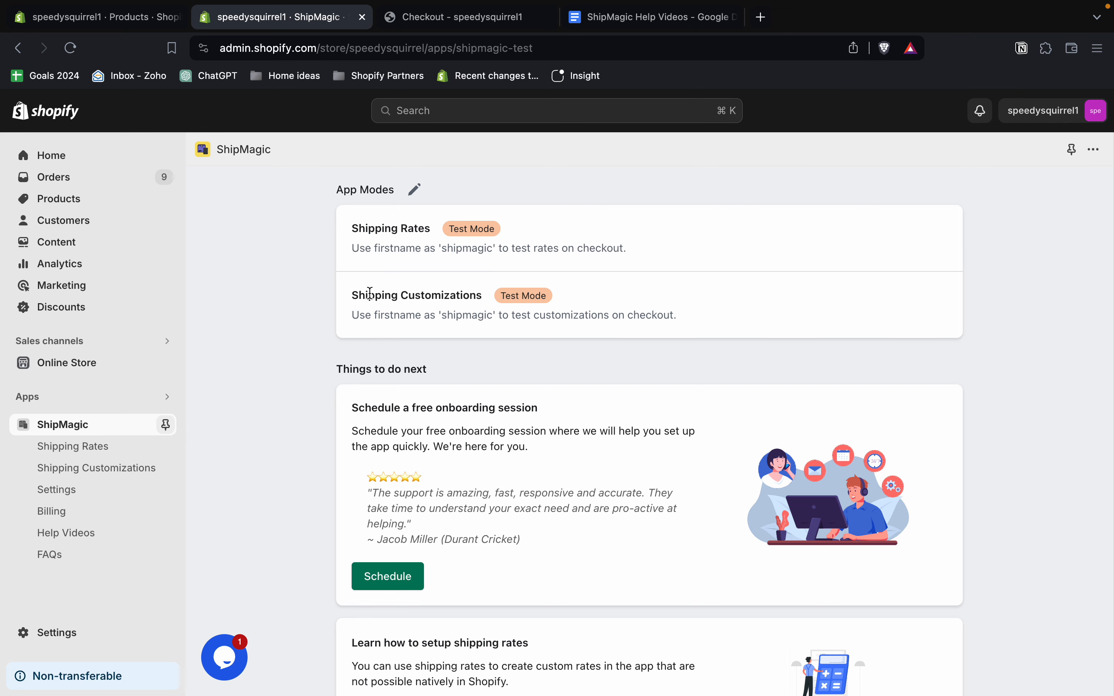
click(76, 512)
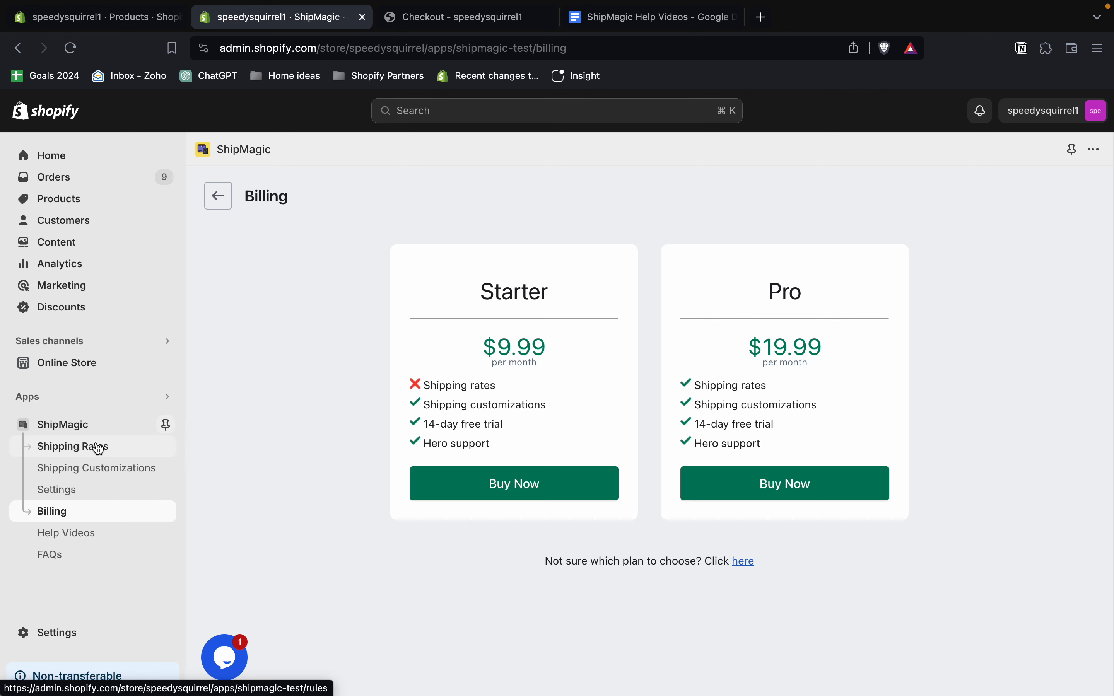
click(73, 491)
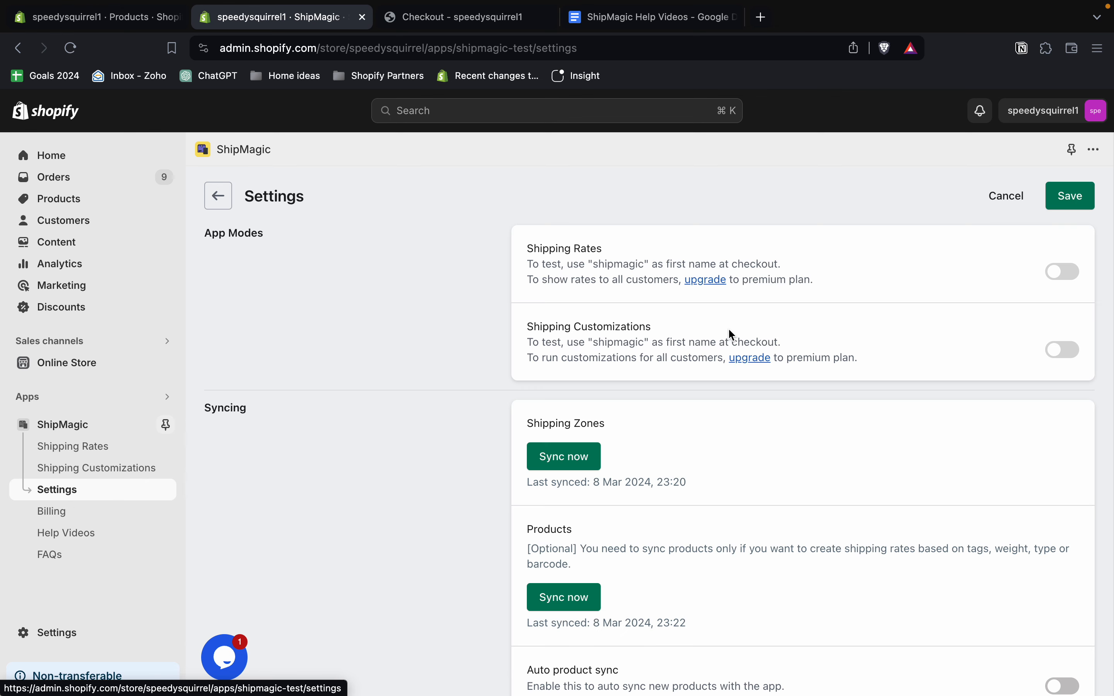
triple_click(544, 258)
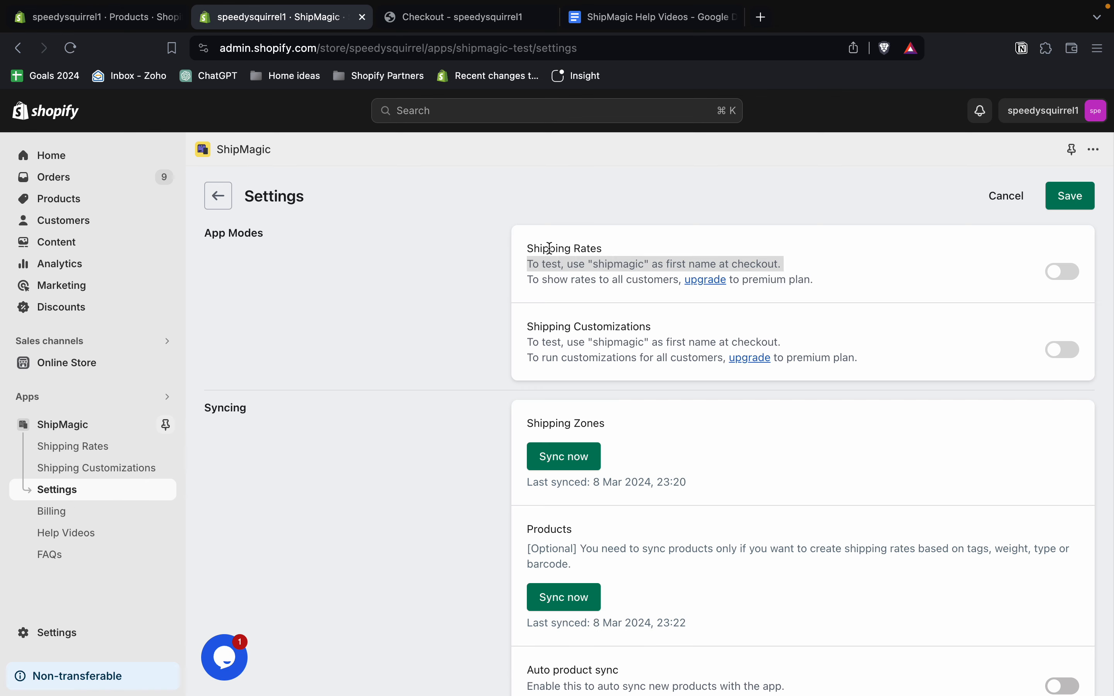
triple_click(549, 249)
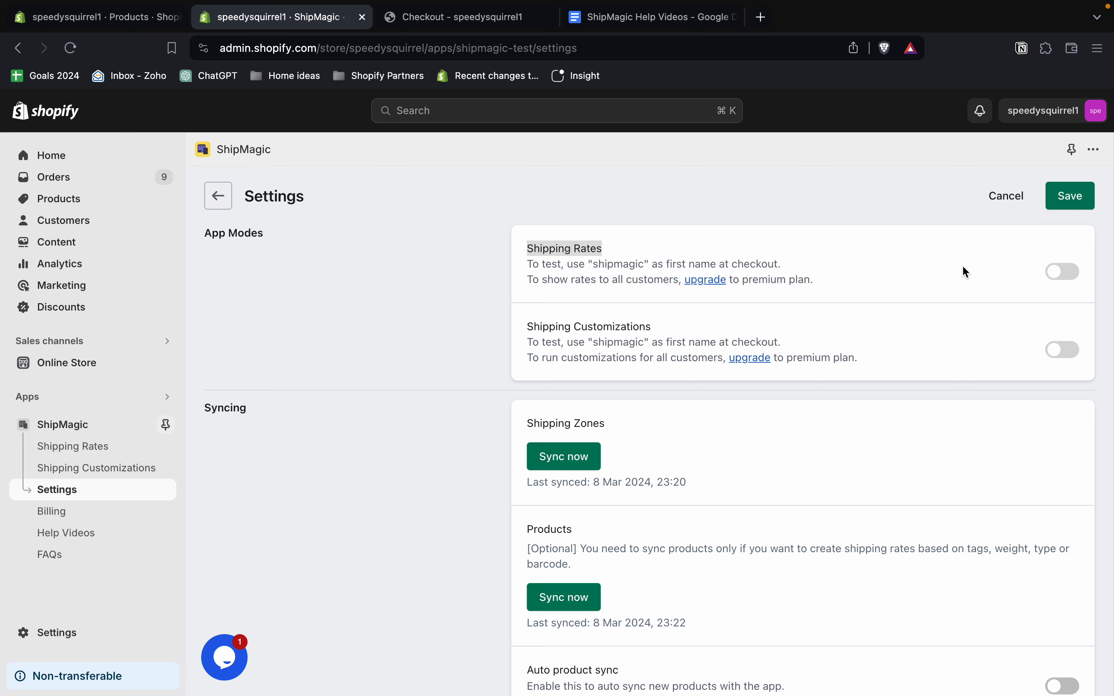
click(856, 261)
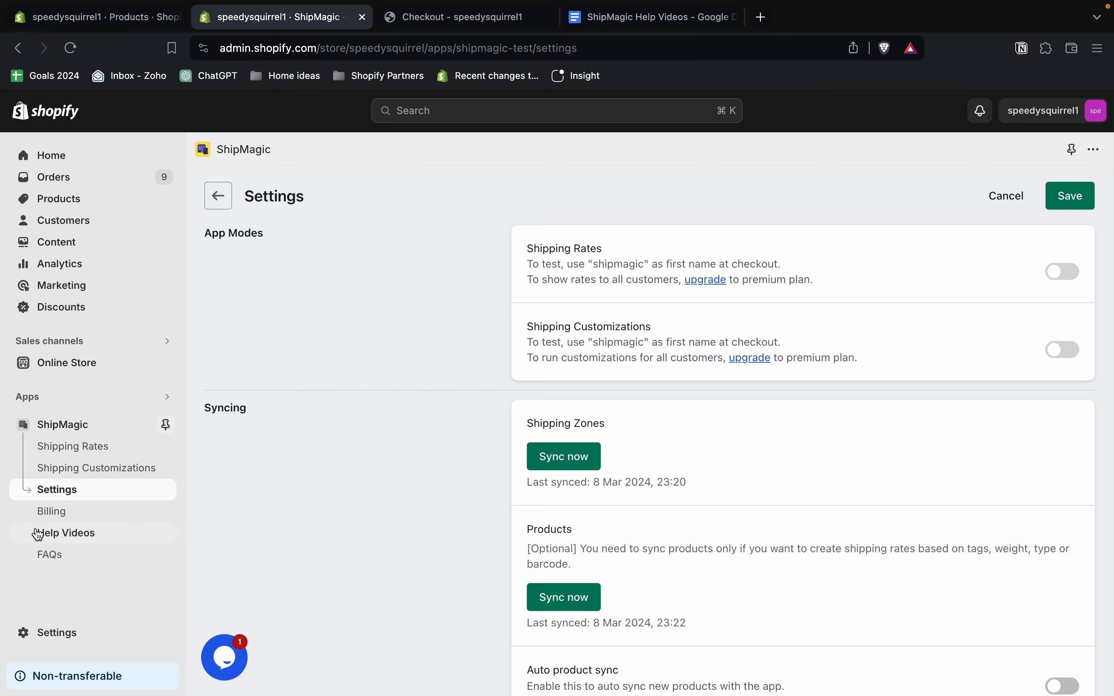
click(69, 425)
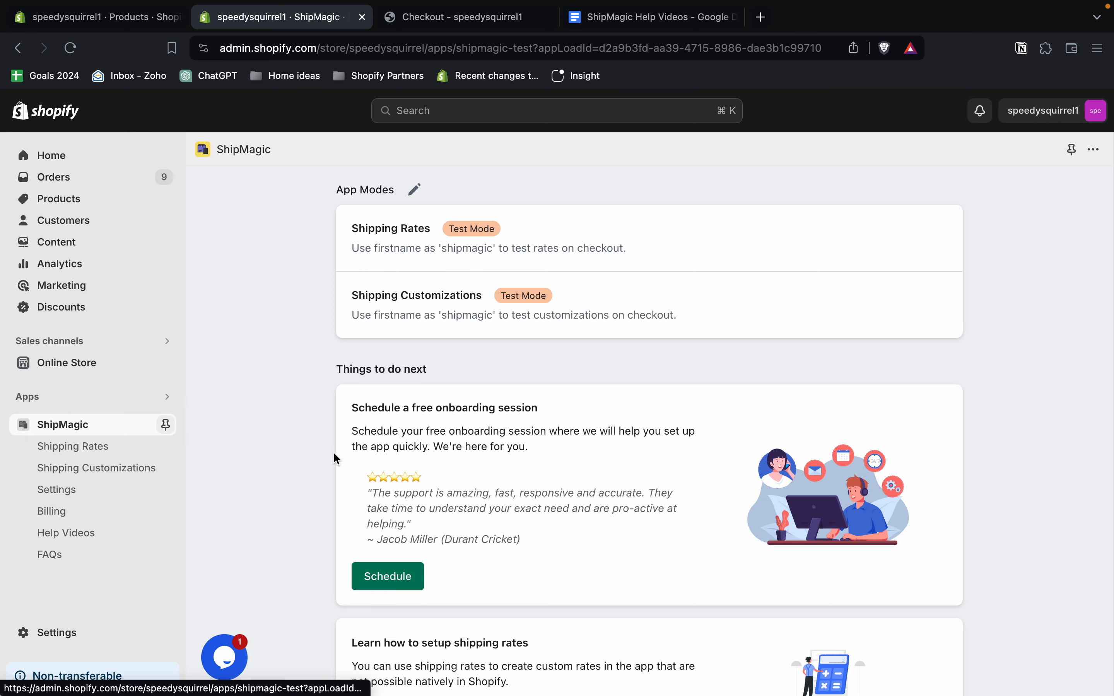